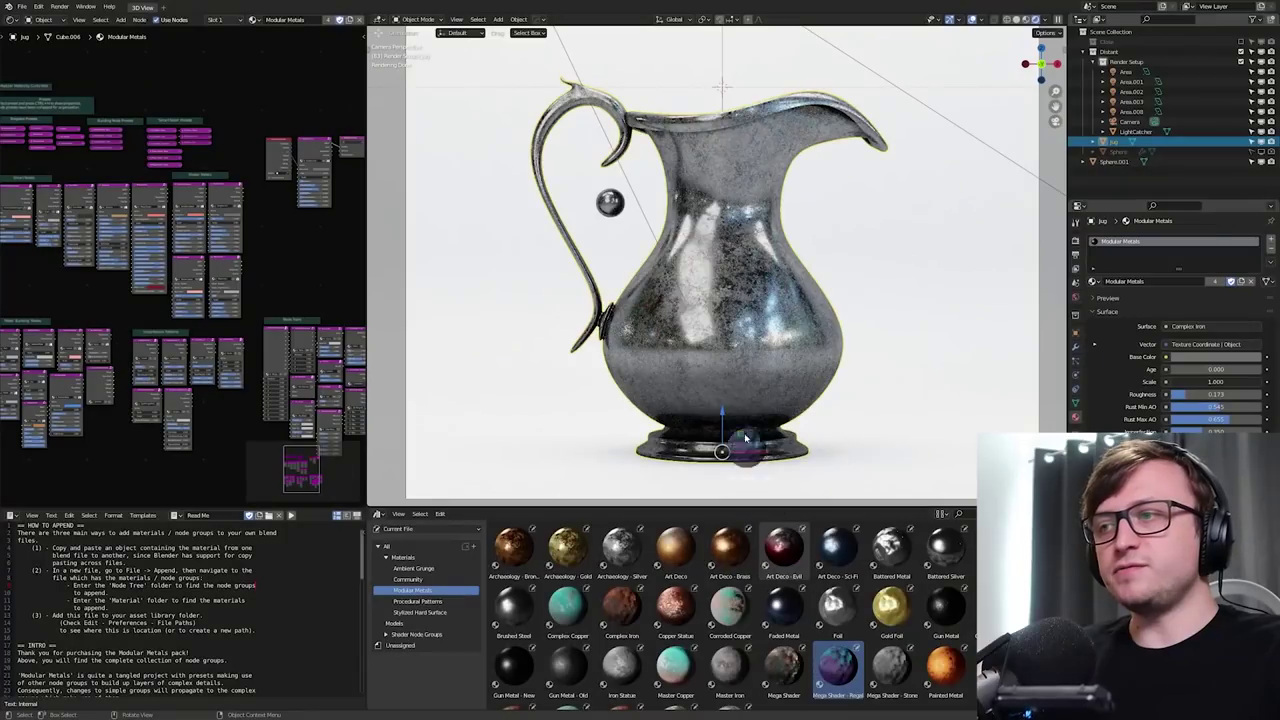
Apply the Mega Shader - Regal, Gold Foil, Archaeology - Silver and Art Deco - Evil materials to the jug, one after another.
left_click_drag(838, 665, 720, 300)
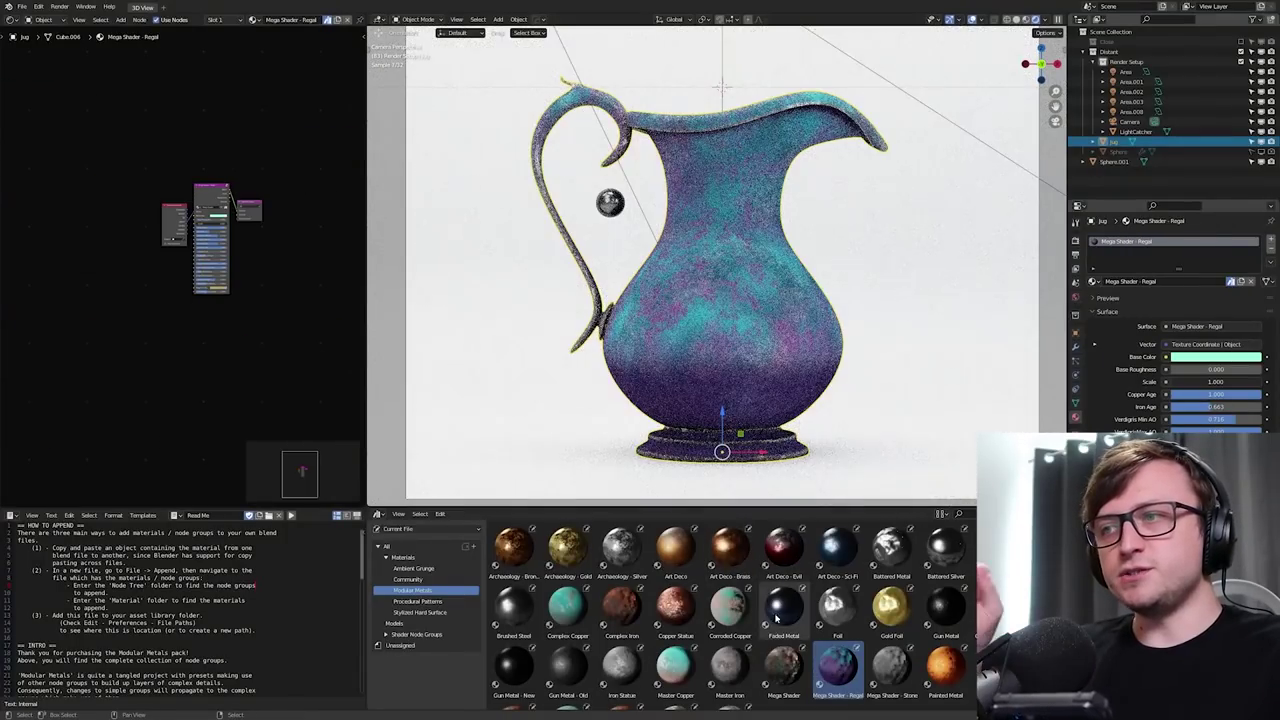
left_click_drag(890, 605, 700, 345)
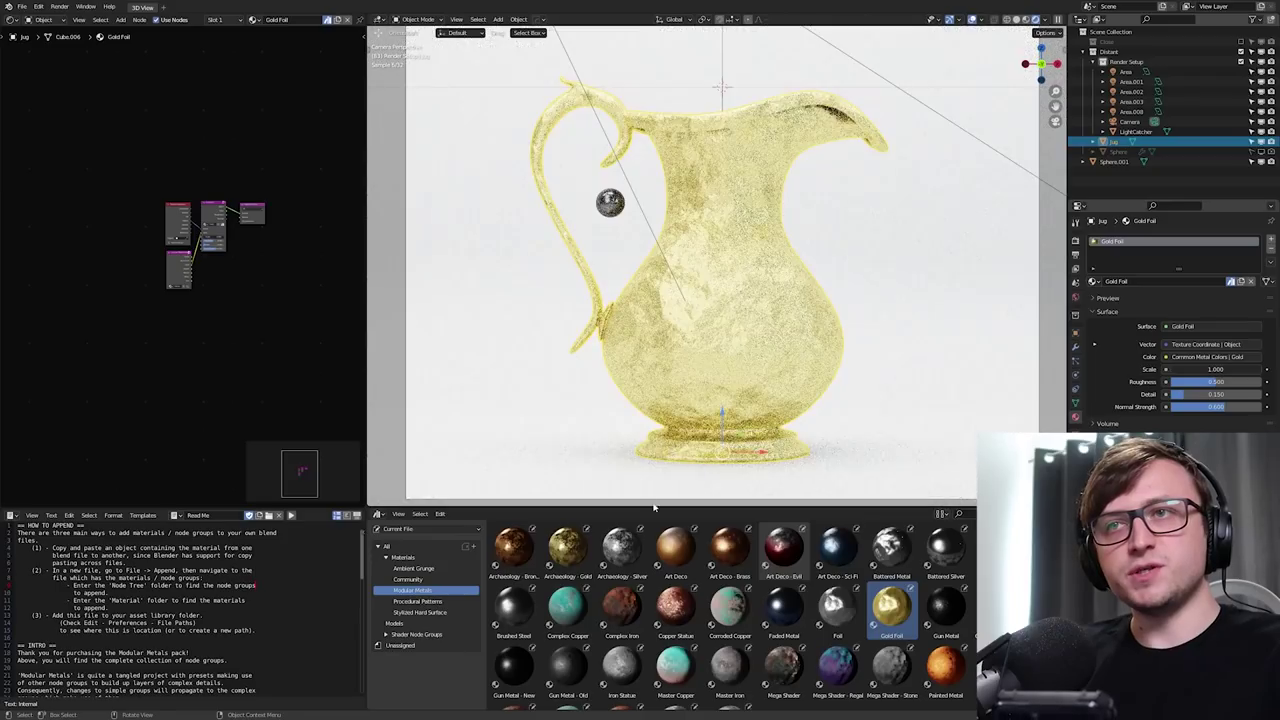
left_click_drag(621, 569, 728, 331)
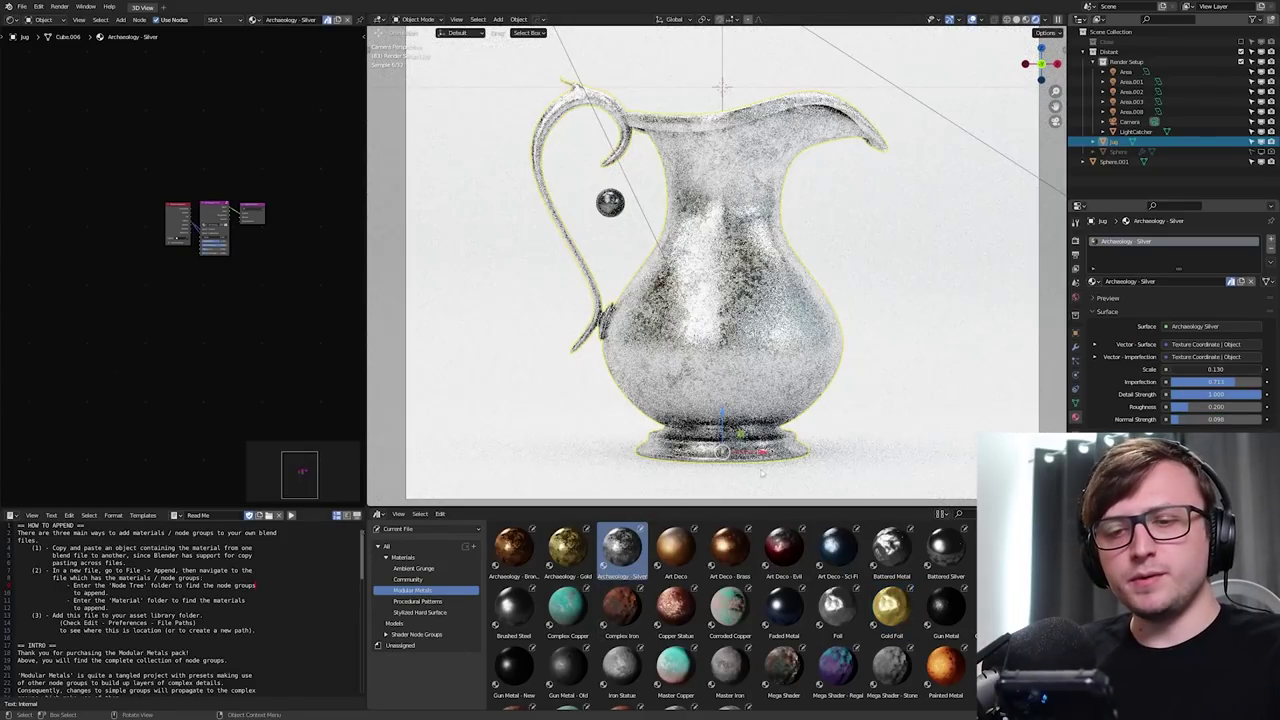
left_click_drag(782, 558, 714, 325)
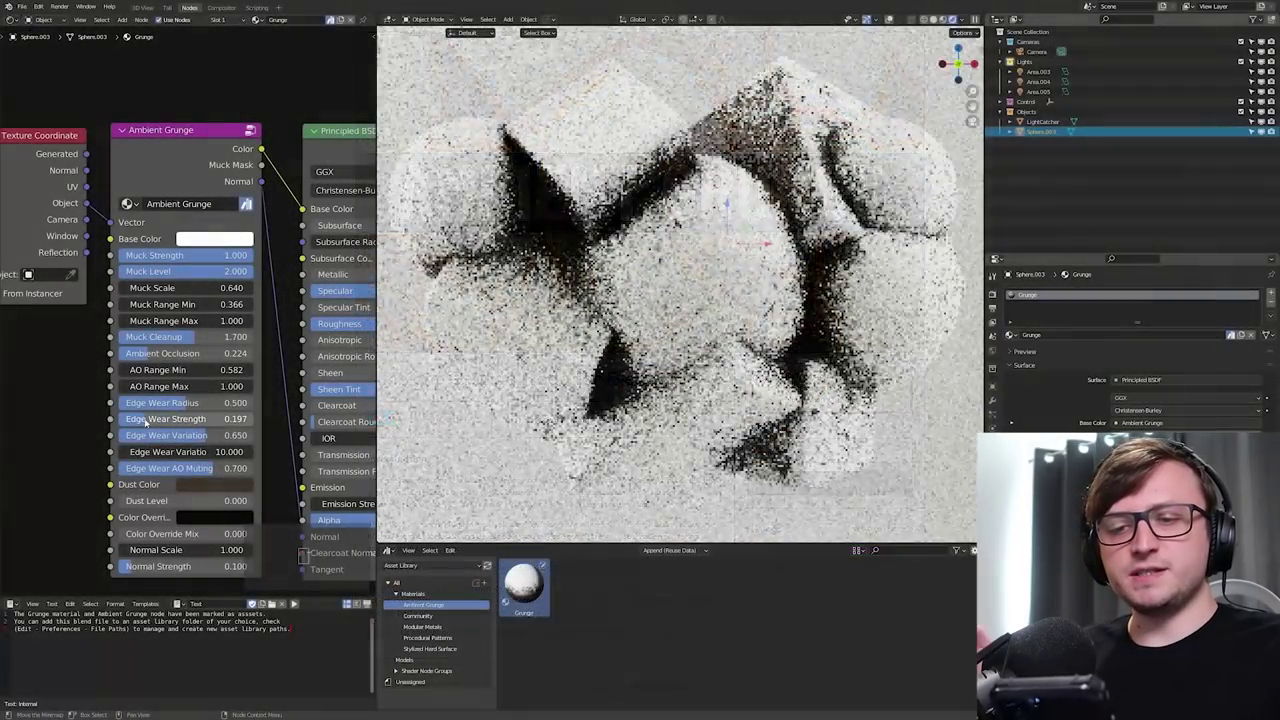
Adjust the Muck Level of the Ambient Grunge node.
left_click_drag(224, 271, 250, 271)
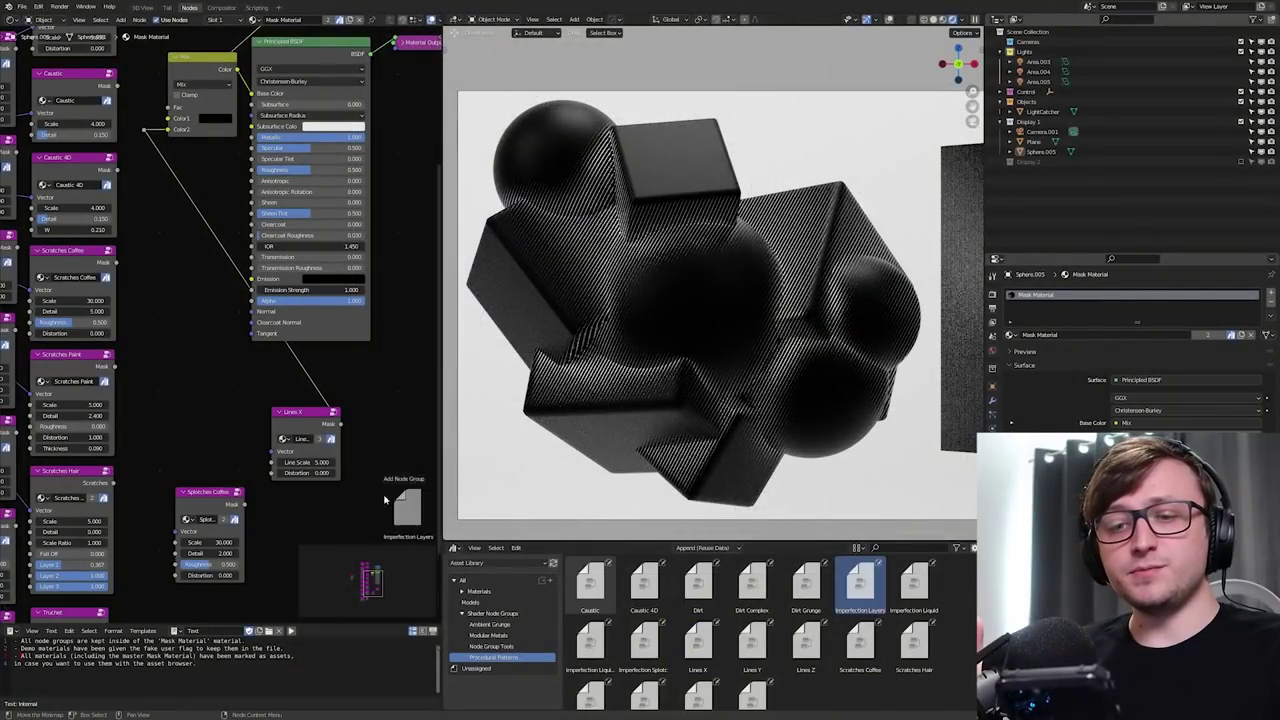
Add the Imperfection Layers node group and connect its Mask output to the reroute feeding the Mix node's Color2.
left_click_drag(860, 585, 227, 408)
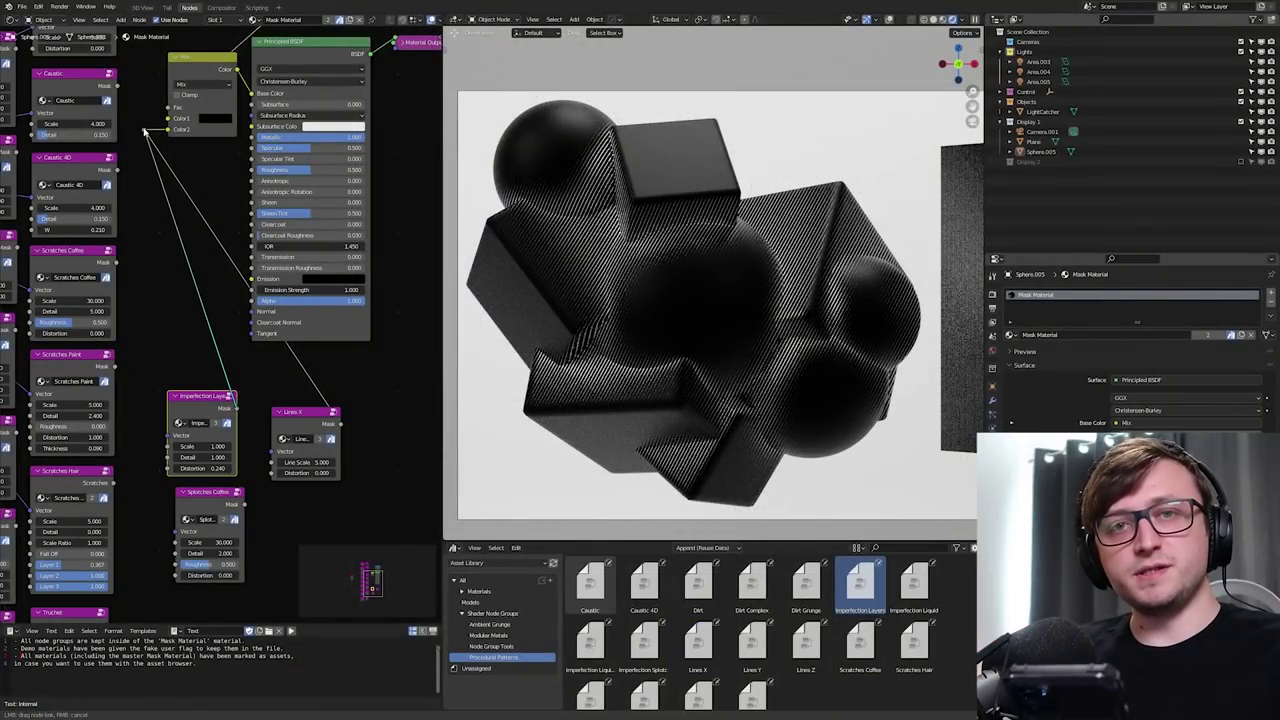
left_click_drag(145, 131, 144, 129)
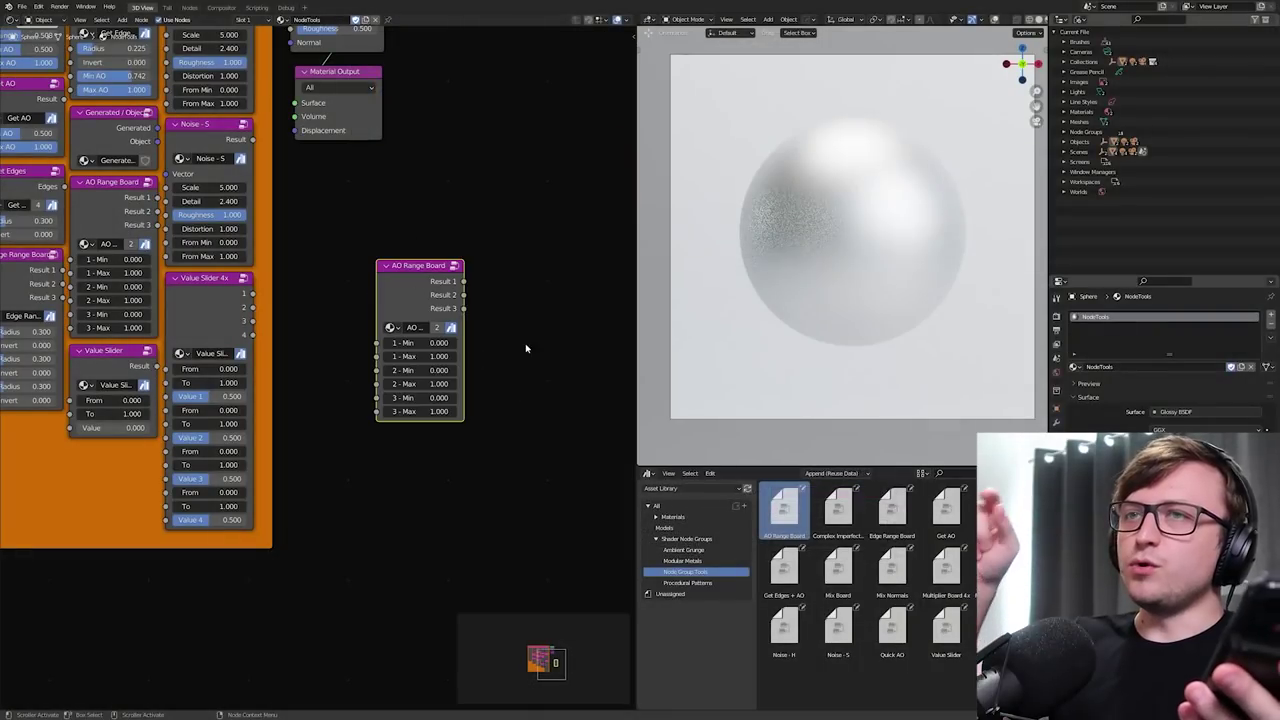
Add the complex imperfection, Edge Range Board, Get AO and Get Edges node groups beside the AO Range Board node.
left_click(838, 508)
left_click_drag(838, 508, 567, 363)
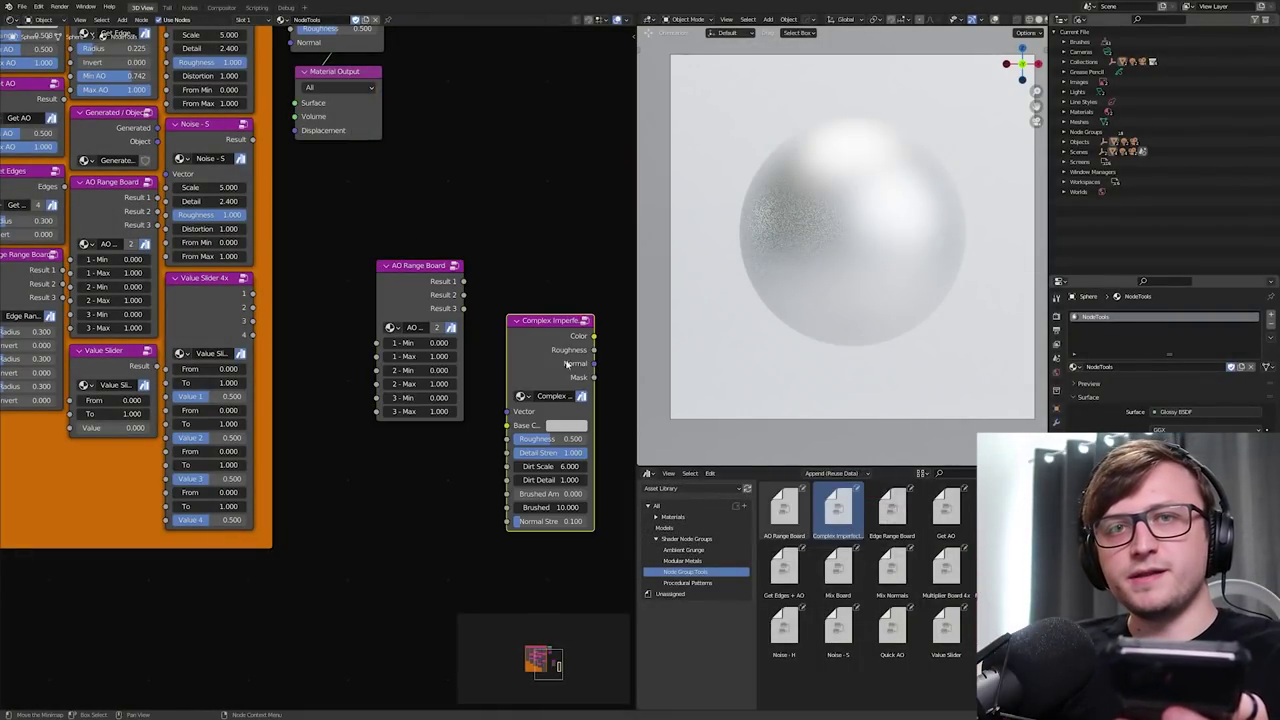
middle_click_drag(566, 364, 434, 378)
left_click_drag(891, 508, 523, 274)
middle_click_drag(523, 274, 491, 357)
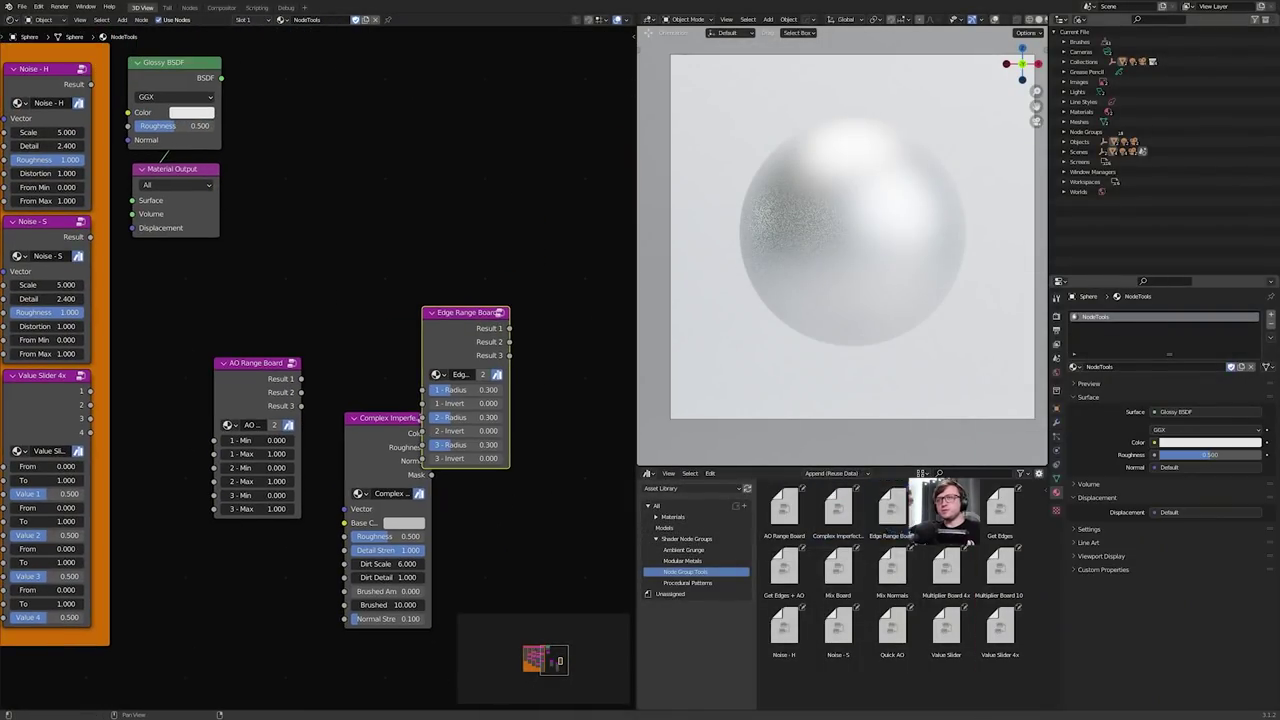
left_click_drag(946, 508, 360, 230)
left_click(1000, 508)
left_click_drag(1000, 508, 462, 172)
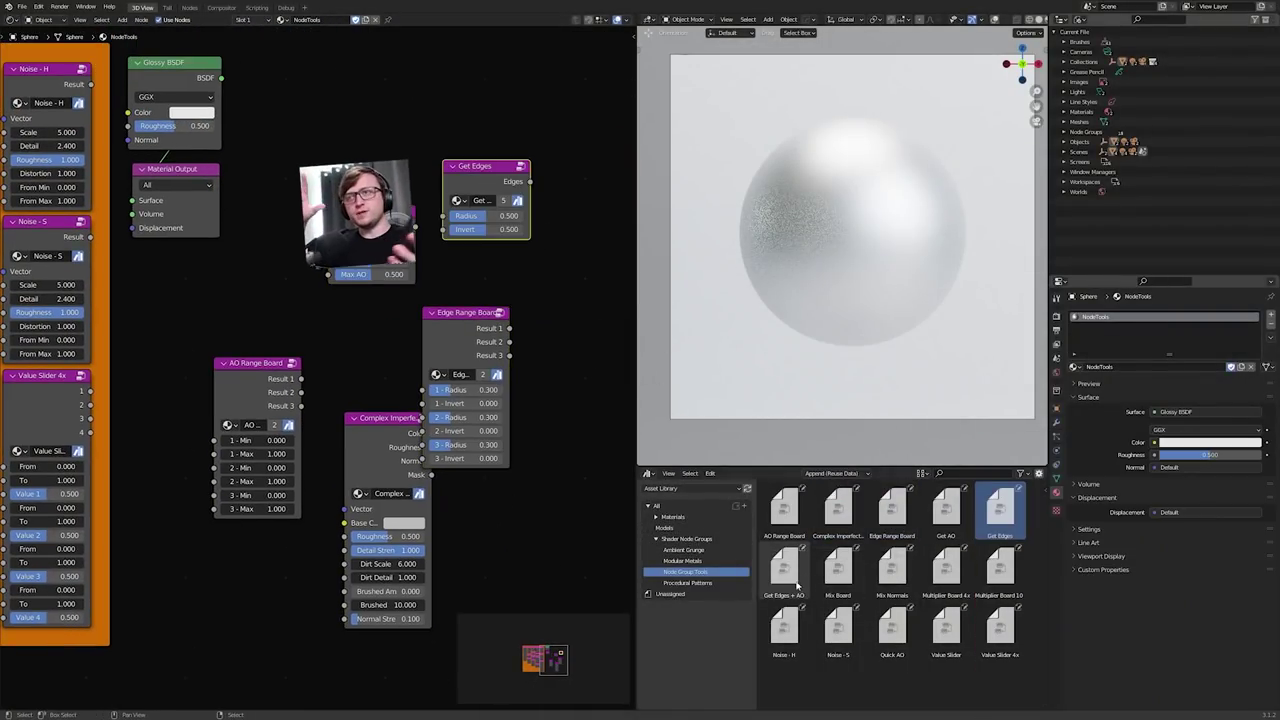
Add the Get Edges + AO, Mix Board, Mix Normals and Multiplier Board 4x node groups to the NodeTools material.
left_click_drag(797, 585, 334, 320)
left_click_drag(838, 568, 418, 350)
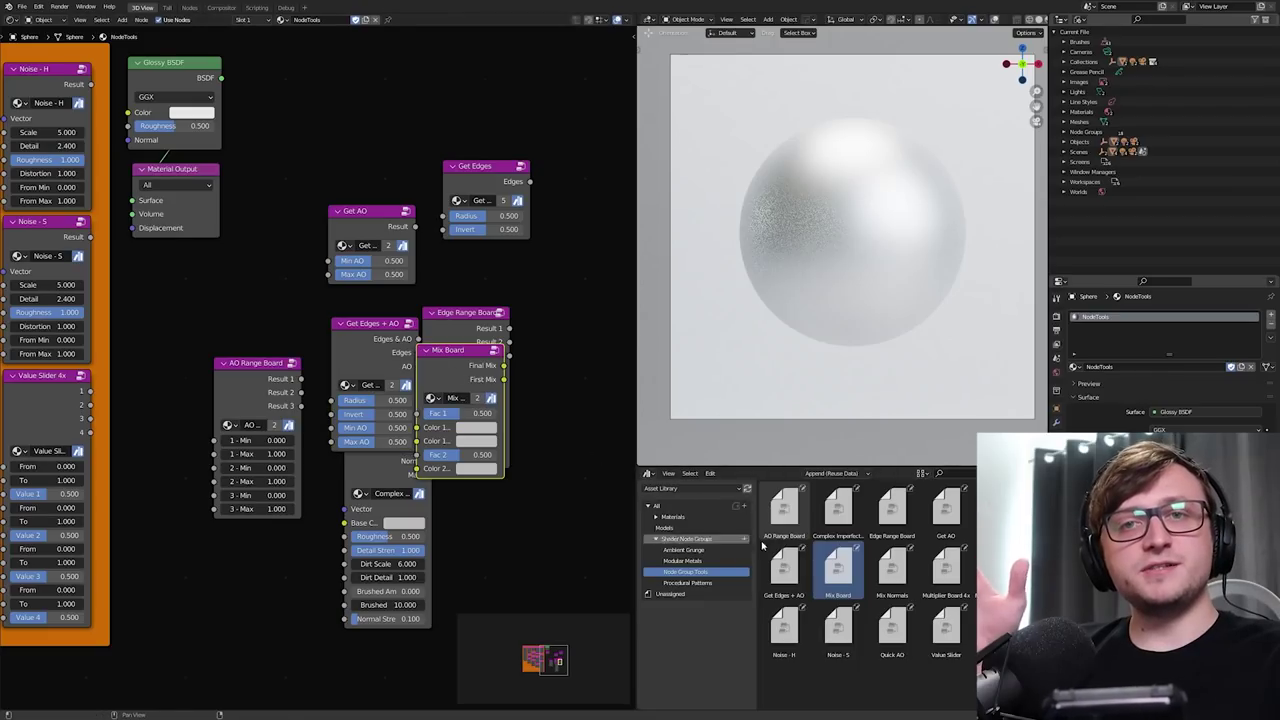
left_click_drag(892, 568, 271, 300)
left_click_drag(946, 568, 450, 400)
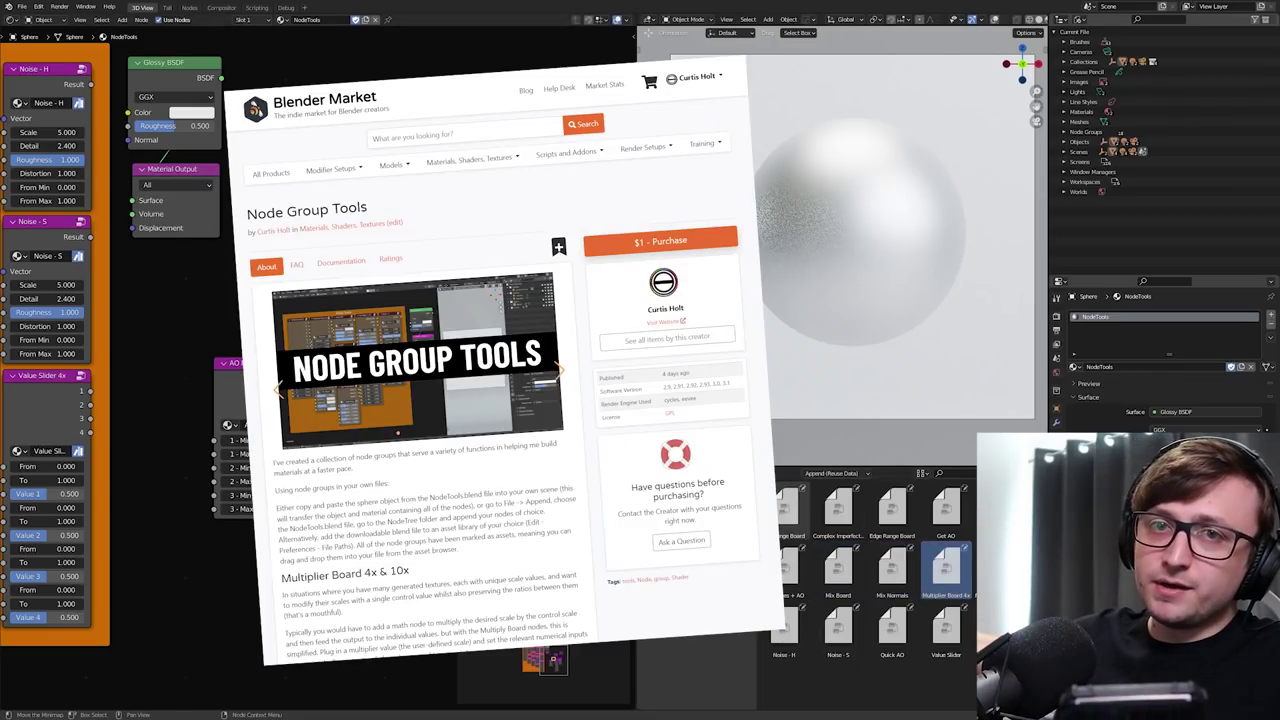
left_click(790, 628)
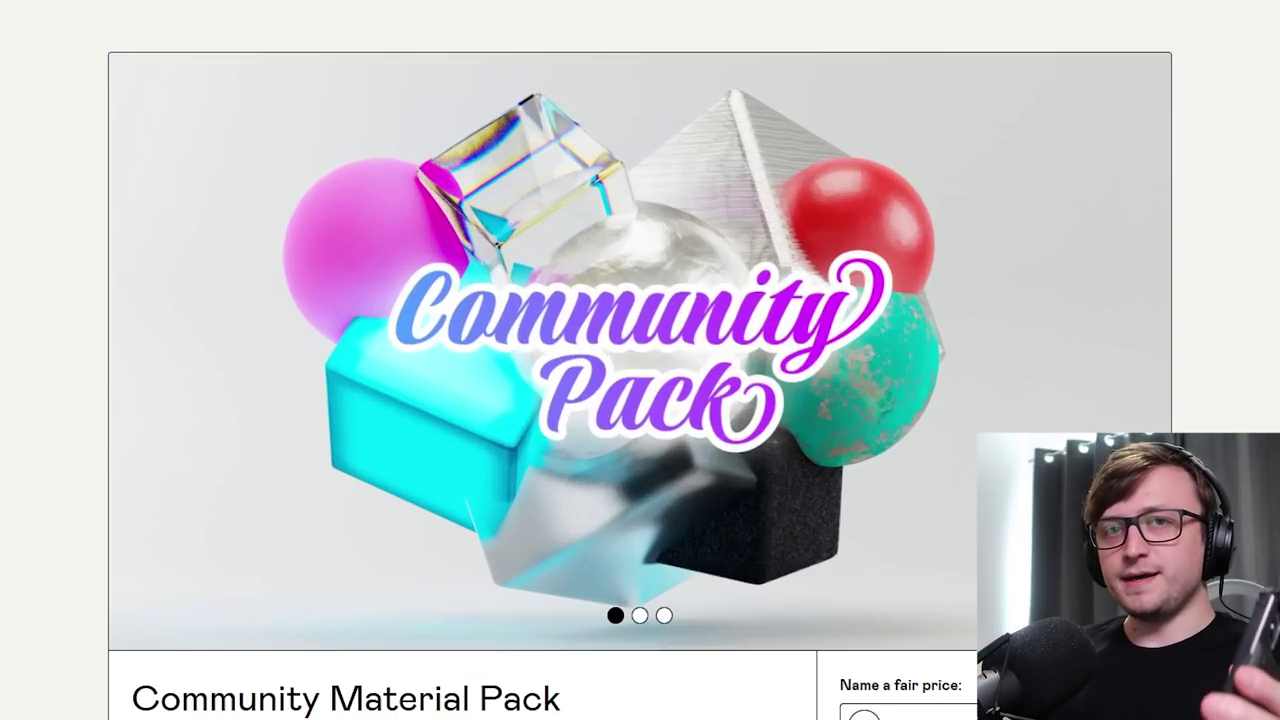
Try the Alien Ruin Blackish, Bluish and Redish materials and Aluminium Foil on the Material Blob, one after another.
left_click(139, 590)
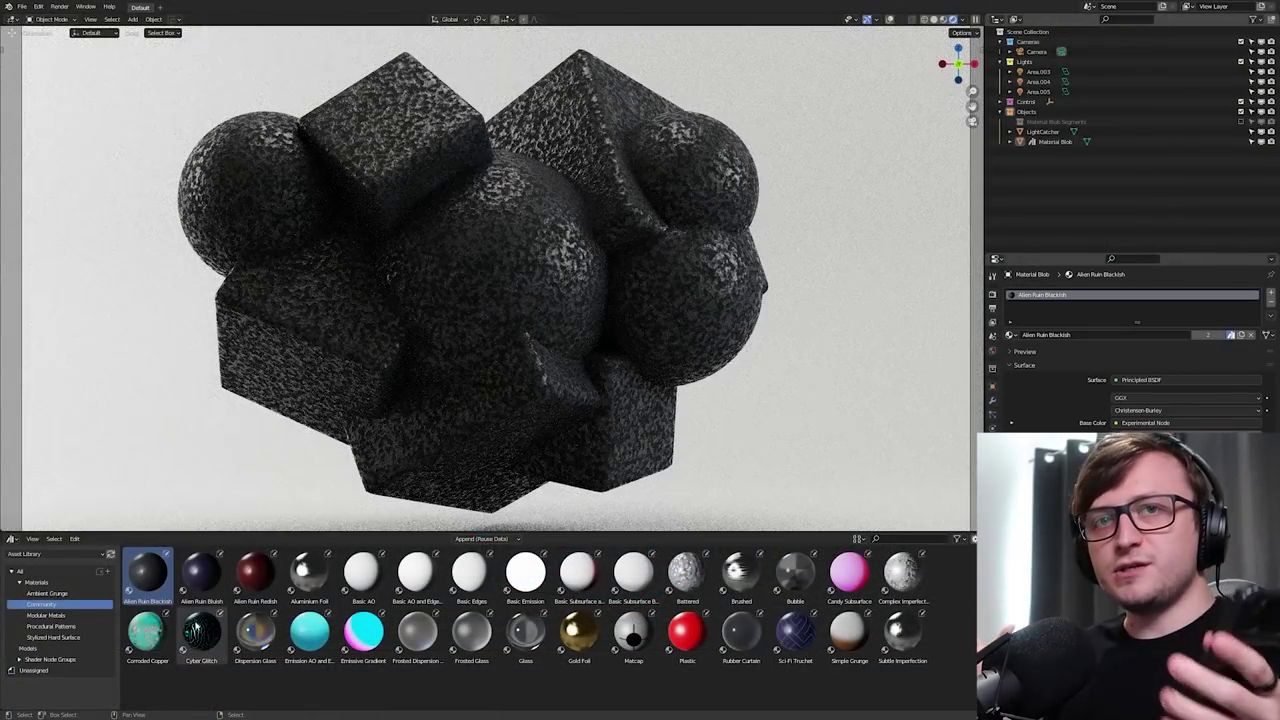
left_click_drag(201, 580, 340, 475)
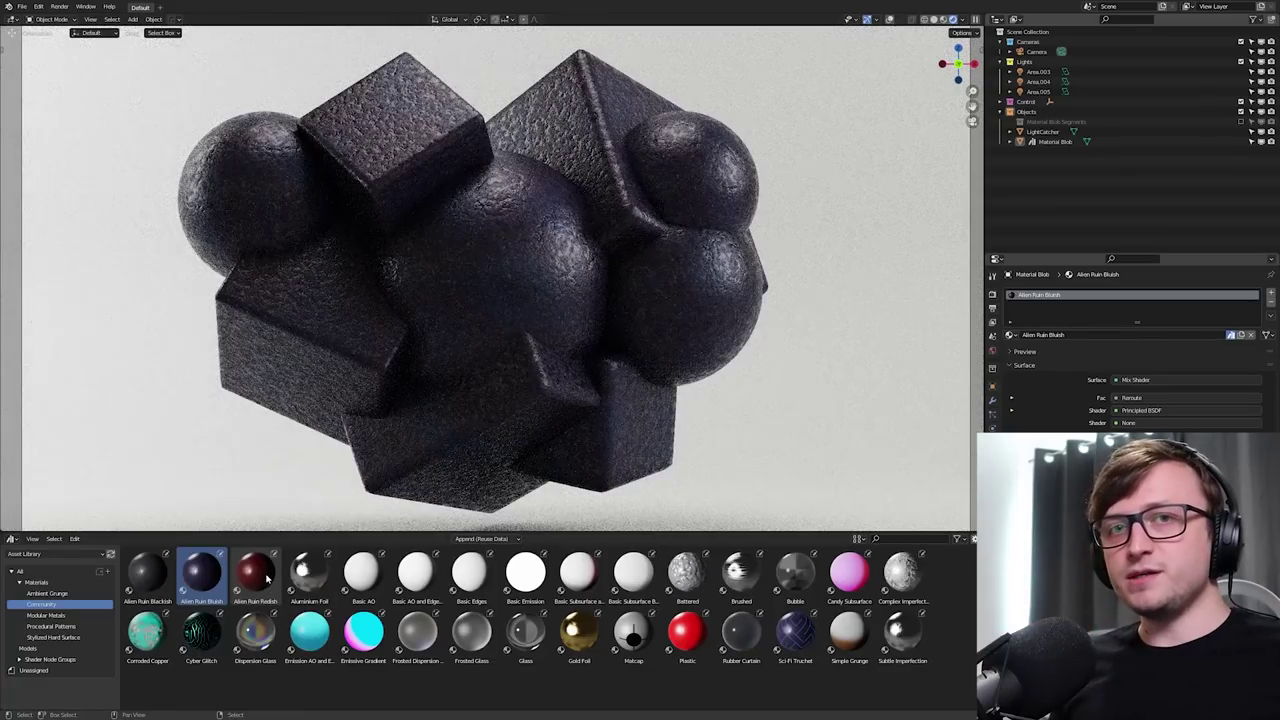
left_click_drag(258, 585, 516, 341)
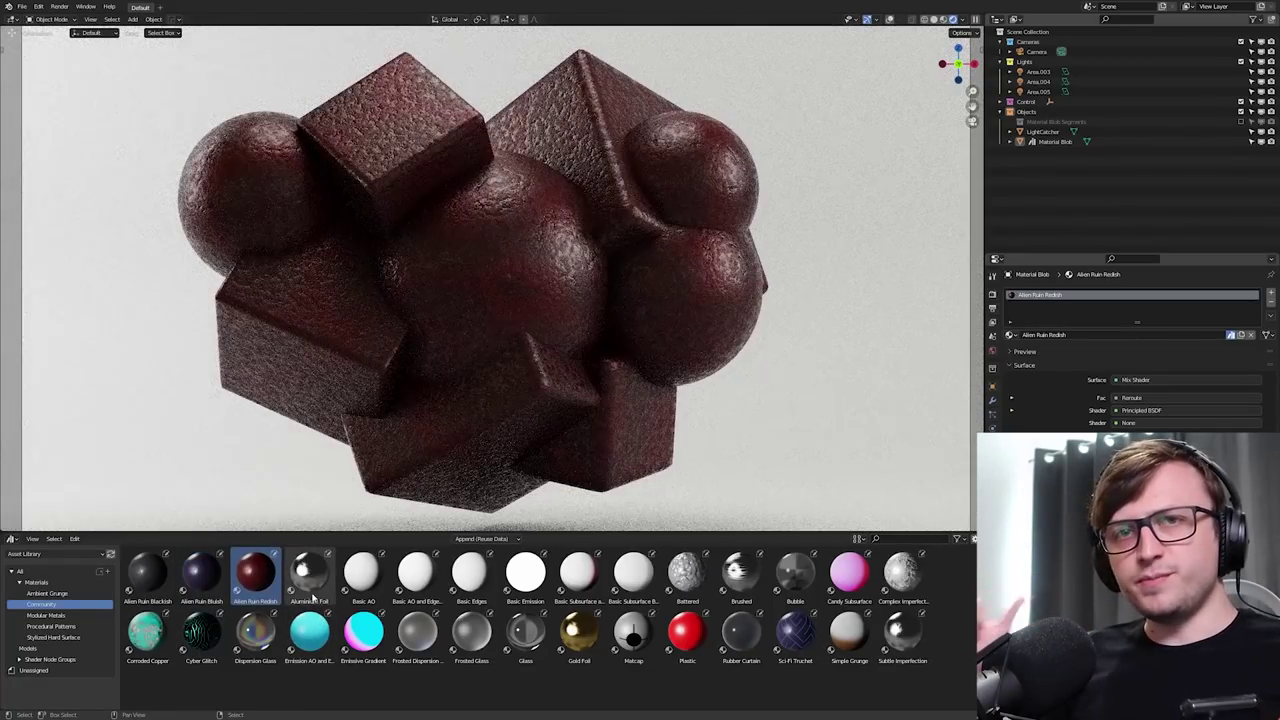
left_click(313, 590)
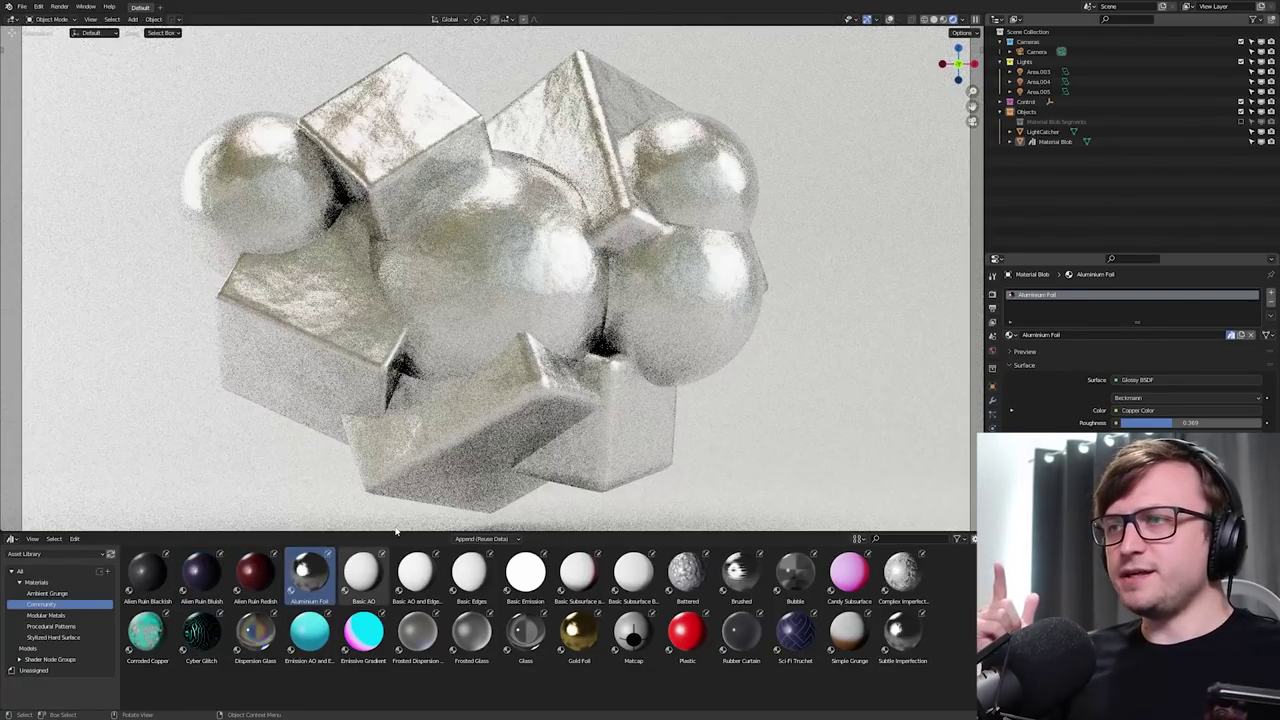
Try Basic AO, Basic AO and Edges Blend, Basic Edges, Basic Emission, Basic Subsurface and AO, and Basic Subsurface Balanced Color on the blob.
left_click(378, 580)
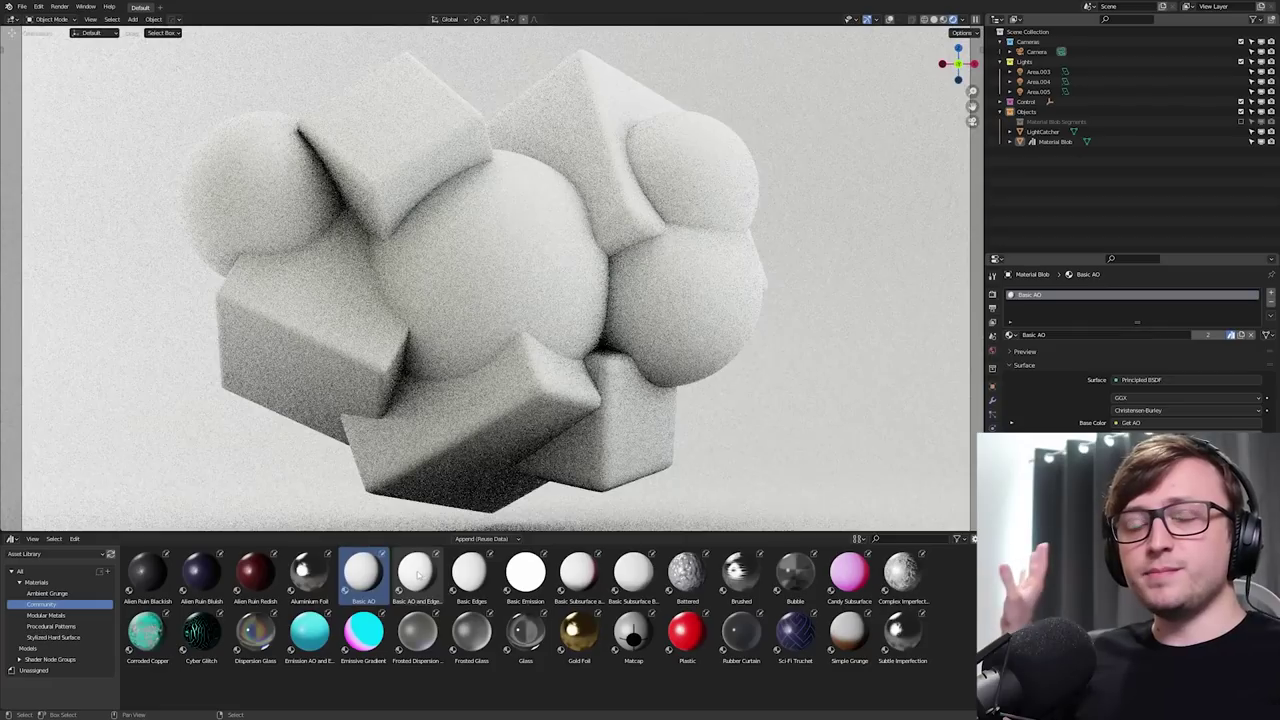
left_click_drag(412, 575, 462, 436)
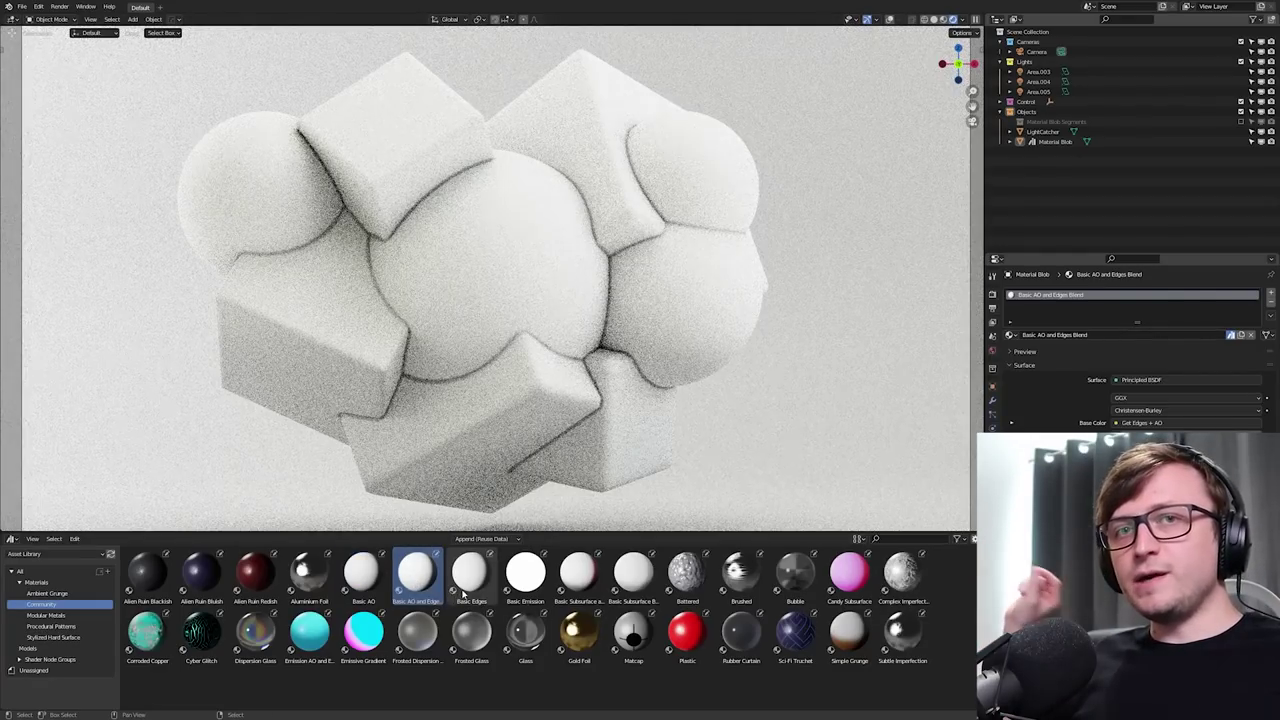
left_click_drag(481, 541, 478, 470)
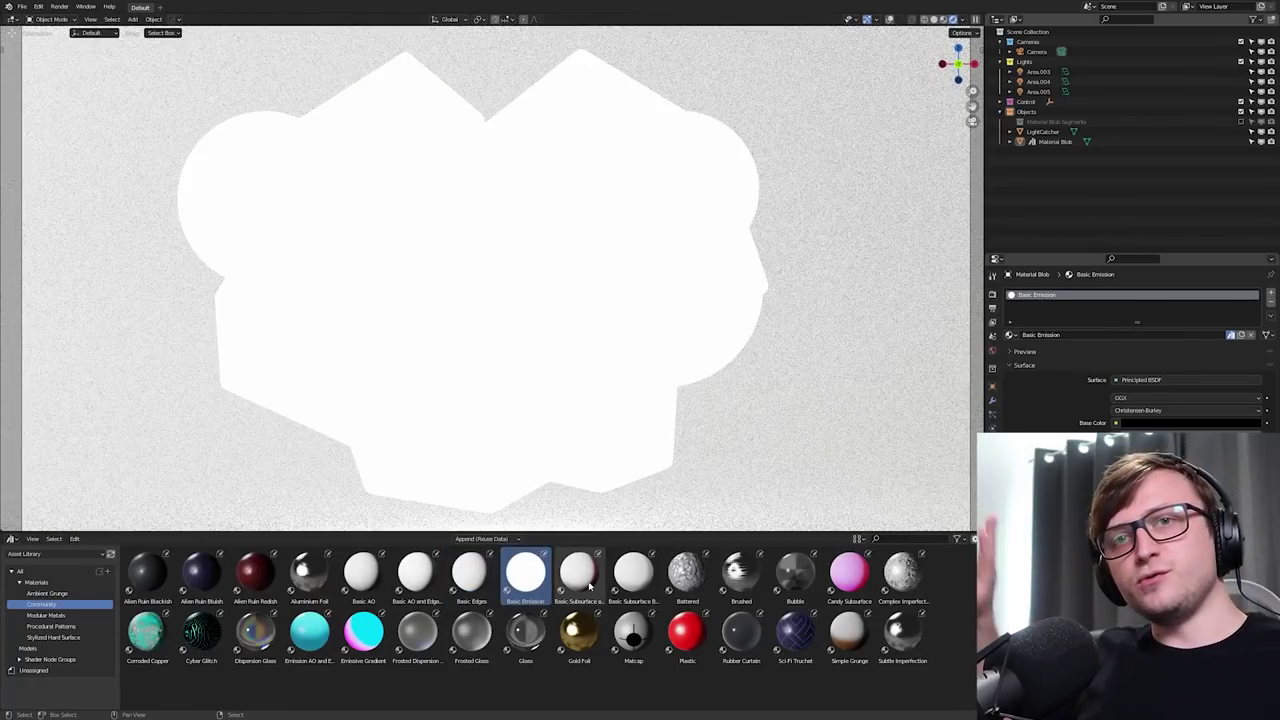
left_click_drag(590, 585, 543, 430)
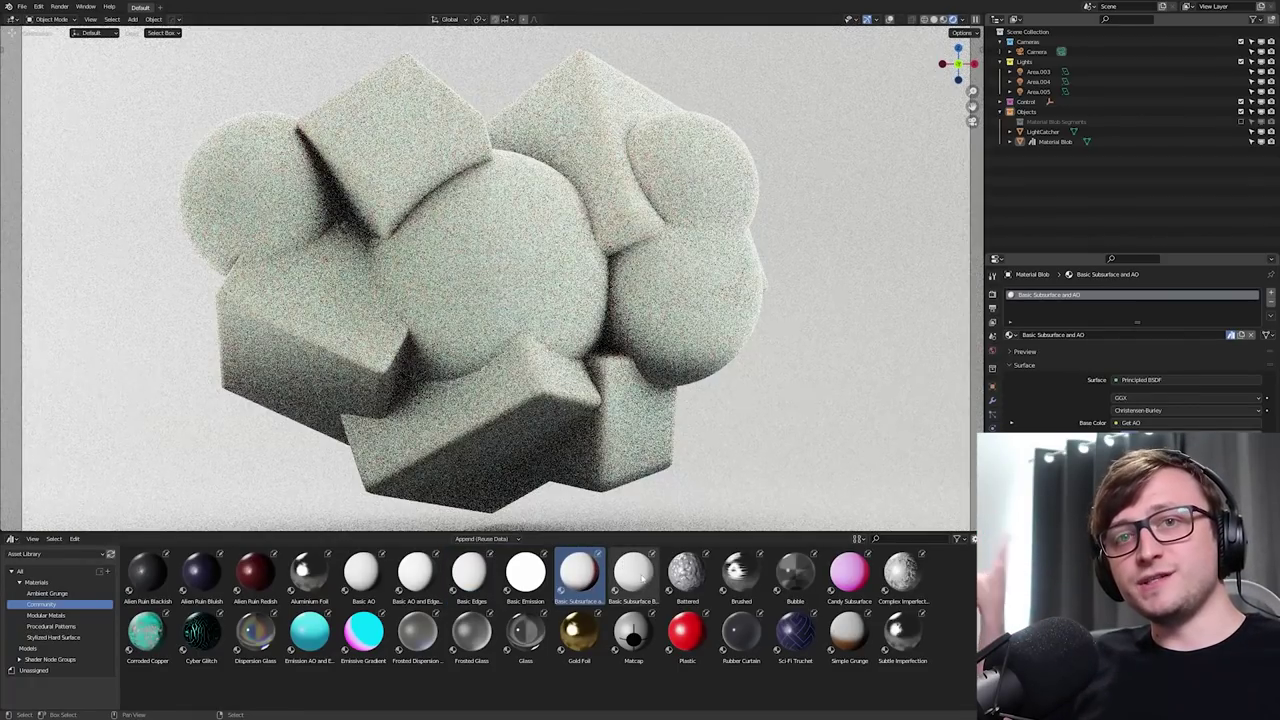
left_click_drag(645, 588, 655, 428)
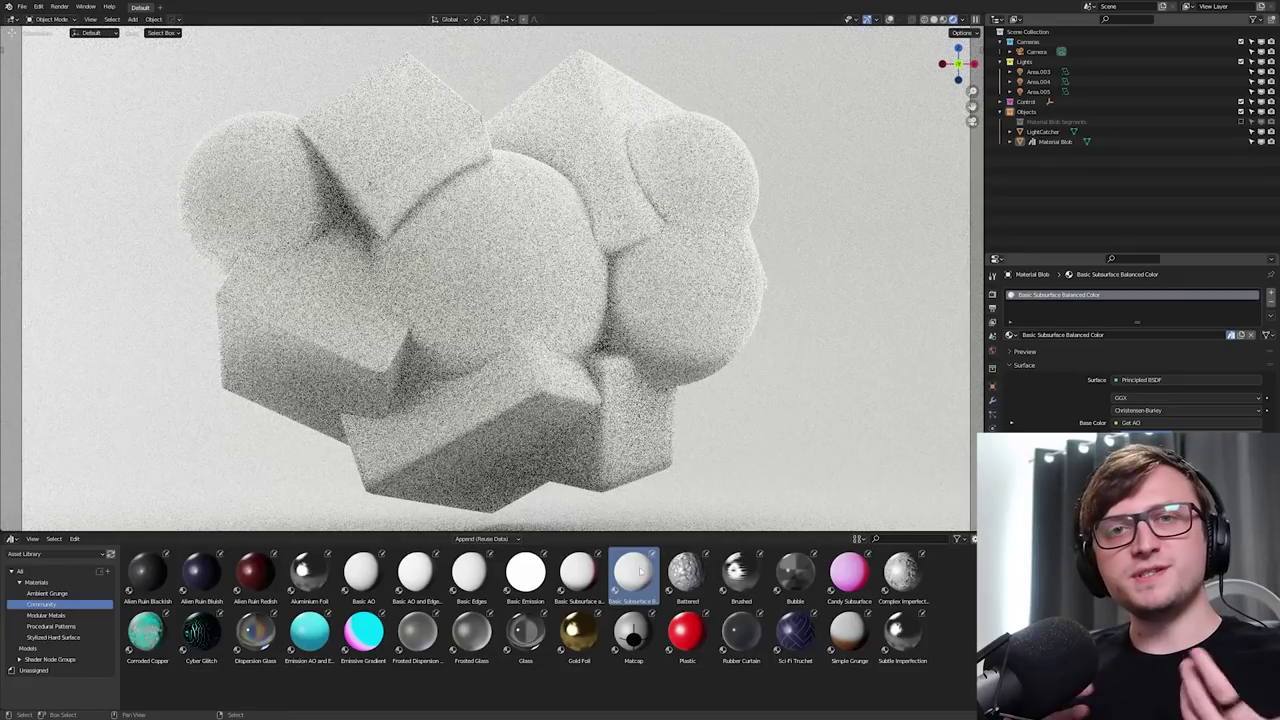
Try the Battered, Brushed, Bubble, Candy Subsurface and complex imperfection materials on the Material Blob in turn.
left_click_drag(698, 586, 672, 430)
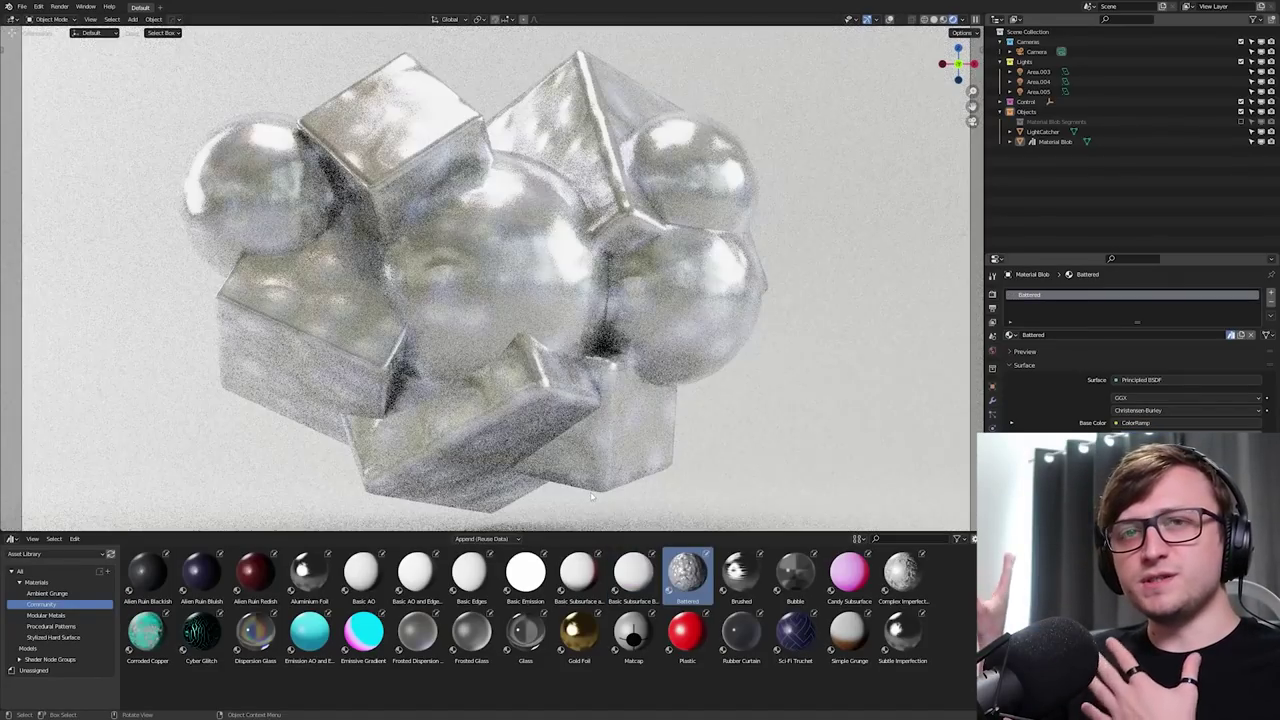
left_click_drag(752, 585, 545, 368)
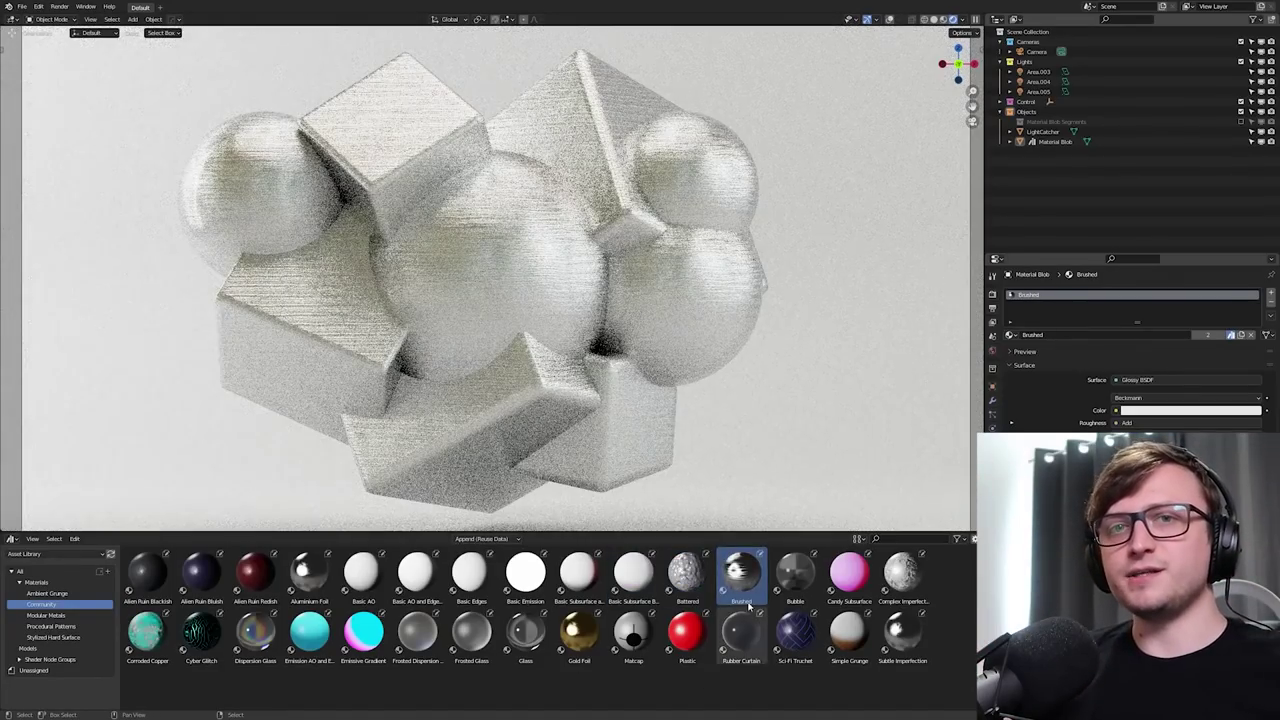
left_click_drag(798, 591, 532, 347)
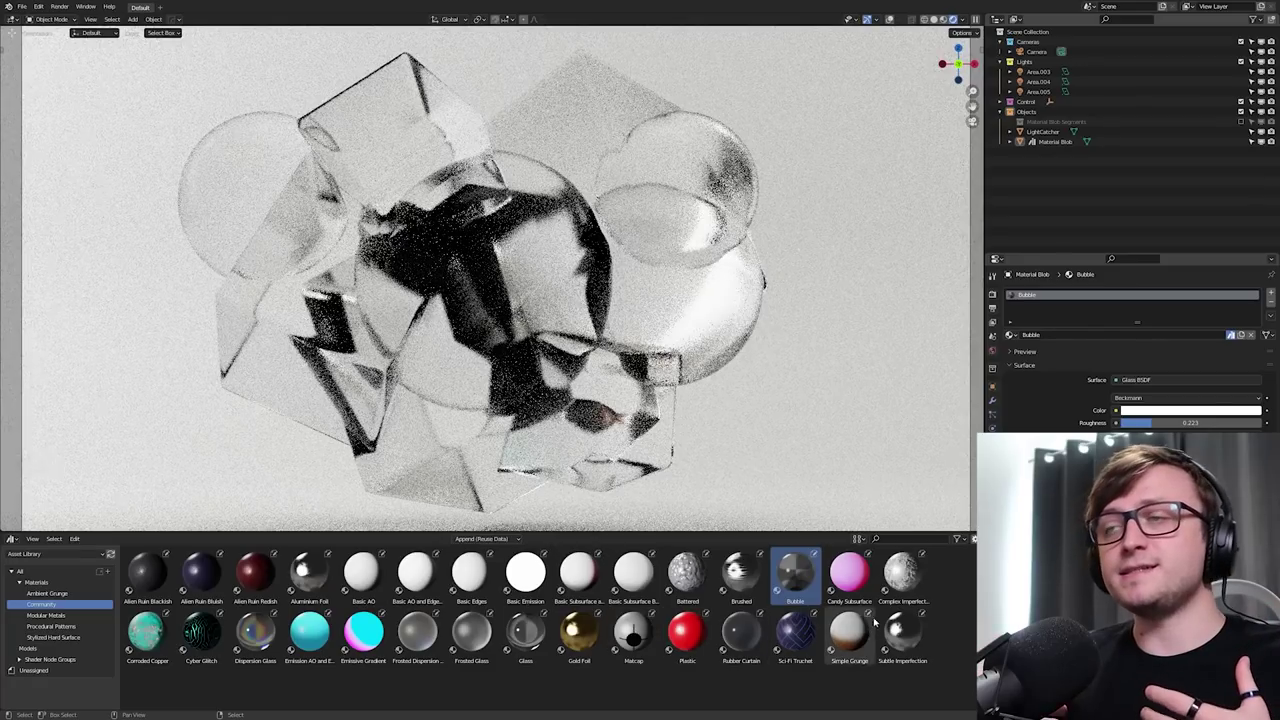
left_click_drag(853, 587, 538, 344)
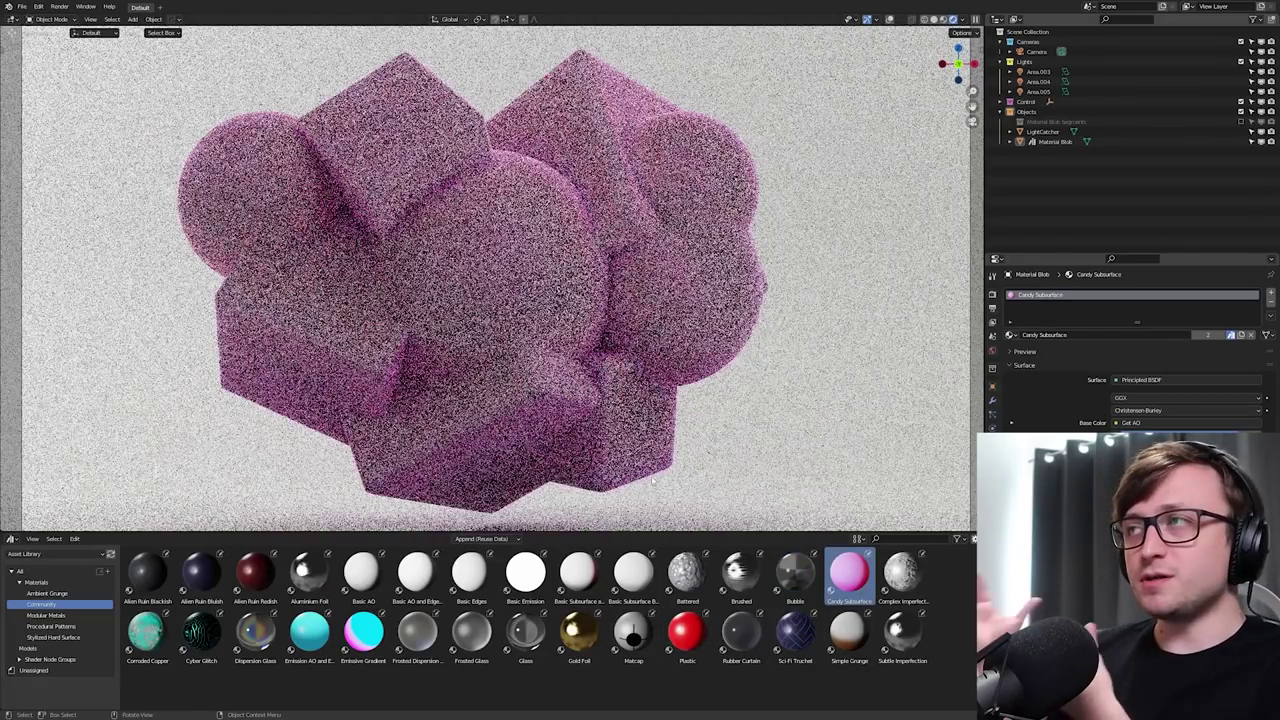
left_click_drag(911, 584, 533, 339)
Try Corroded Copper, Cyber Glitch, Dispersion Glass, Emission AO and Edge, and Emissive Gradient on the Material Blob in turn.
left_click_drag(140, 650, 431, 339)
left_click_drag(202, 641, 458, 361)
left_click_drag(258, 647, 484, 331)
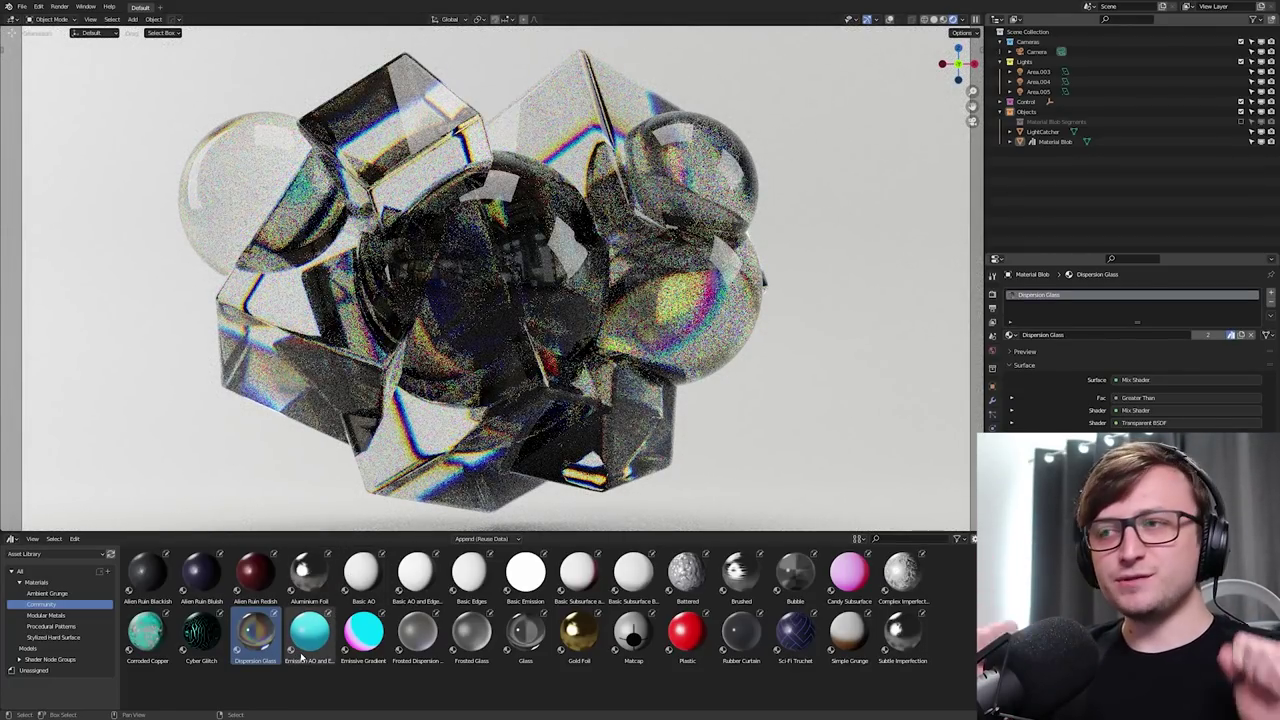
left_click_drag(303, 650, 451, 435)
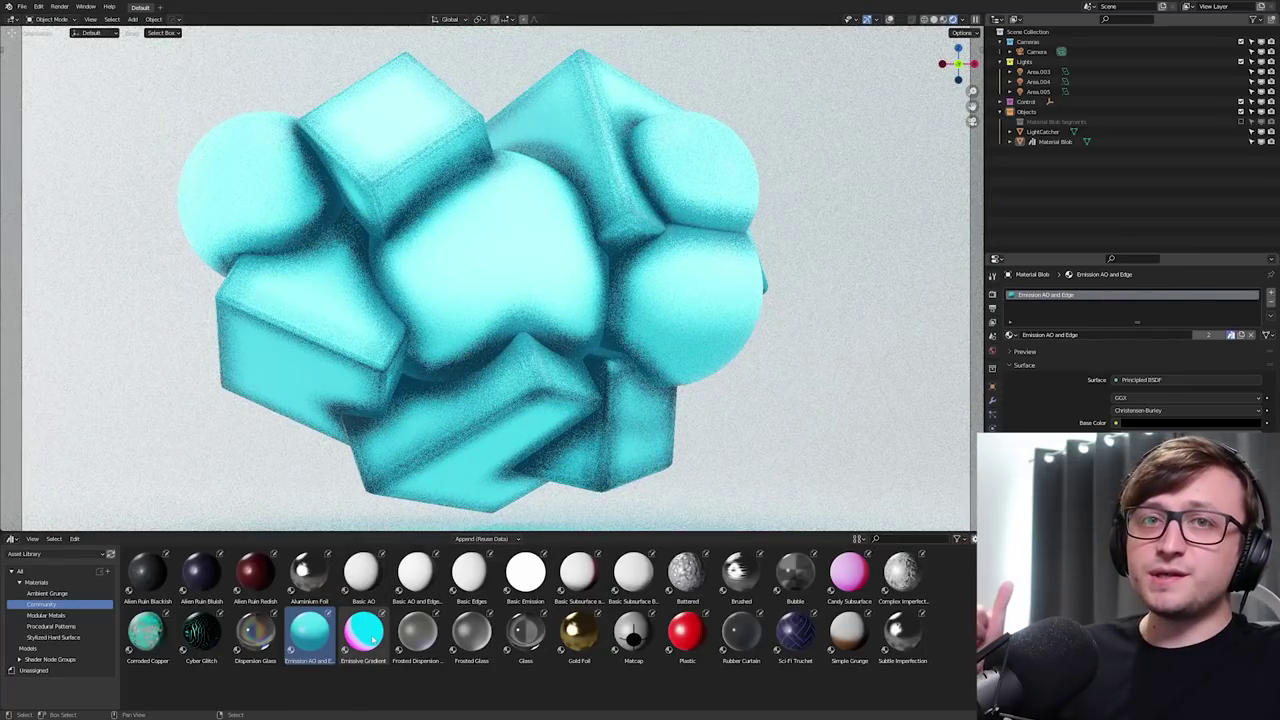
left_click_drag(366, 648, 524, 352)
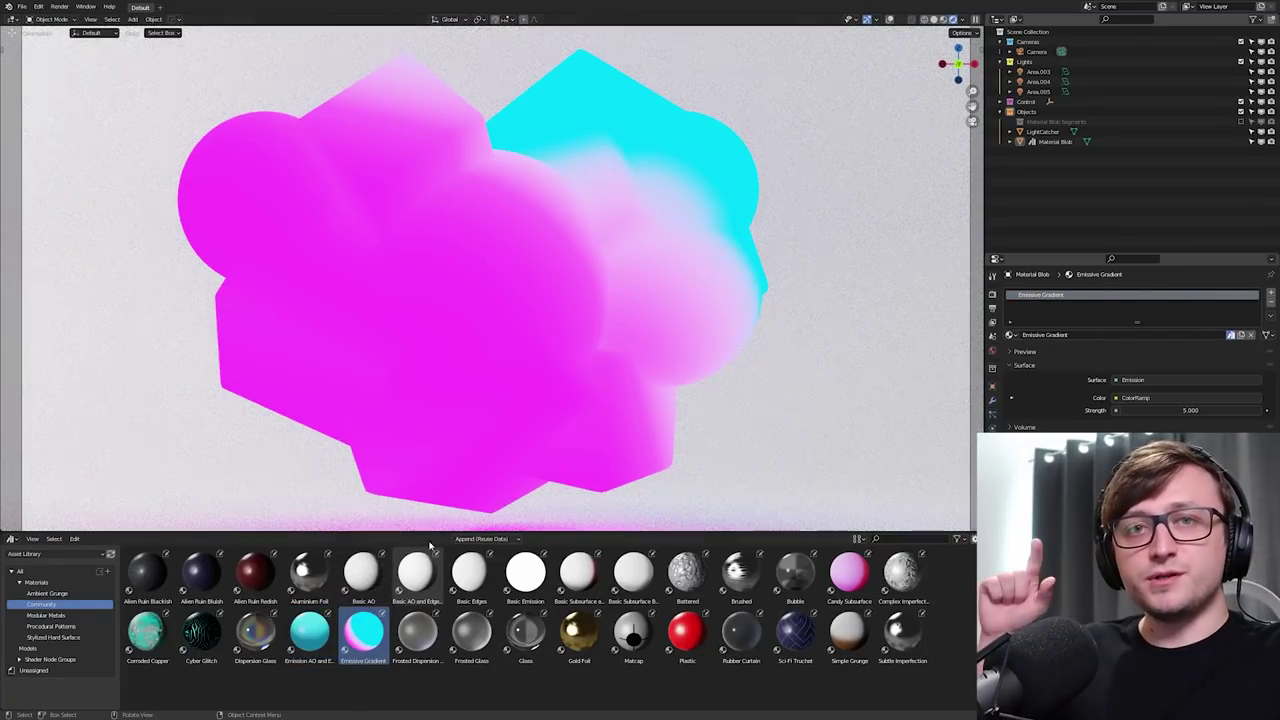
Apply Frosted Dispersion Glass, Frosted Glass, Glass, Gold Foil, Matcap and finally Plastic to the Material Blob.
left_click_drag(412, 640, 475, 425)
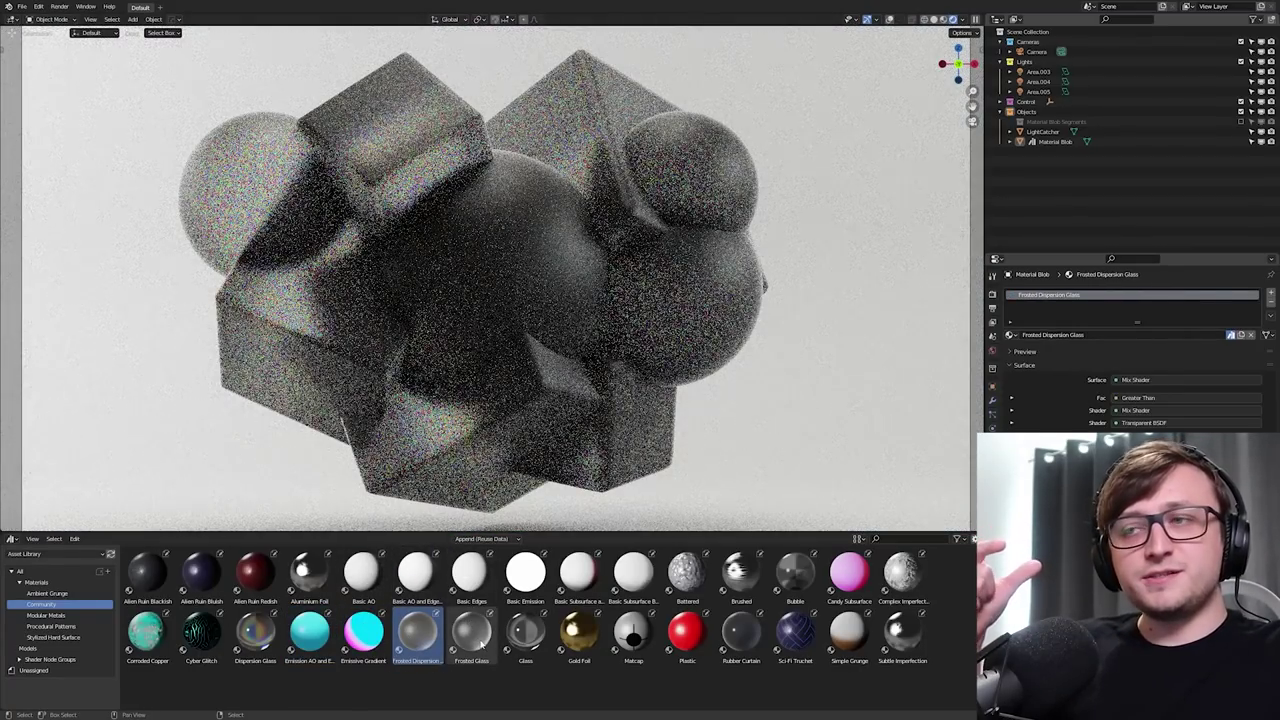
left_click_drag(483, 647, 494, 505)
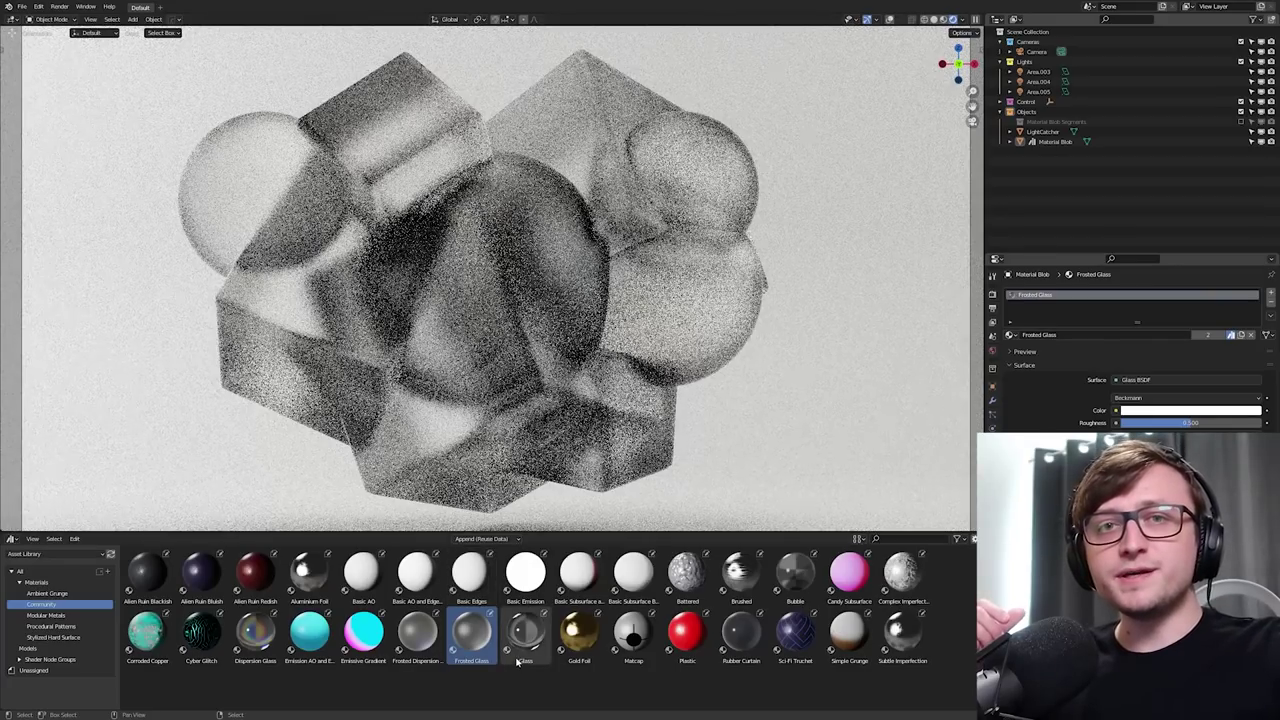
left_click_drag(524, 635, 524, 440)
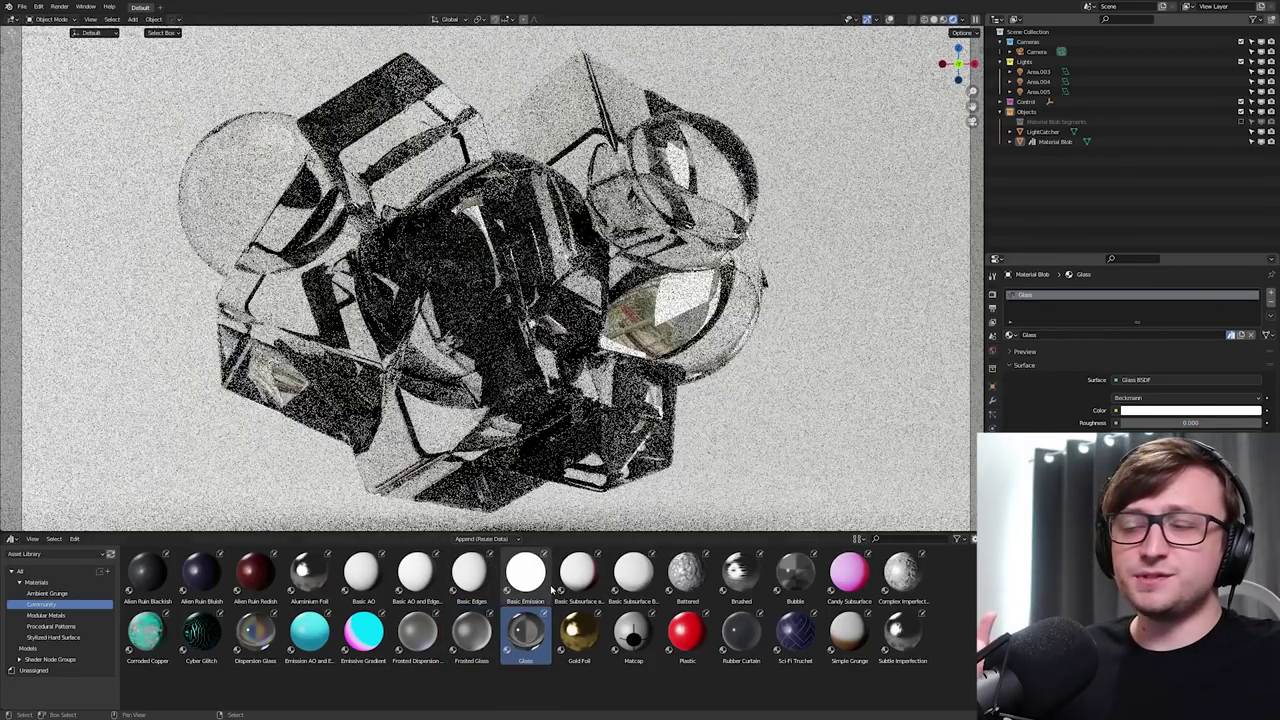
left_click_drag(578, 630, 518, 400)
left_click_drag(640, 645, 527, 381)
left_click_drag(686, 645, 552, 444)
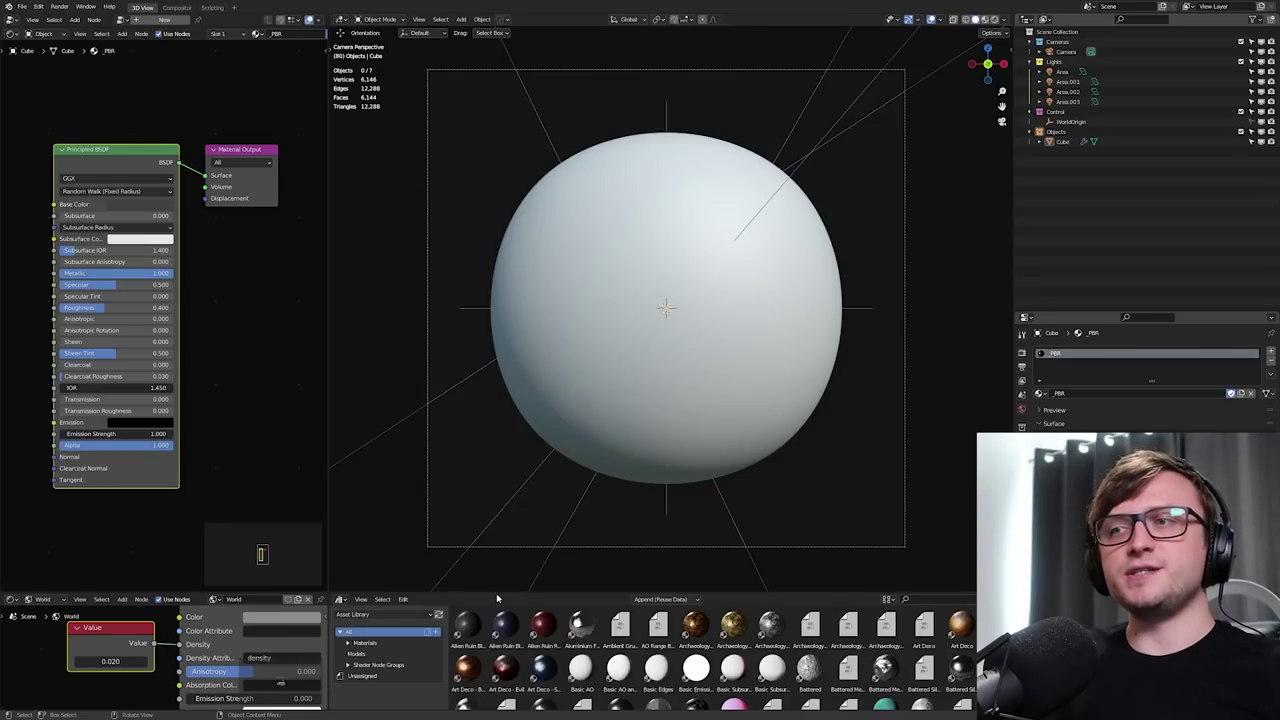
Enlarge the asset browser and look through all materials and node groups in the asset library.
left_click_drag(500, 592, 519, 519)
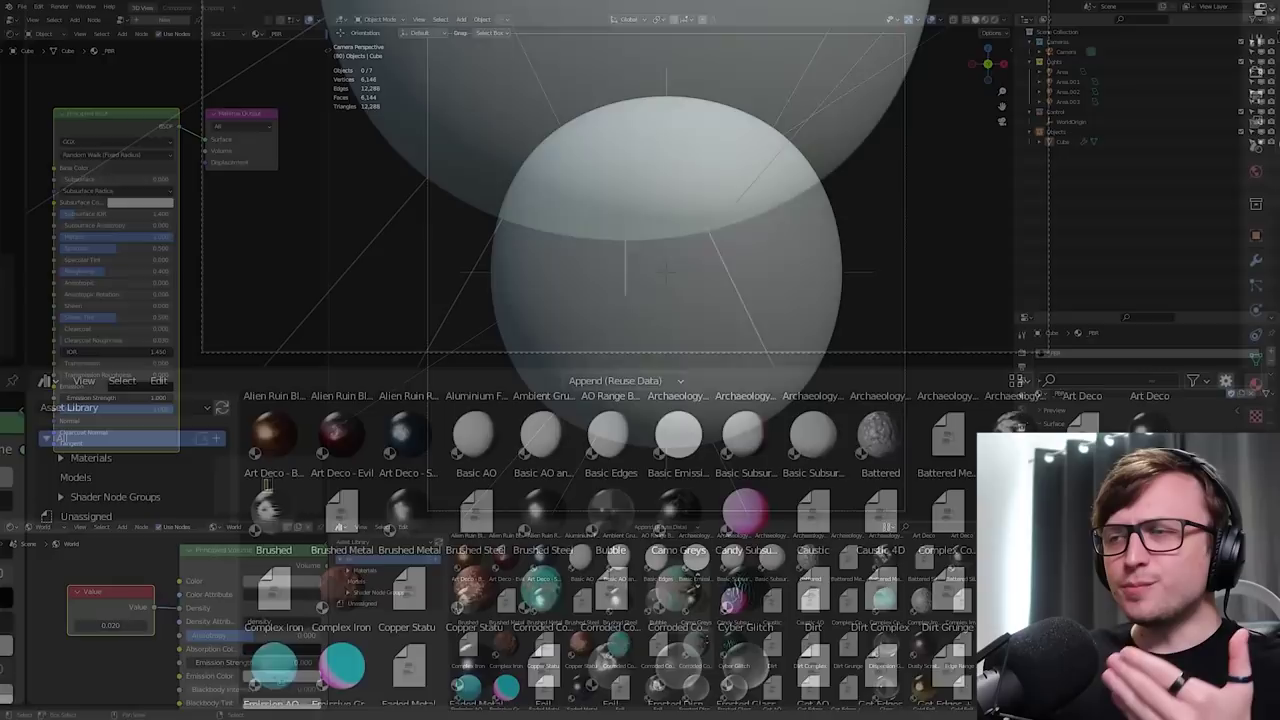
scroll(716, 664, "down", 5)
scroll(714, 625, "down", 1)
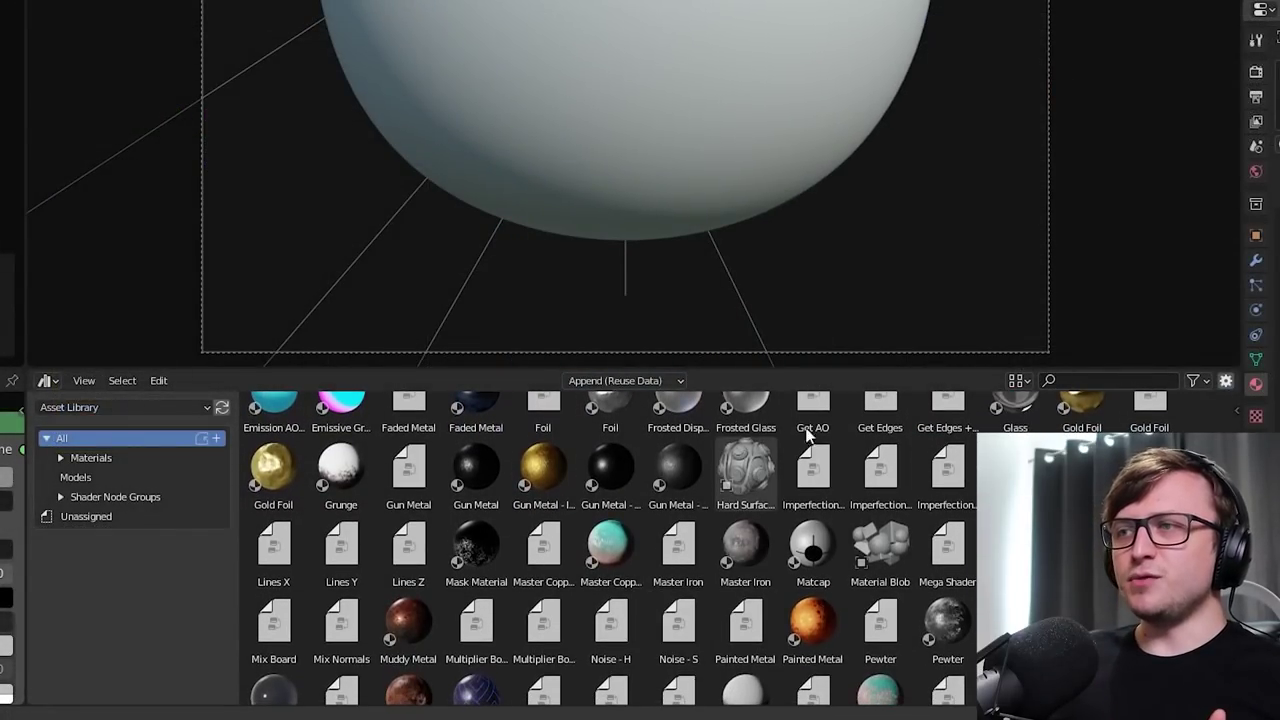
Look through the full asset list and choose Asset Library as the asset browser's source.
scroll(672, 607, "down", 3)
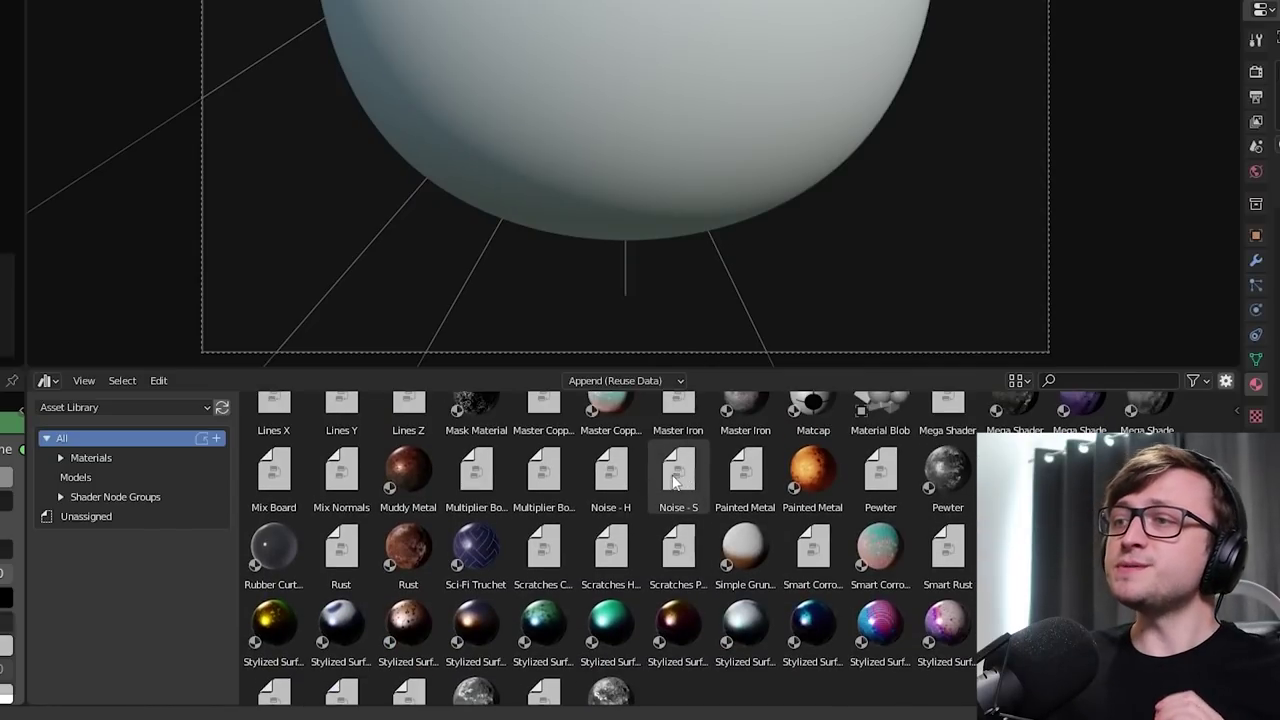
scroll(672, 470, "up", 10)
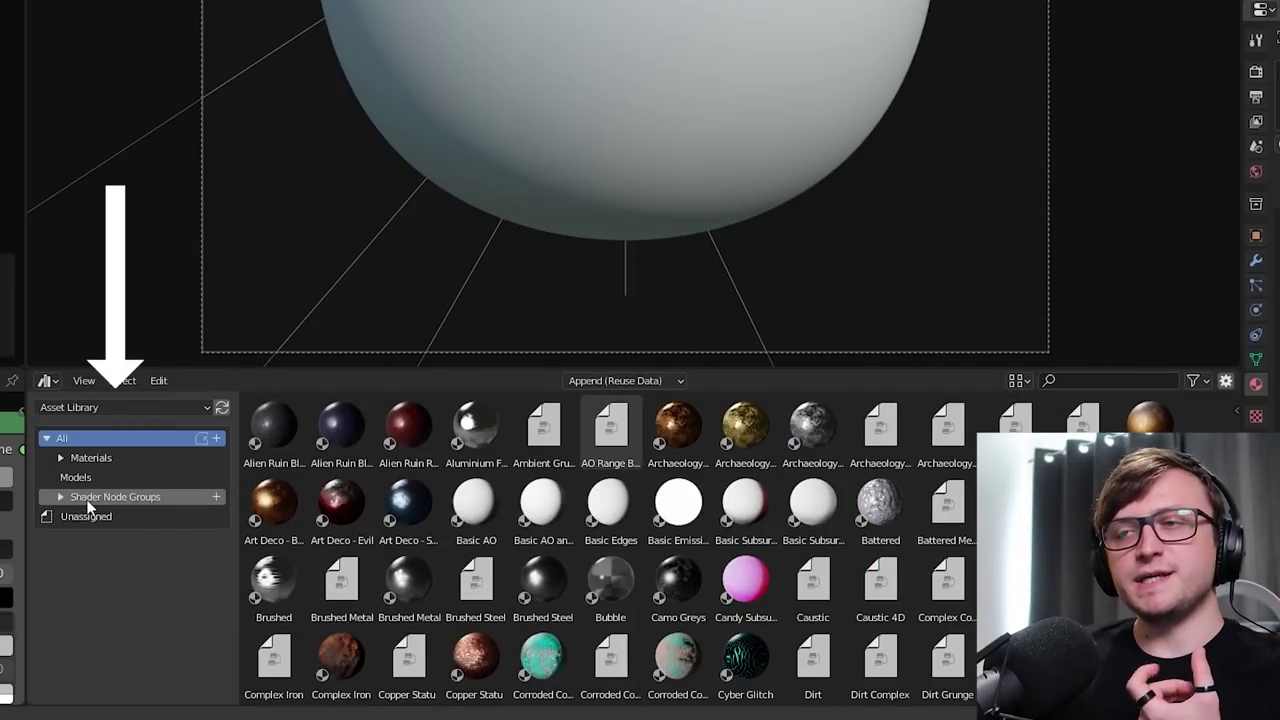
left_click(150, 408)
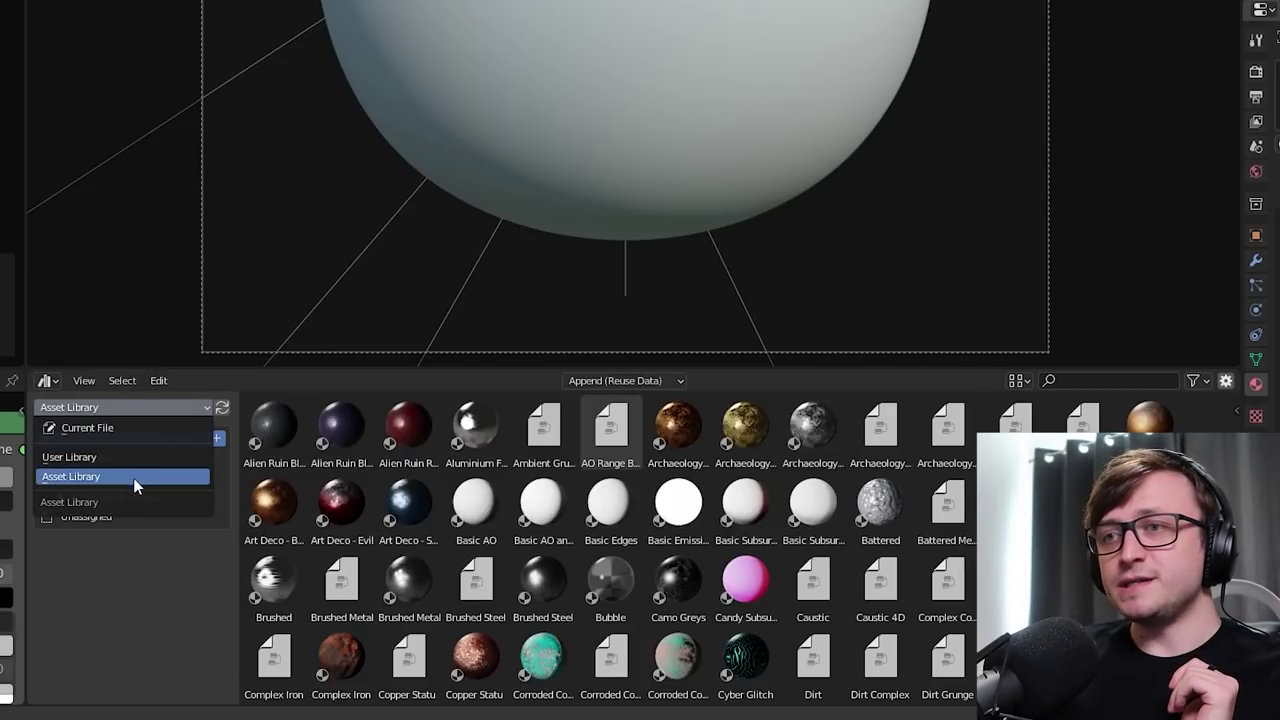
left_click(84, 478)
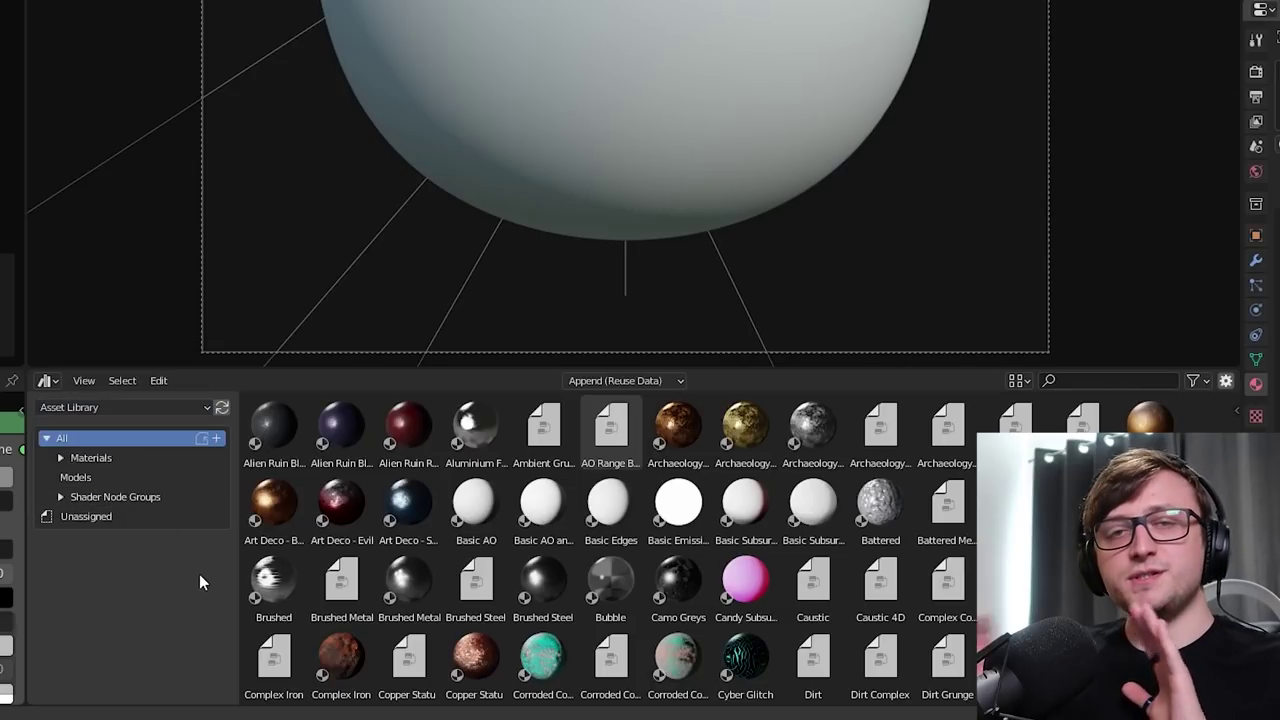
Expand the Materials catalog and look through the materials it contains.
left_click(108, 460)
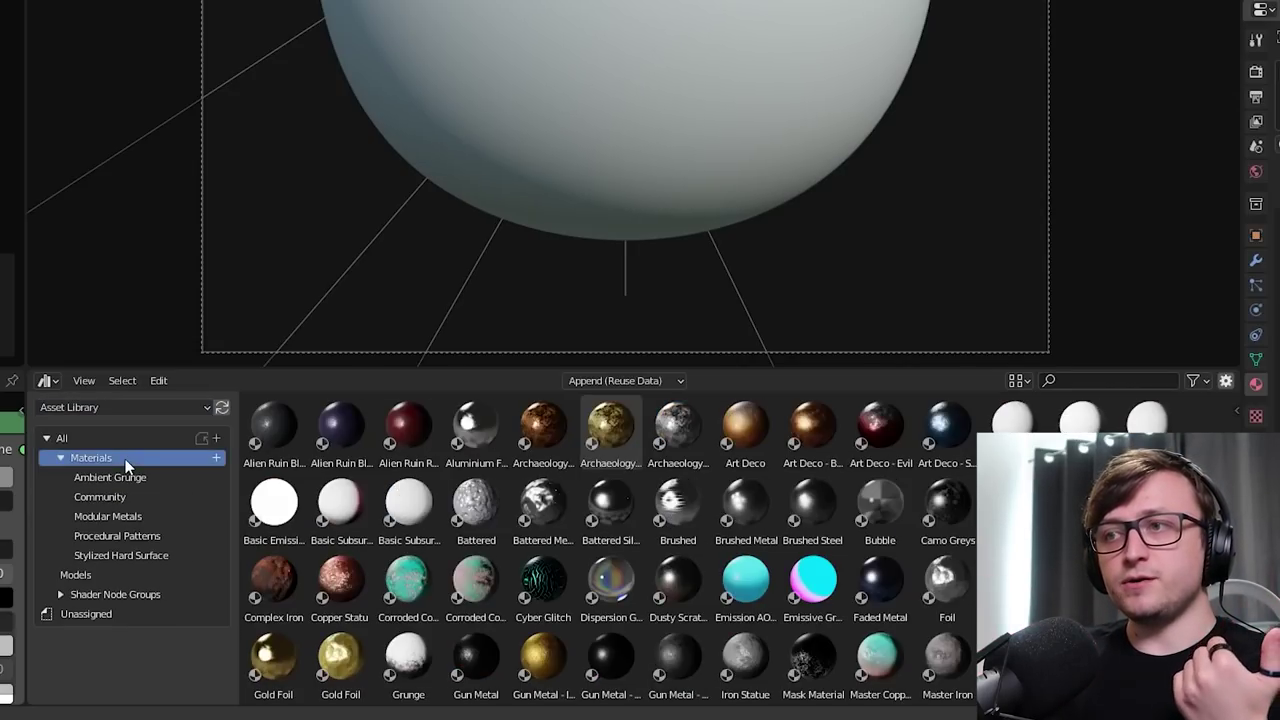
scroll(790, 560, "down", 3)
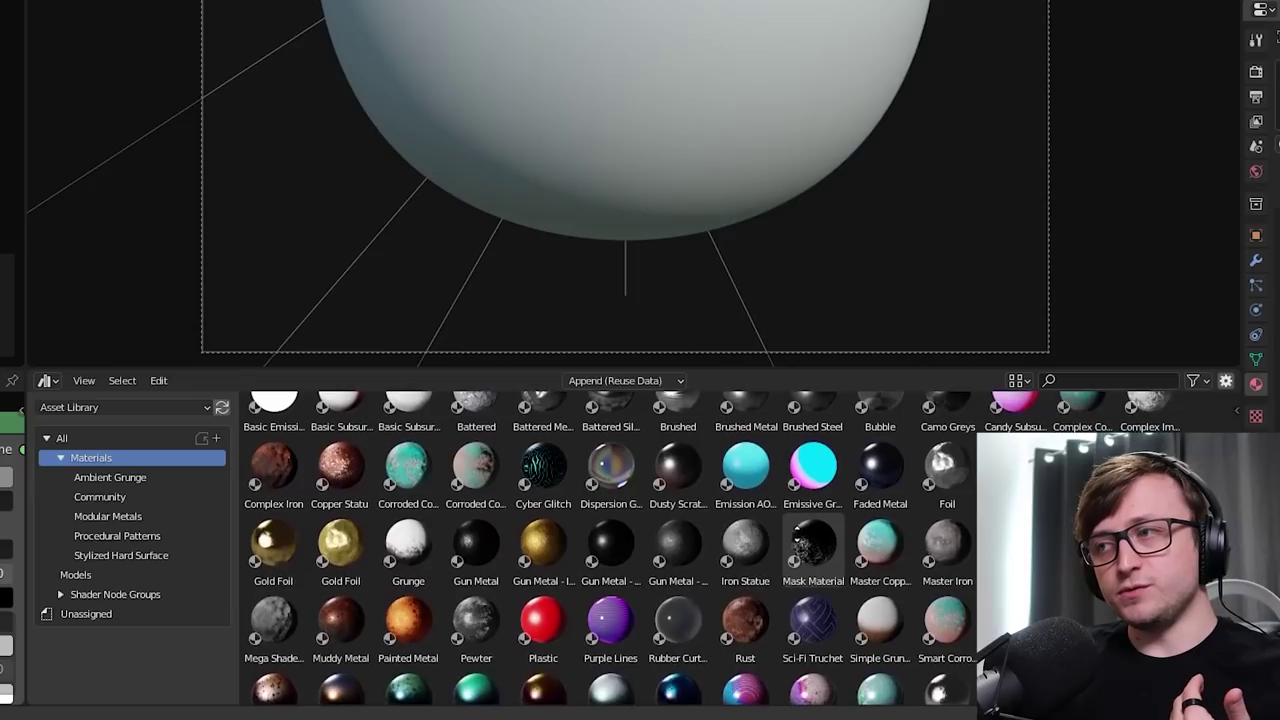
scroll(612, 410, "down", 2)
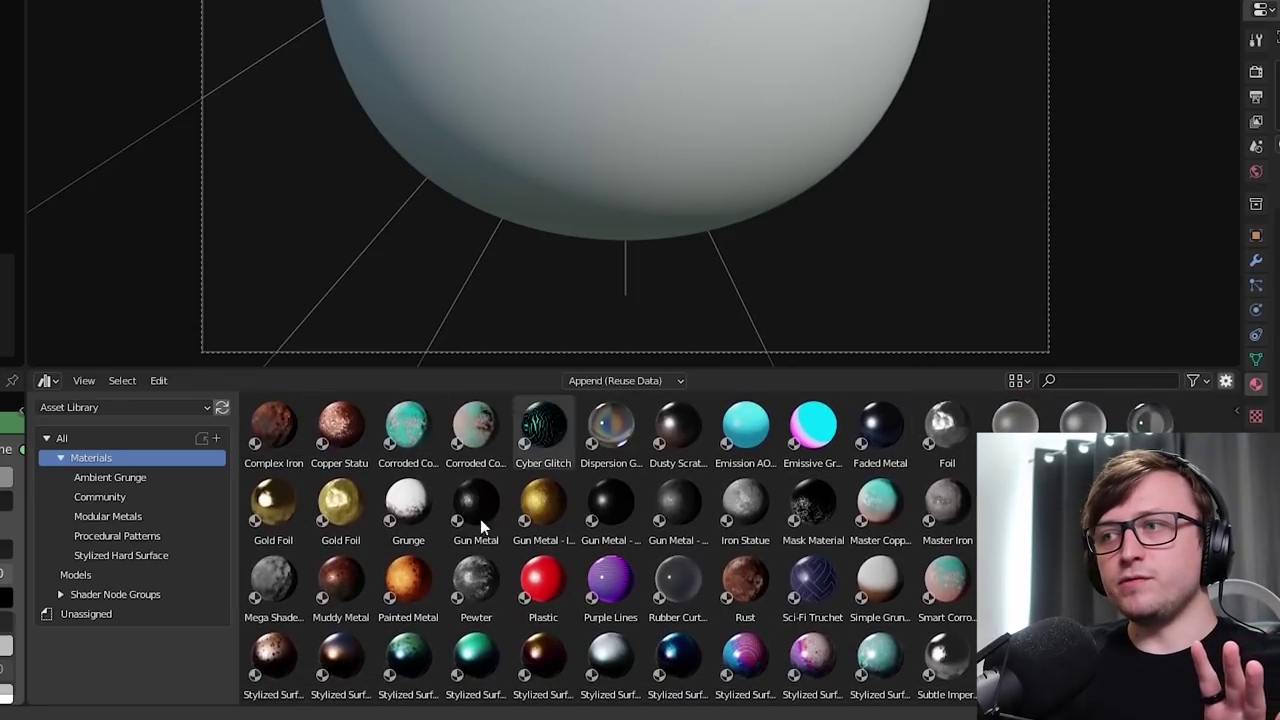
scroll(612, 408, "up", 4)
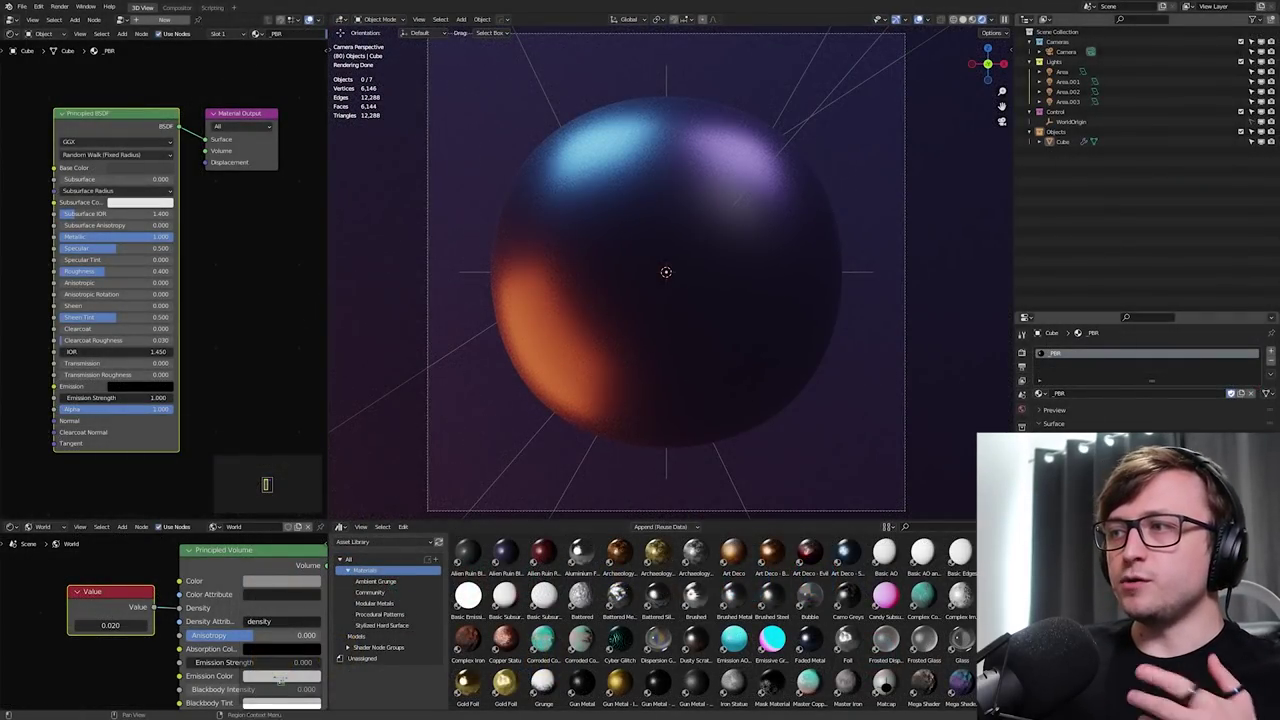
Try Complex Copper on the sphere, view the Ambient Grunge catalog, and try Gold Foil from the Community catalog.
left_click_drag(752, 567, 691, 337)
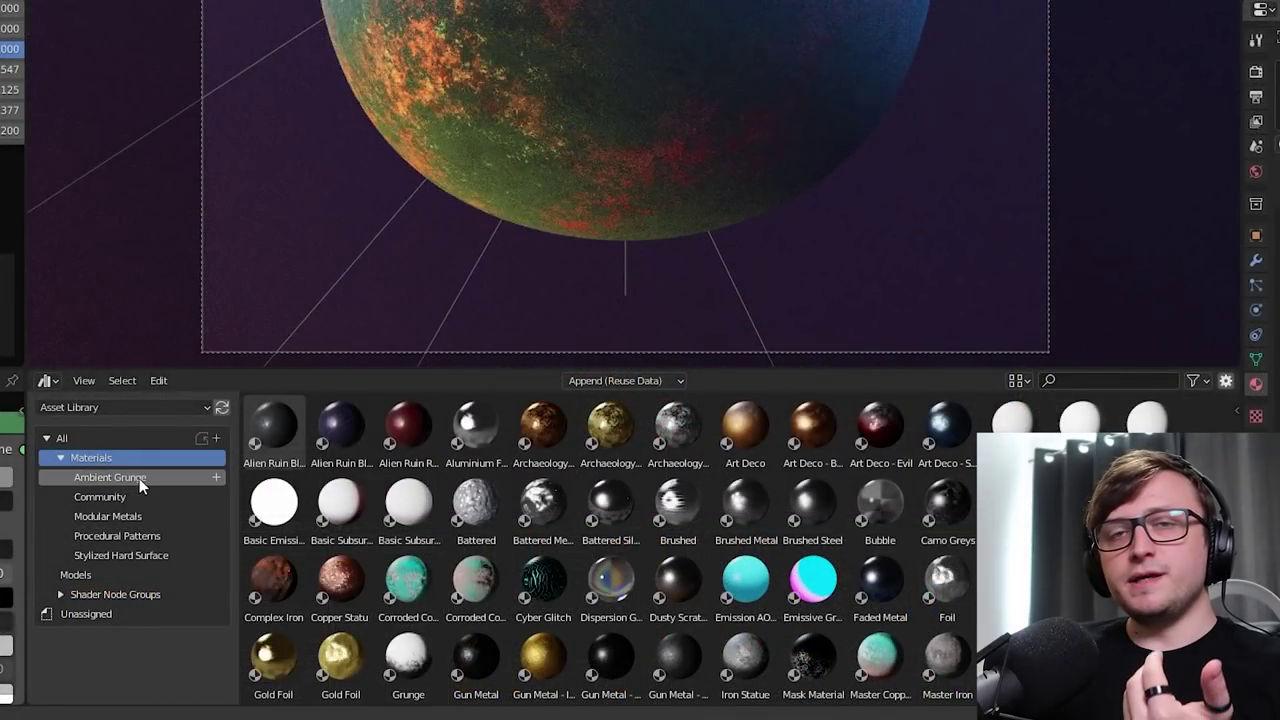
left_click(142, 480)
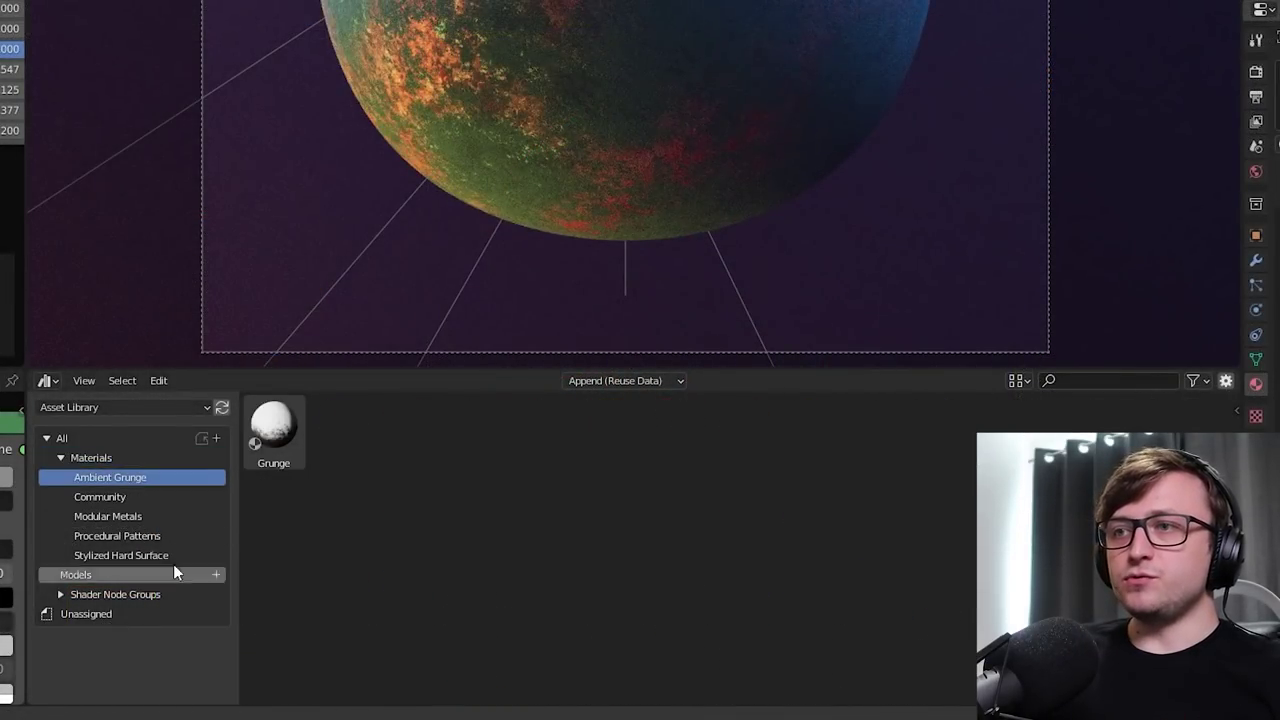
left_click(128, 498)
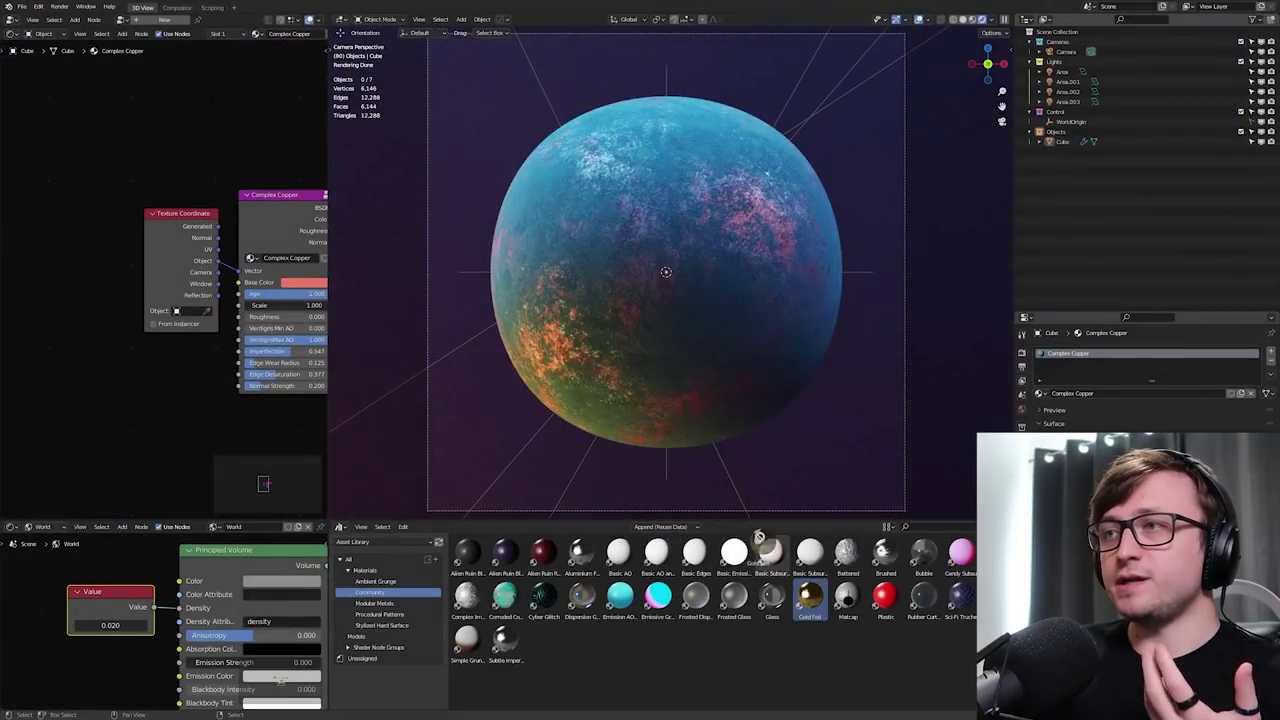
left_click_drag(880, 505, 534, 202)
Apply Purple Lines from the Procedural Patterns catalog to the sphere and display the Stylized Hard Surface catalog.
left_click(385, 603)
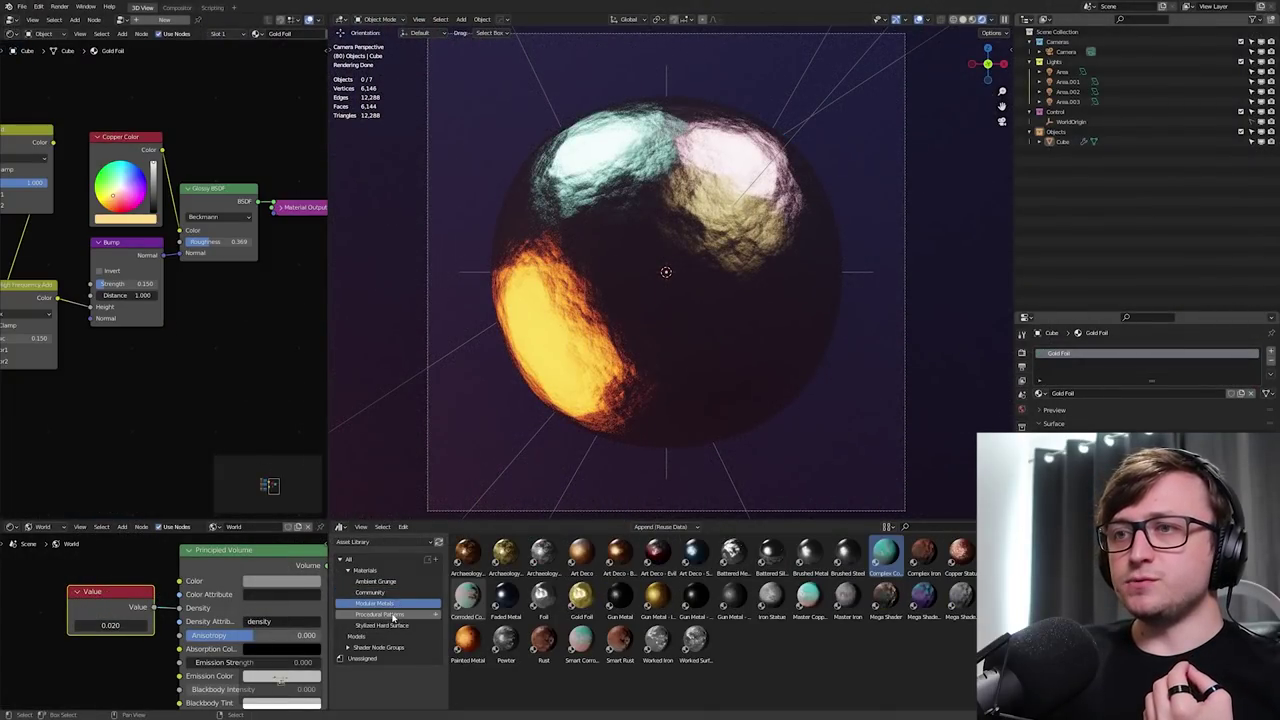
left_click(394, 614)
left_click_drag(619, 555, 654, 310)
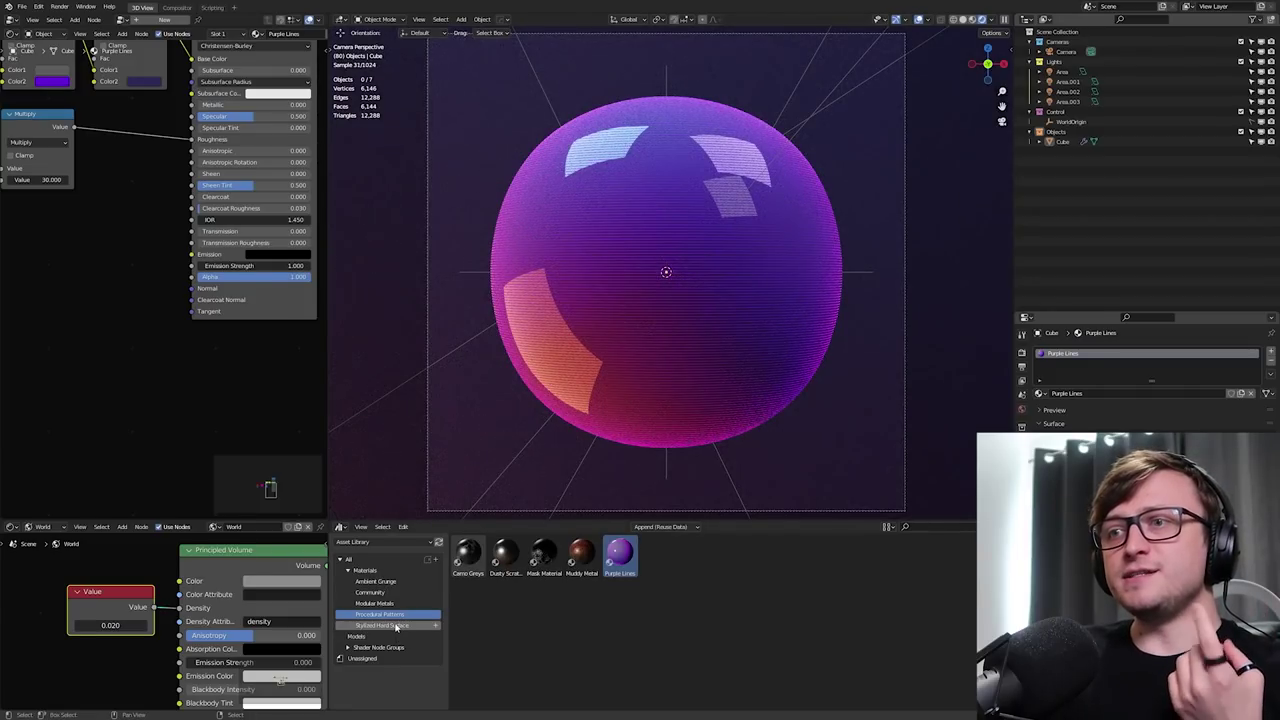
left_click(395, 626)
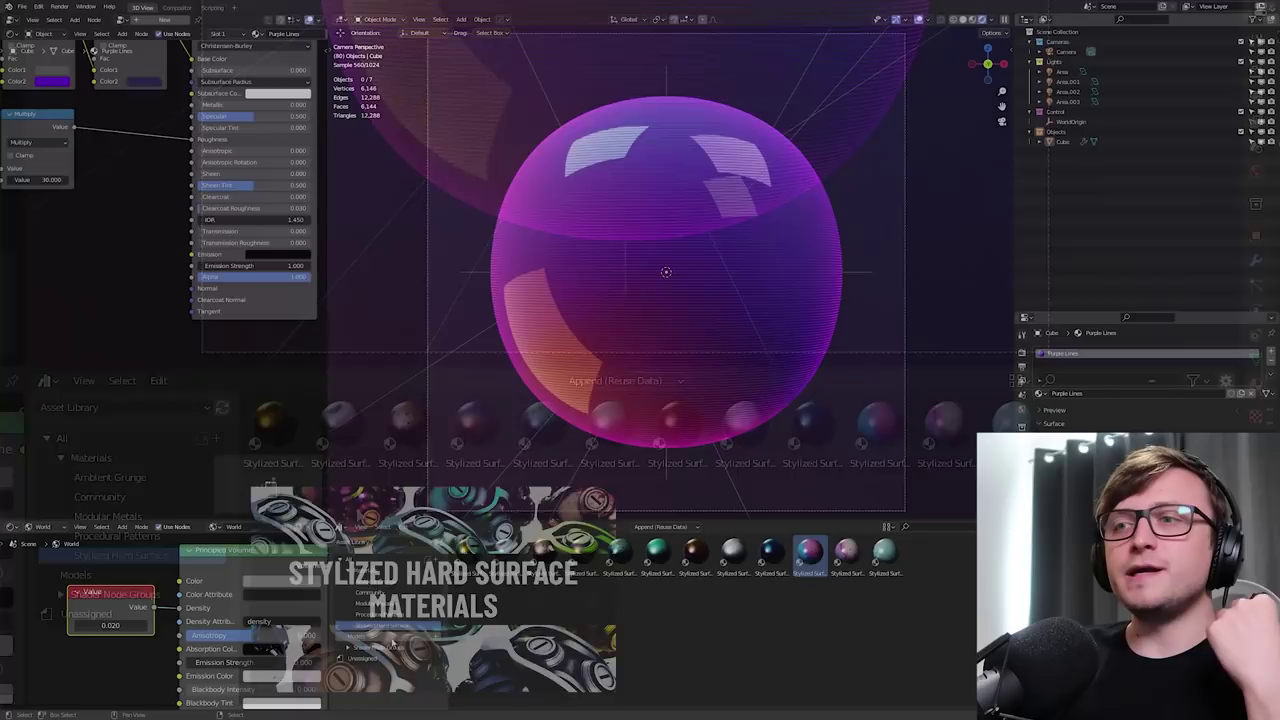
Add the Material Blob model from the Models catalog to the scene in front of the sphere.
left_click(130, 575)
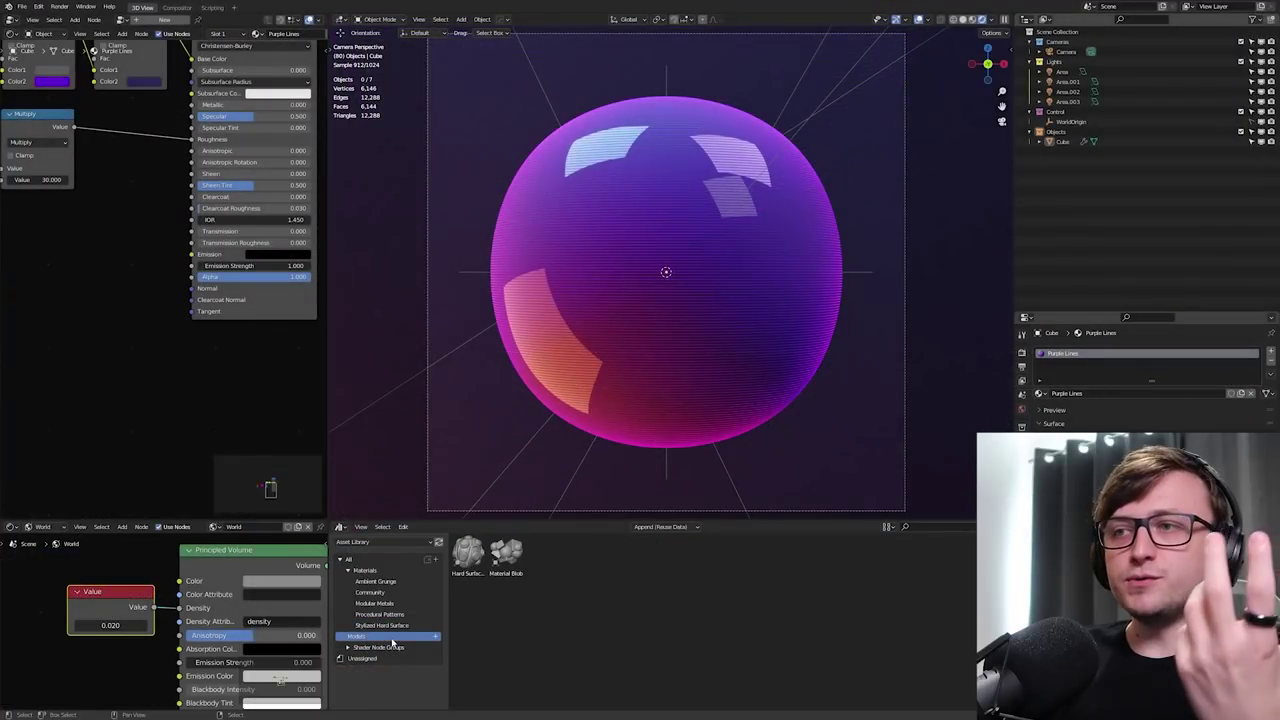
left_click_drag(506, 556, 631, 380)
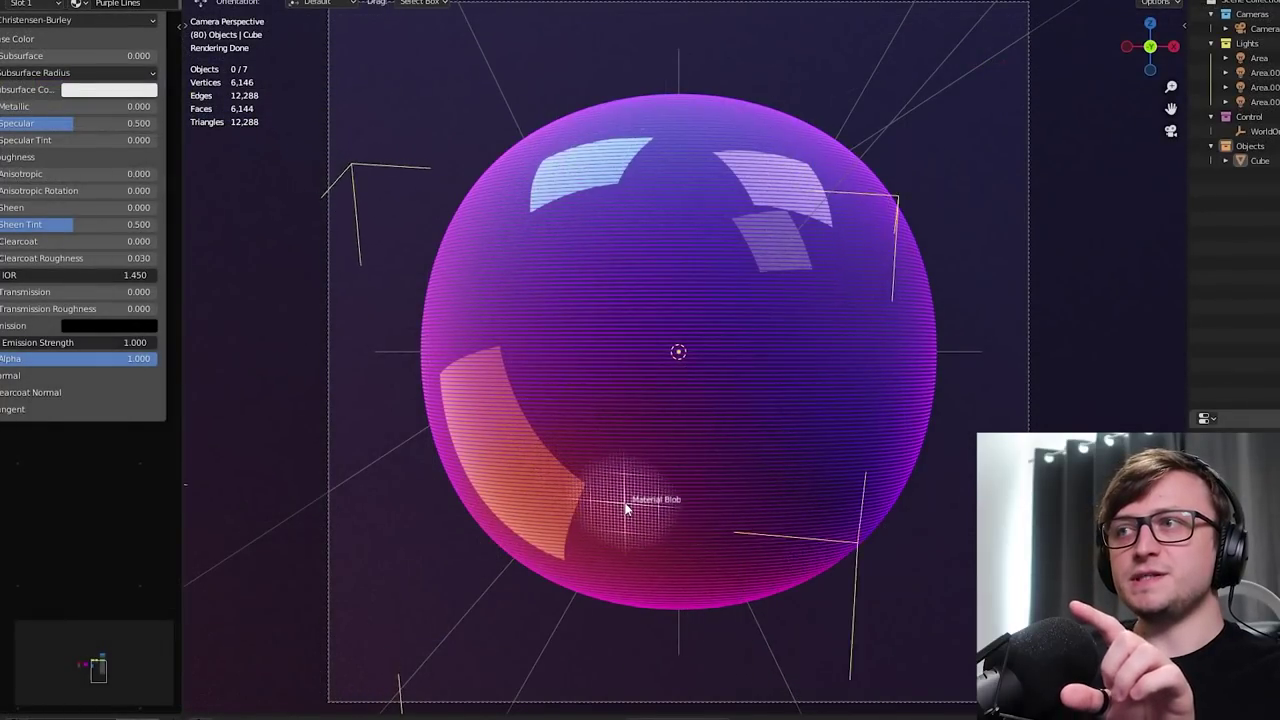
left_click_drag(626, 510, 491, 287)
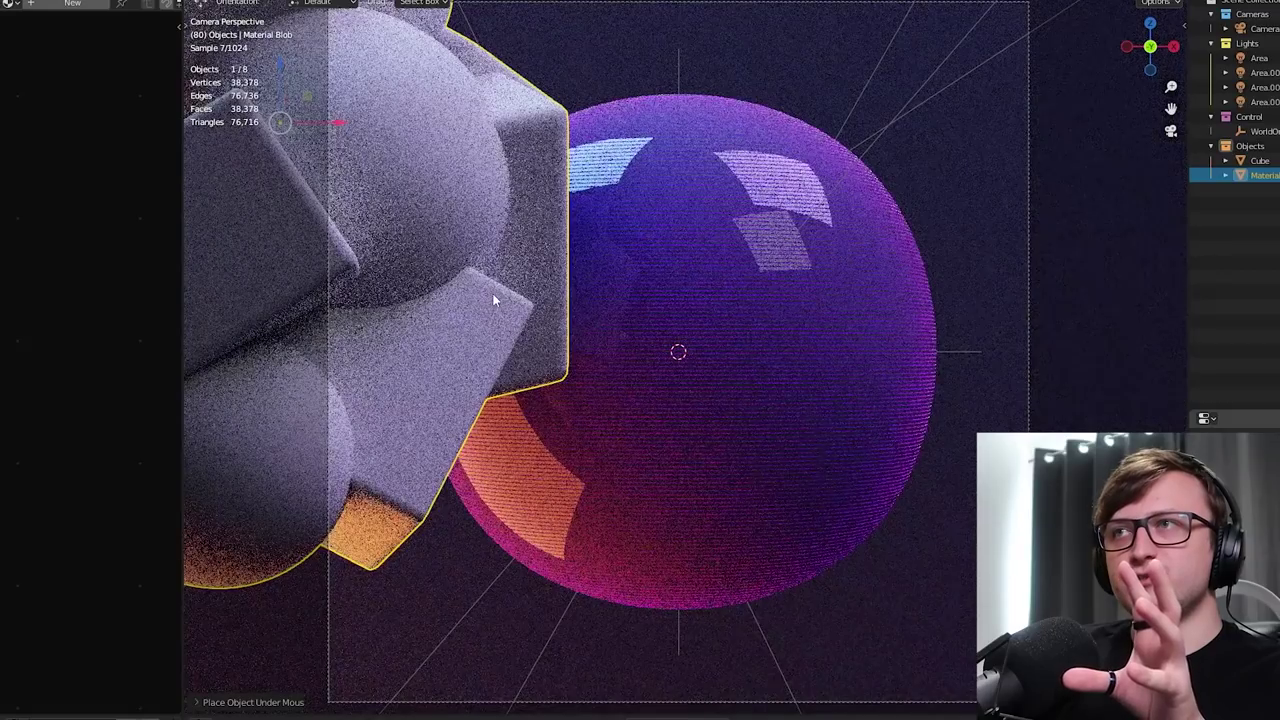
Move, scale down and freely rotate the Material Blob so it sits centred in front of the purple sphere.
key("g")
left_click(894, 331)
key("s")
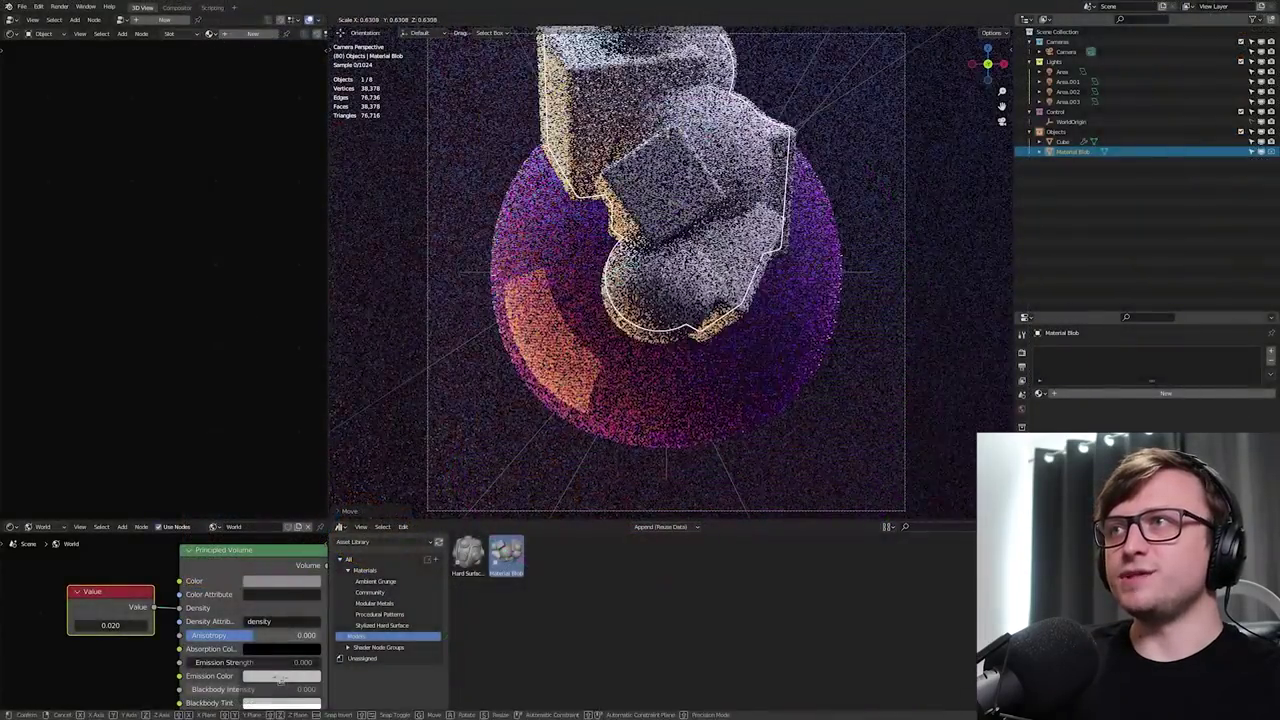
left_click(806, 258)
key("r")
key("r")
left_click(691, 217)
key("g")
left_click(668, 298)
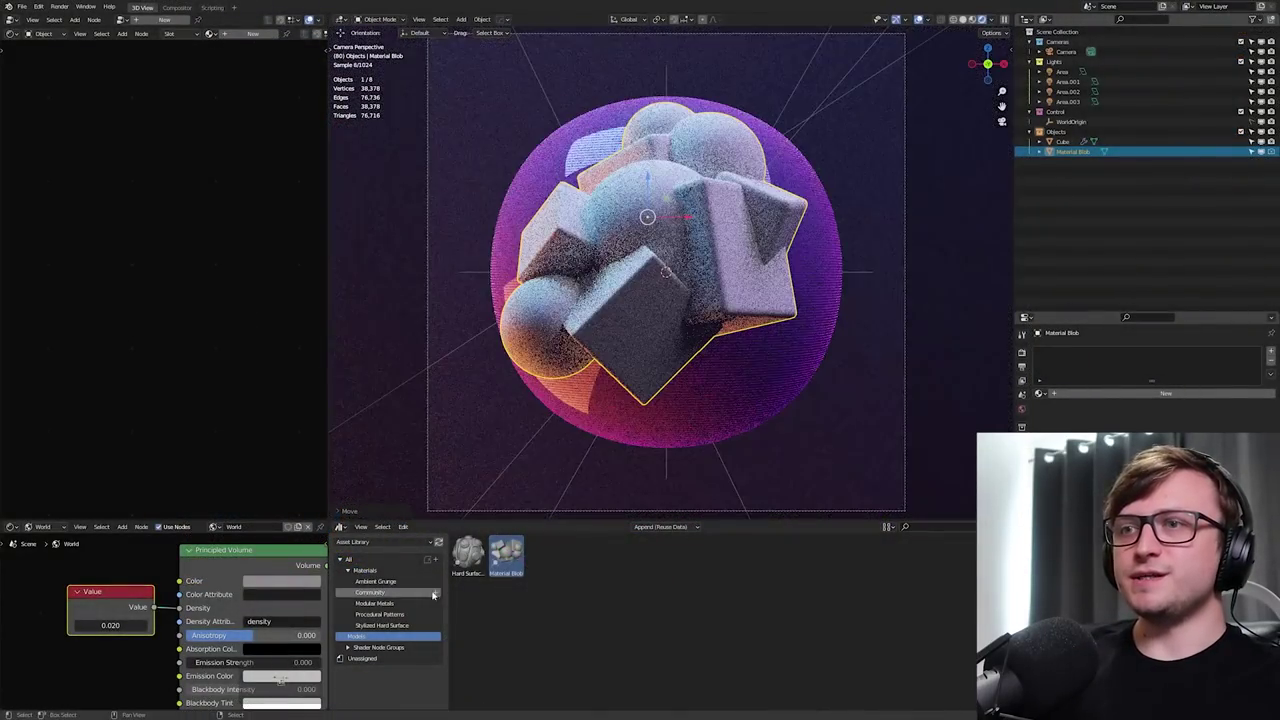
Apply the Mega Shader - Regal material from the Modular Metals catalog to the Material Blob and try a free rotation.
left_click(396, 605)
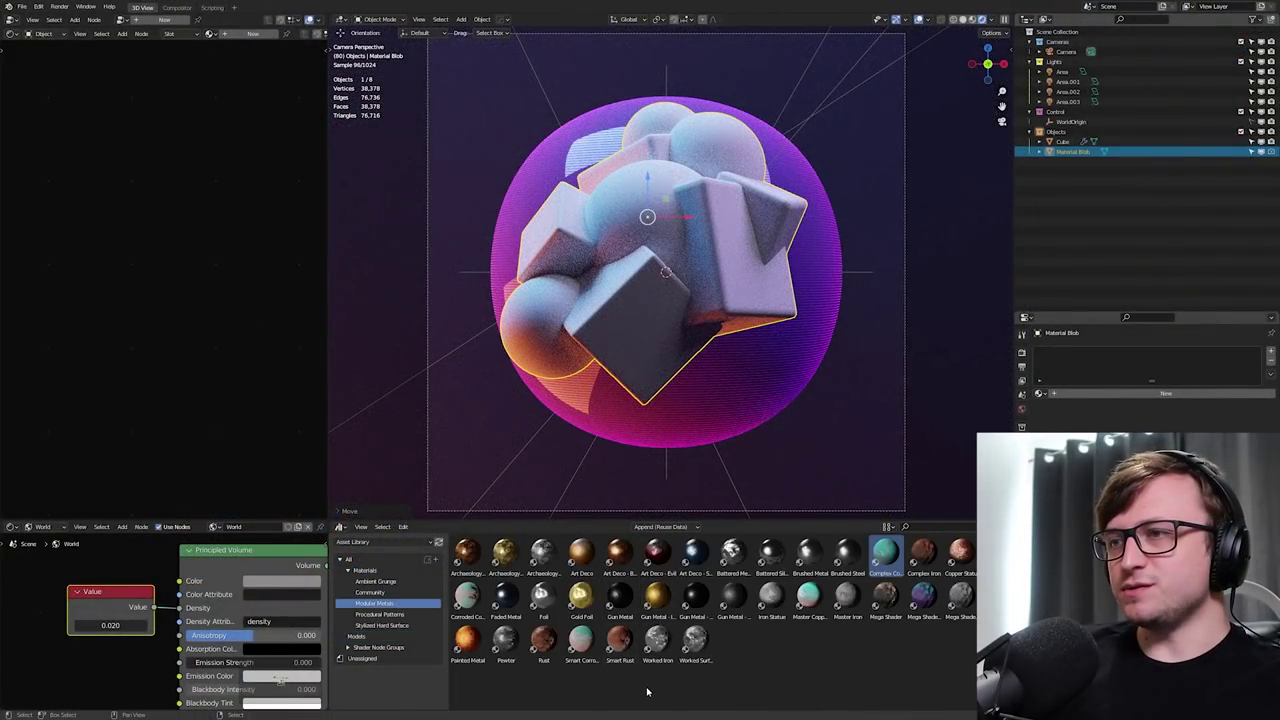
left_click_drag(921, 600, 638, 279)
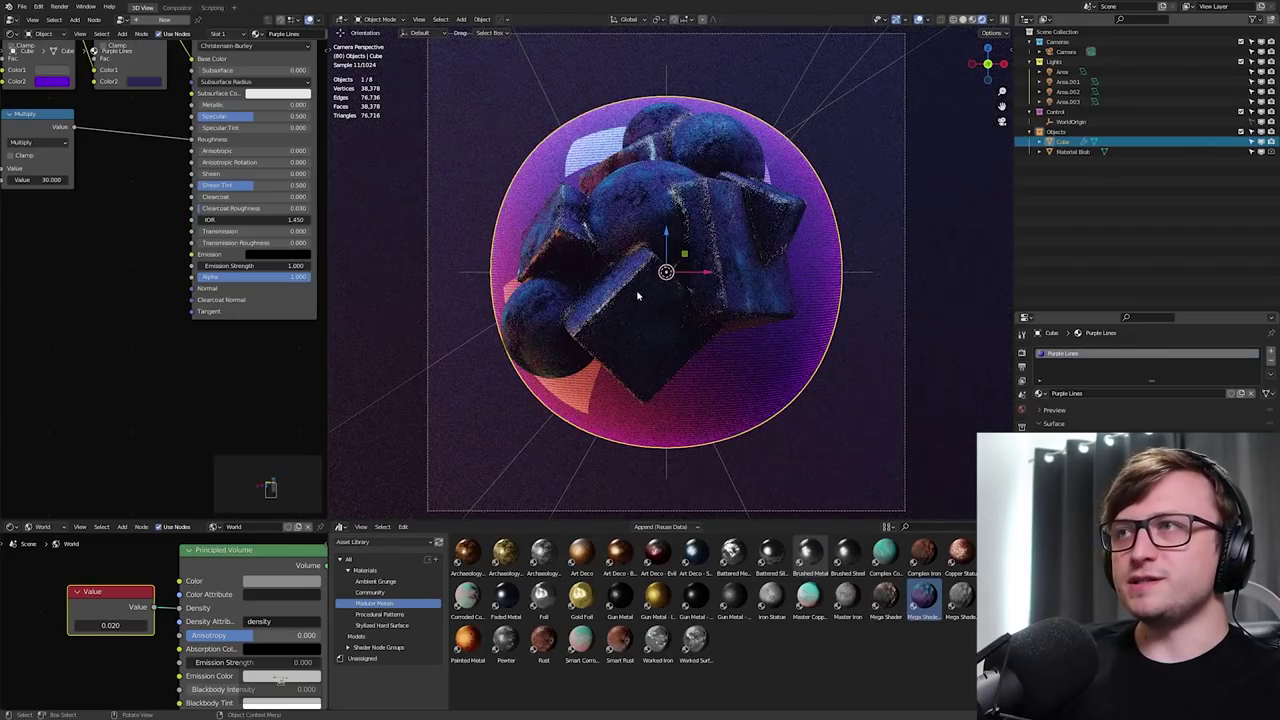
key("r")
key("r")
left_click(640, 316)
Set the Mega Shader's Iron Age to 0.143, inspect the surface up close, and delete the Material Blob.
left_click_drag(252, 278, 205, 278)
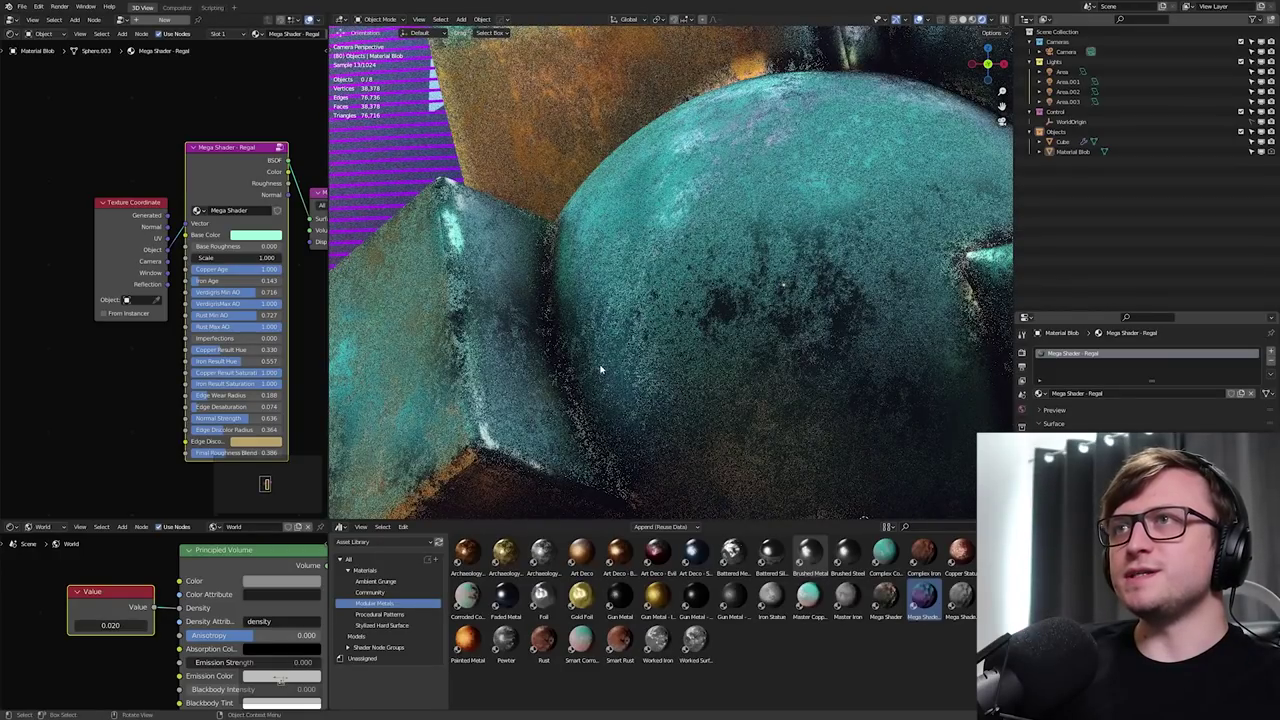
scroll(603, 369, "down", 7)
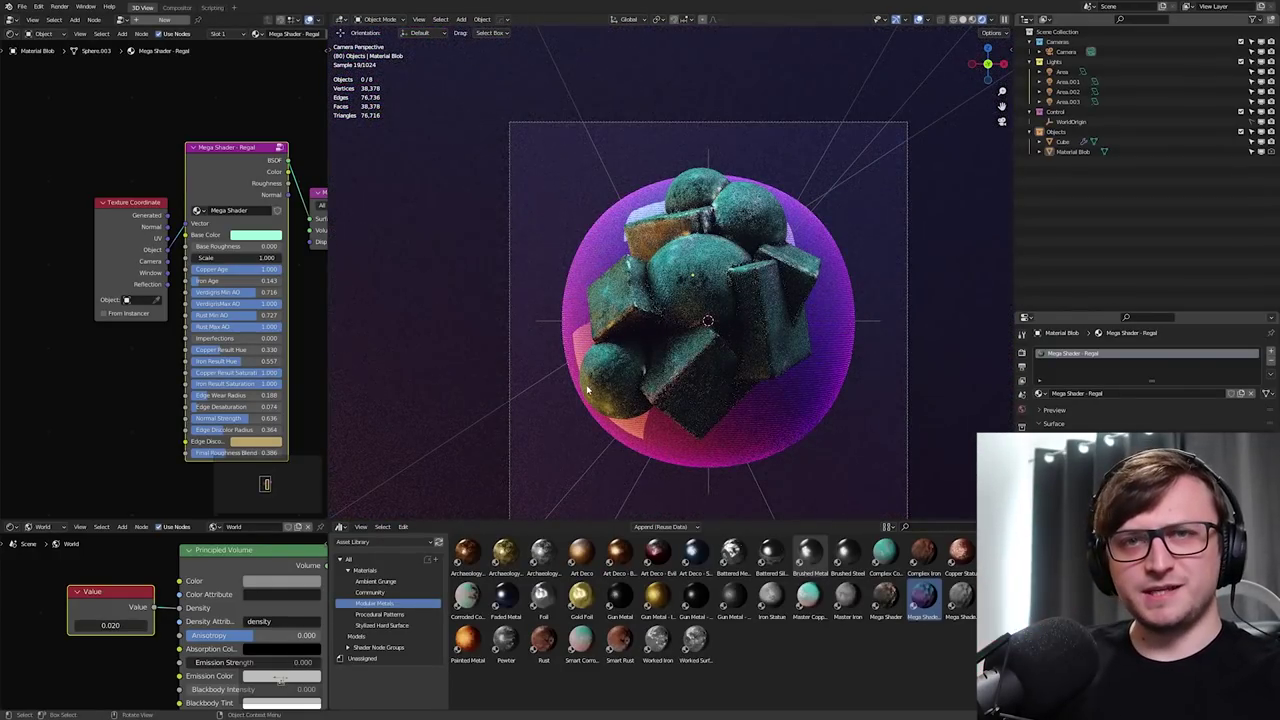
scroll(663, 346, "up", 1)
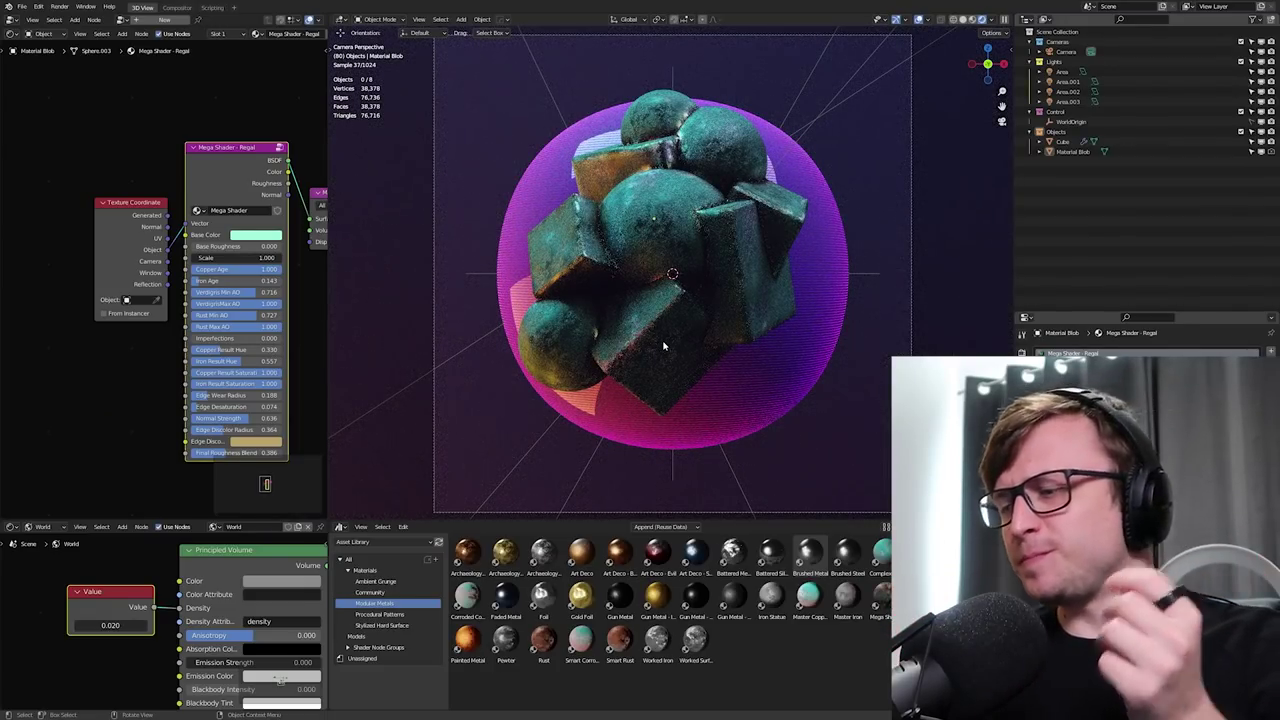
key("Delete")
Show the asset library folders in the File Paths preferences and select Asset Library in the asset browser.
left_click(38, 7)
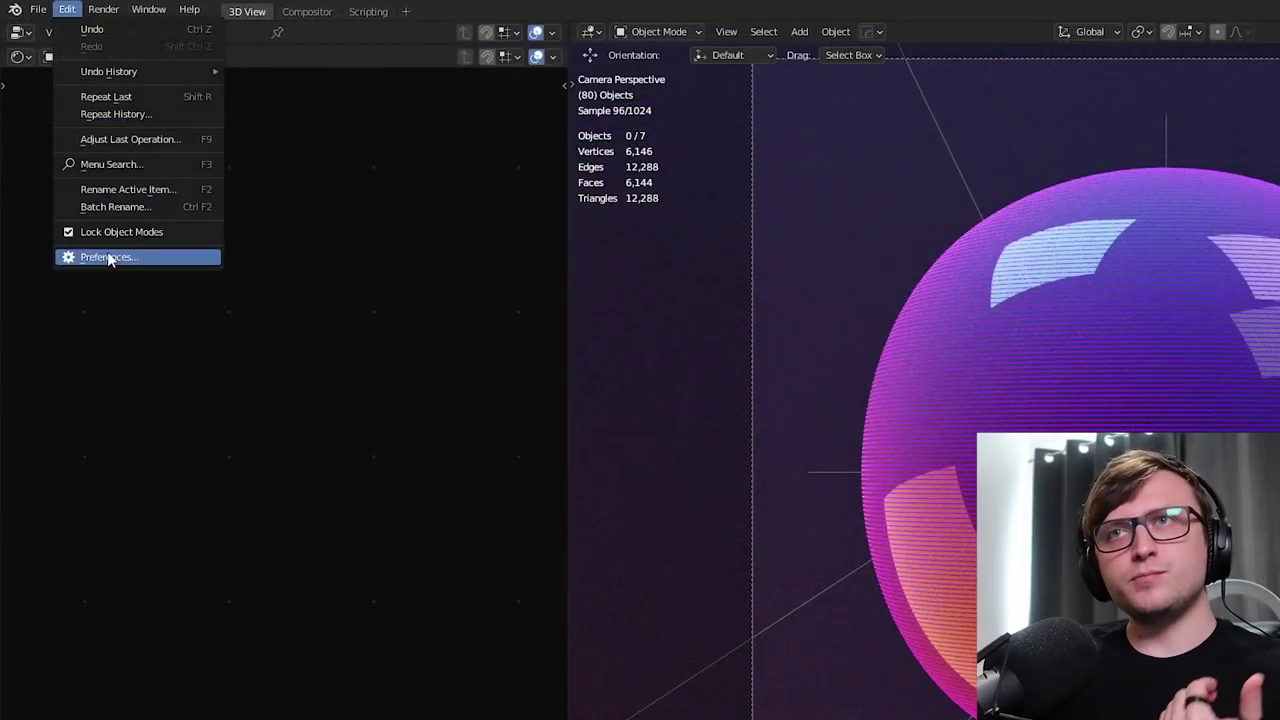
left_click(62, 149)
left_click(89, 333)
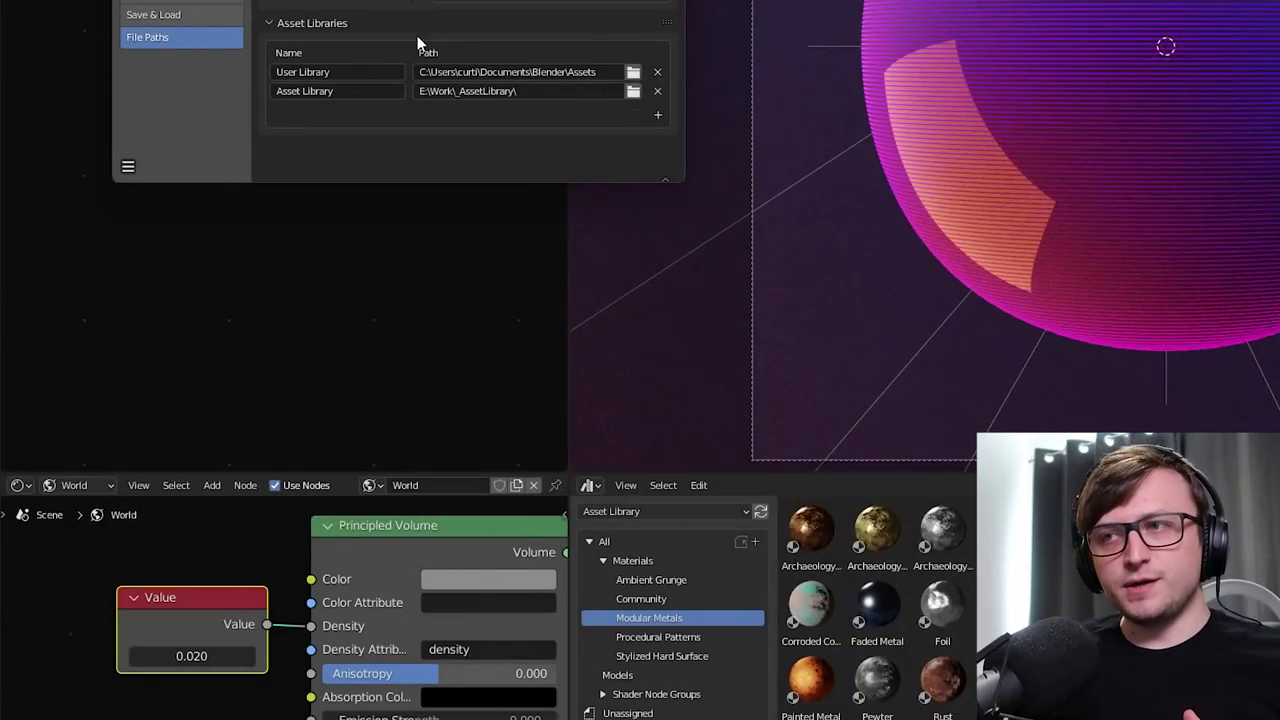
left_click(682, 510)
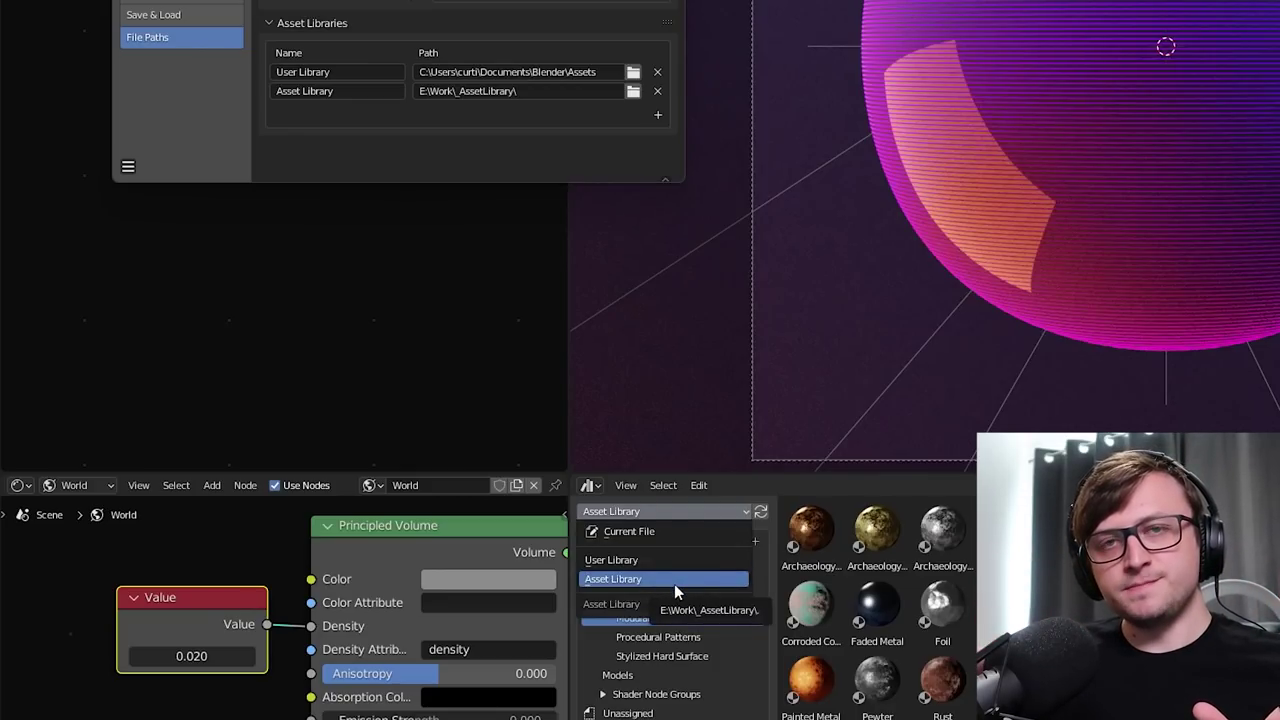
left_click(674, 584)
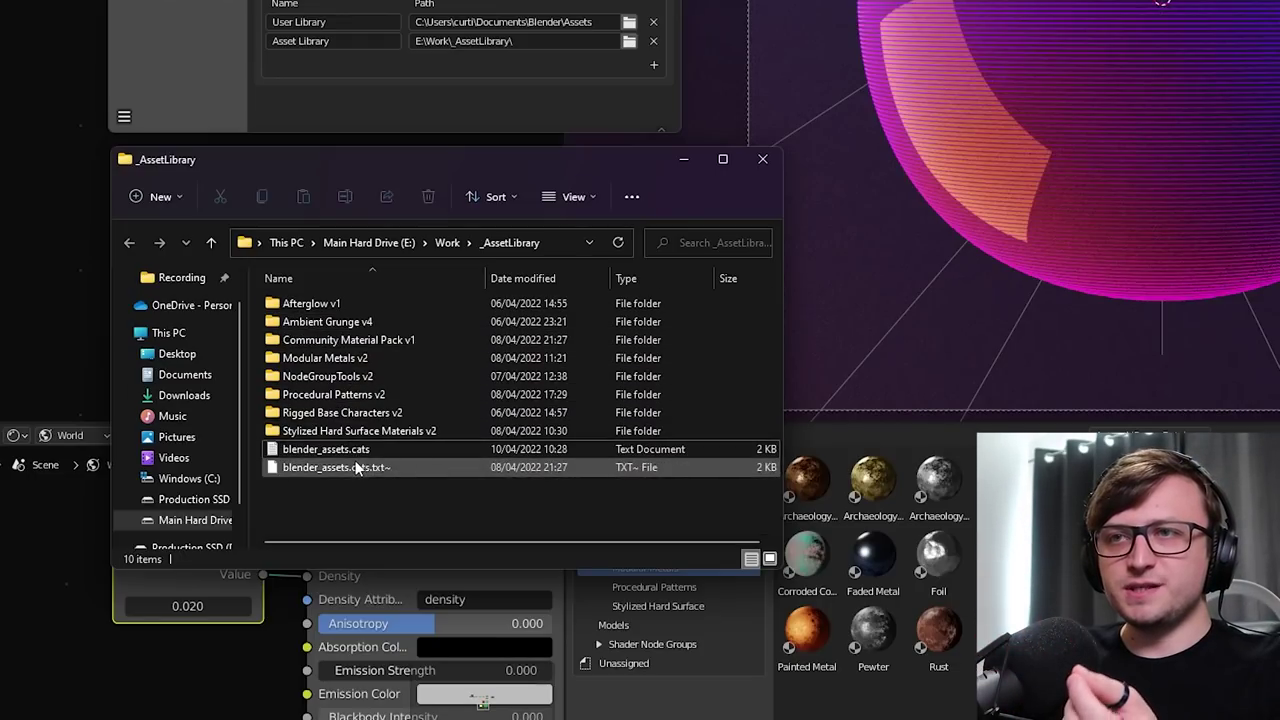
Look inside the Modular Metals v2 folder in File Explorer, select ModularMetals_v2, and return to the _AssetLibrary folder.
double_click(342, 359)
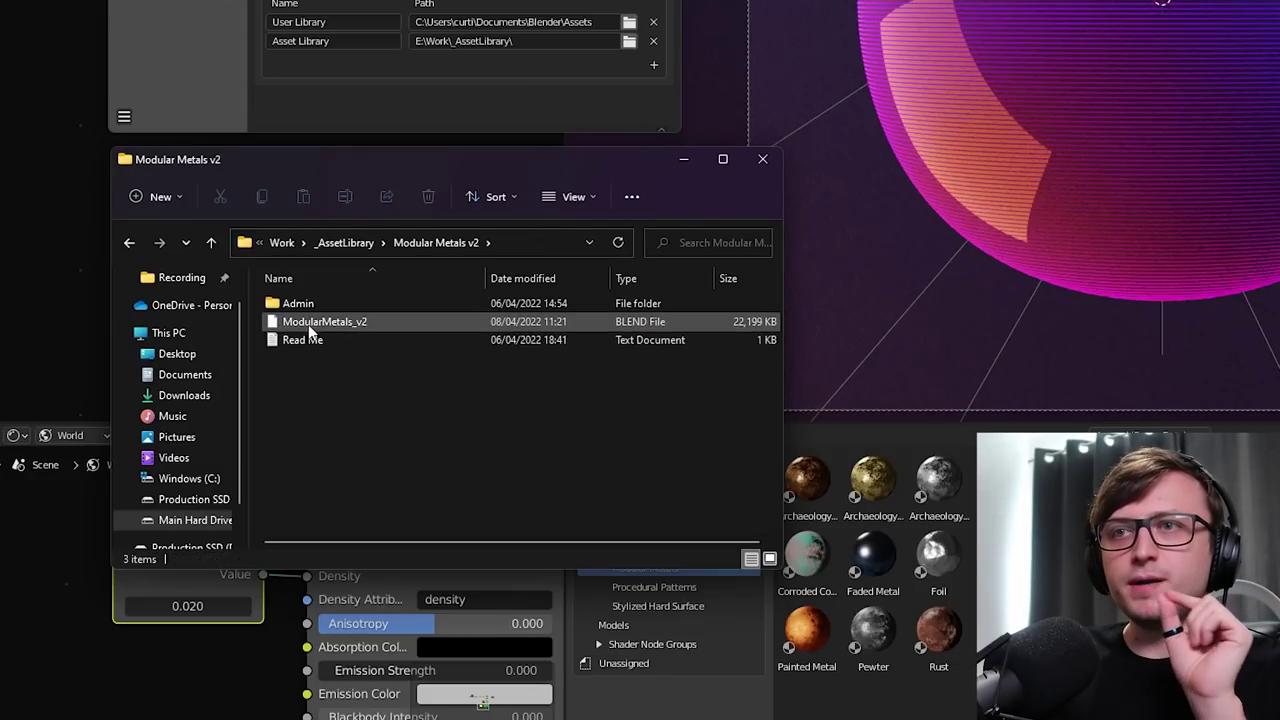
left_click(367, 322)
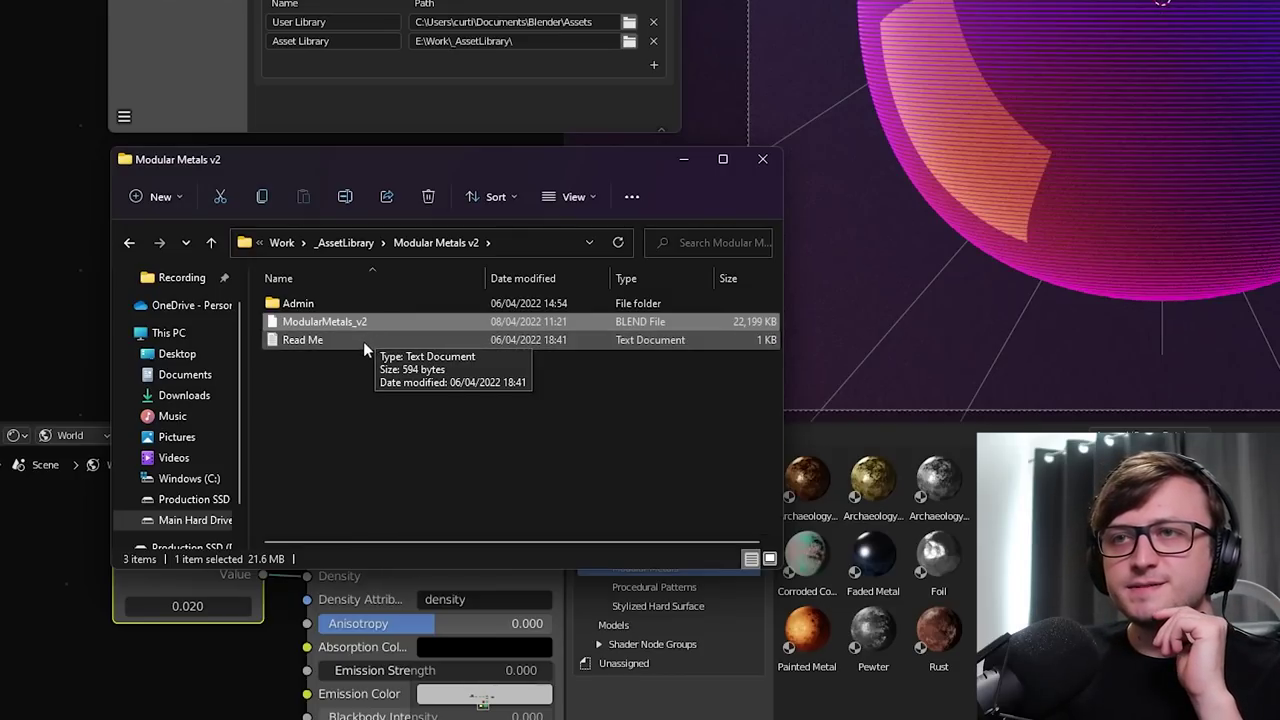
key("alt+Left")
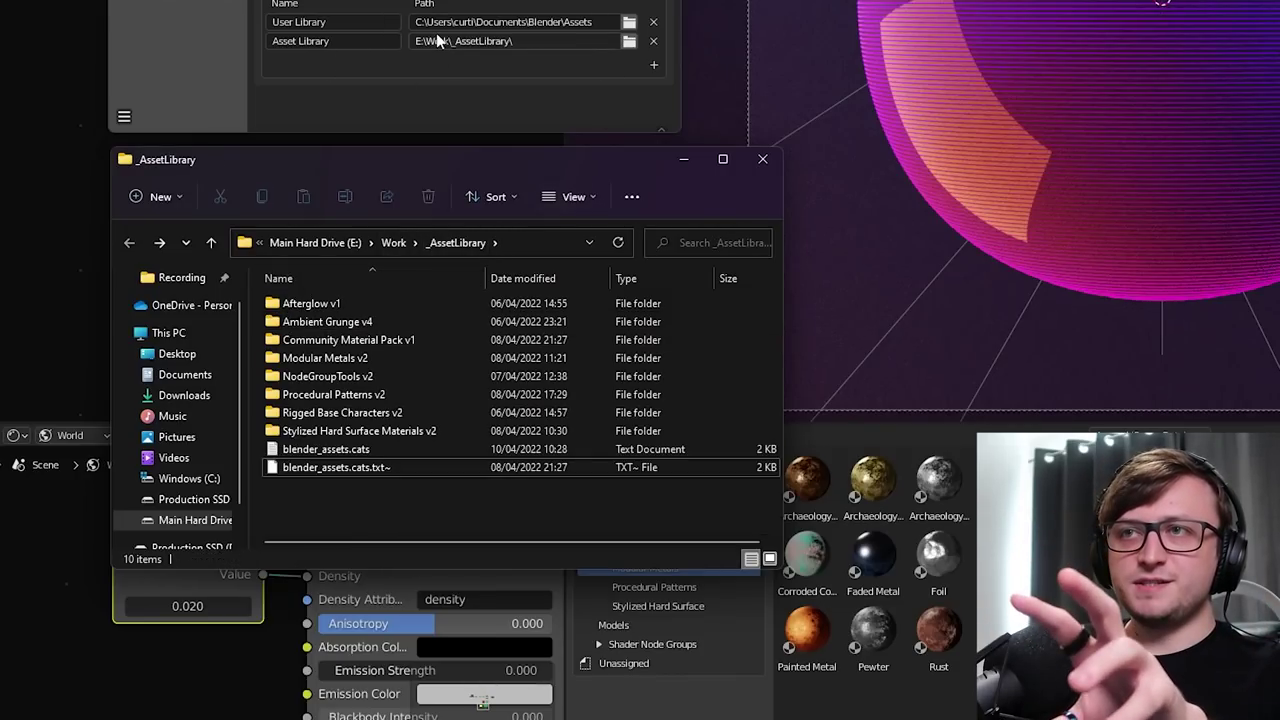
Switch back to Blender, select Asset Library as the source, and open the blend file containing the Aluminium Foil material.
key("alt+Tab")
left_click(631, 463)
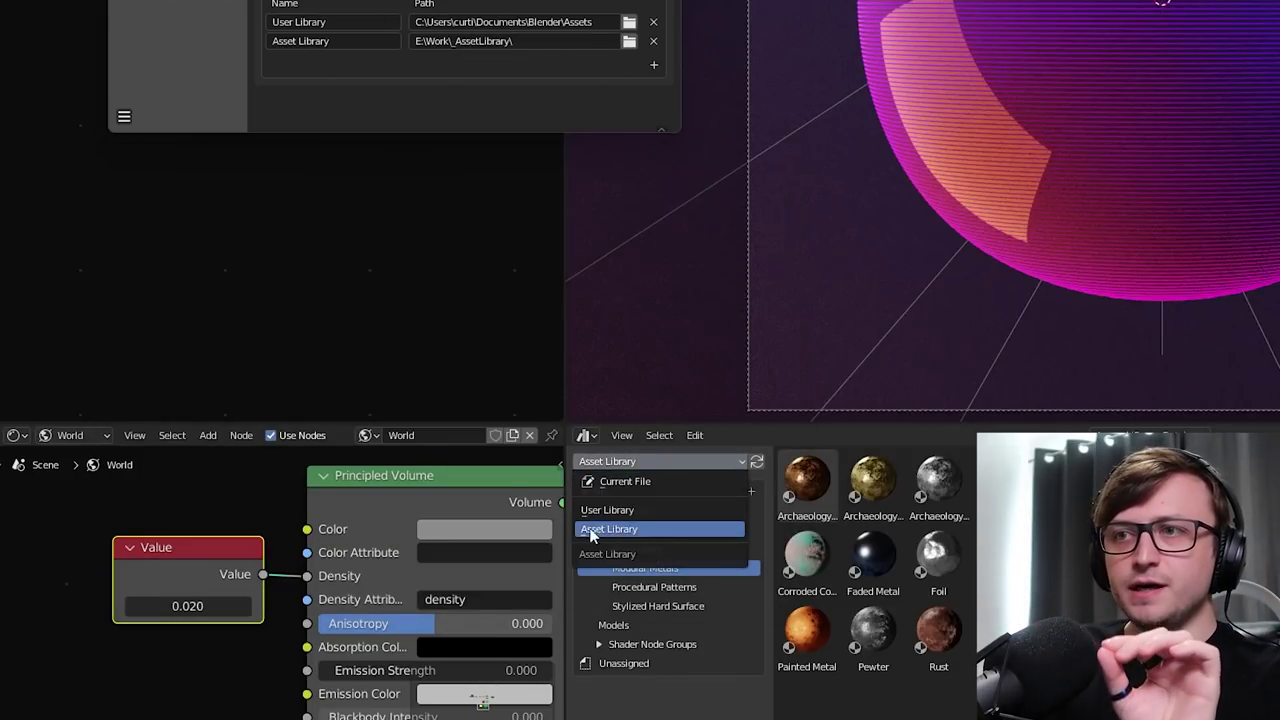
left_click(626, 530)
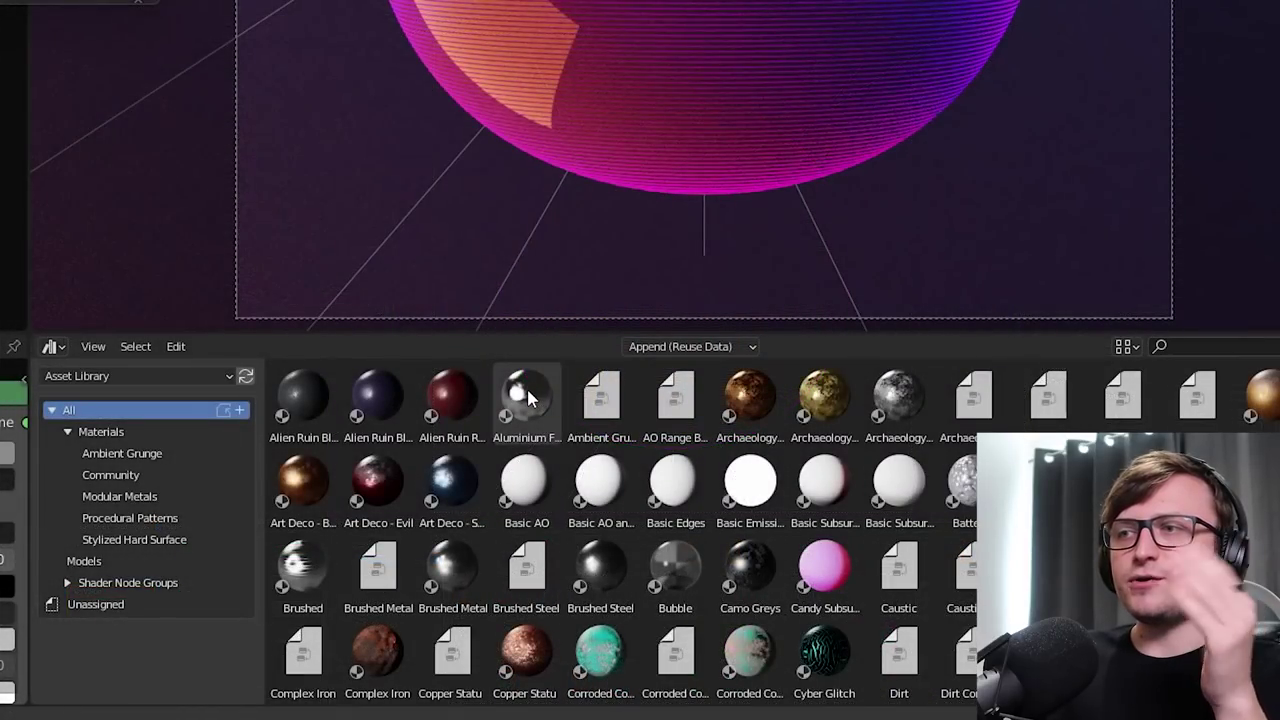
right_click(530, 398)
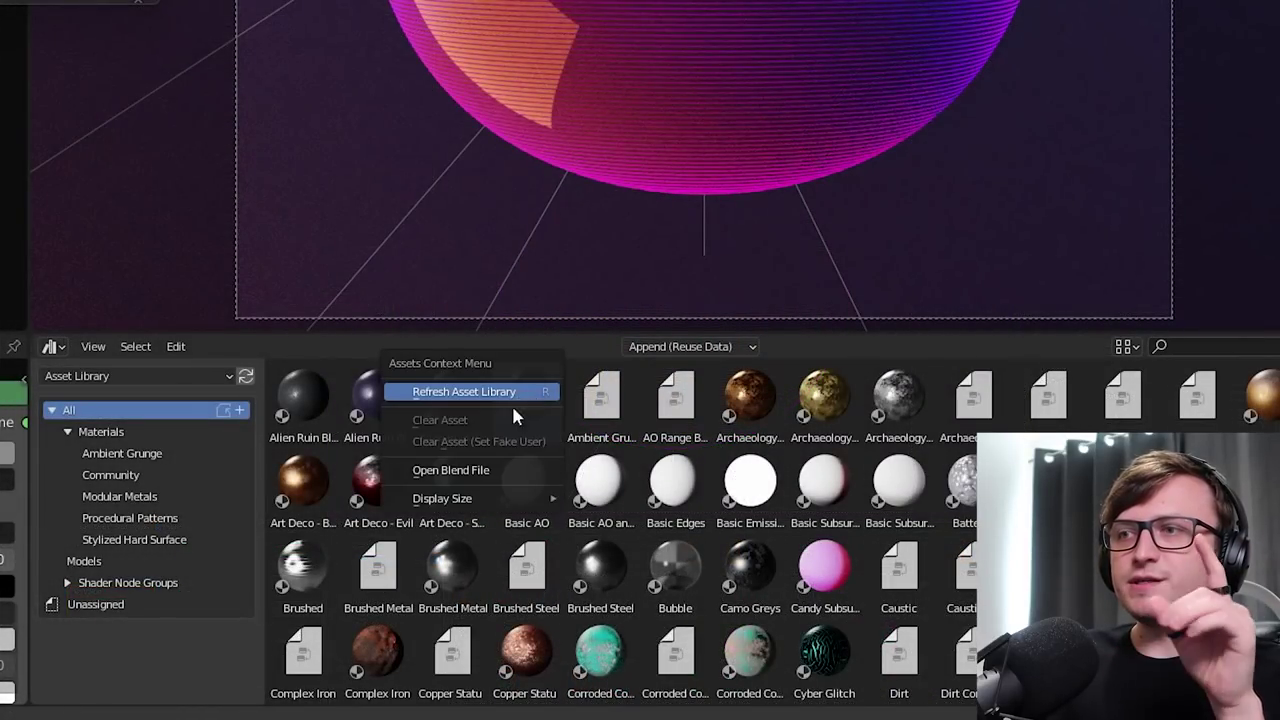
left_click(493, 476)
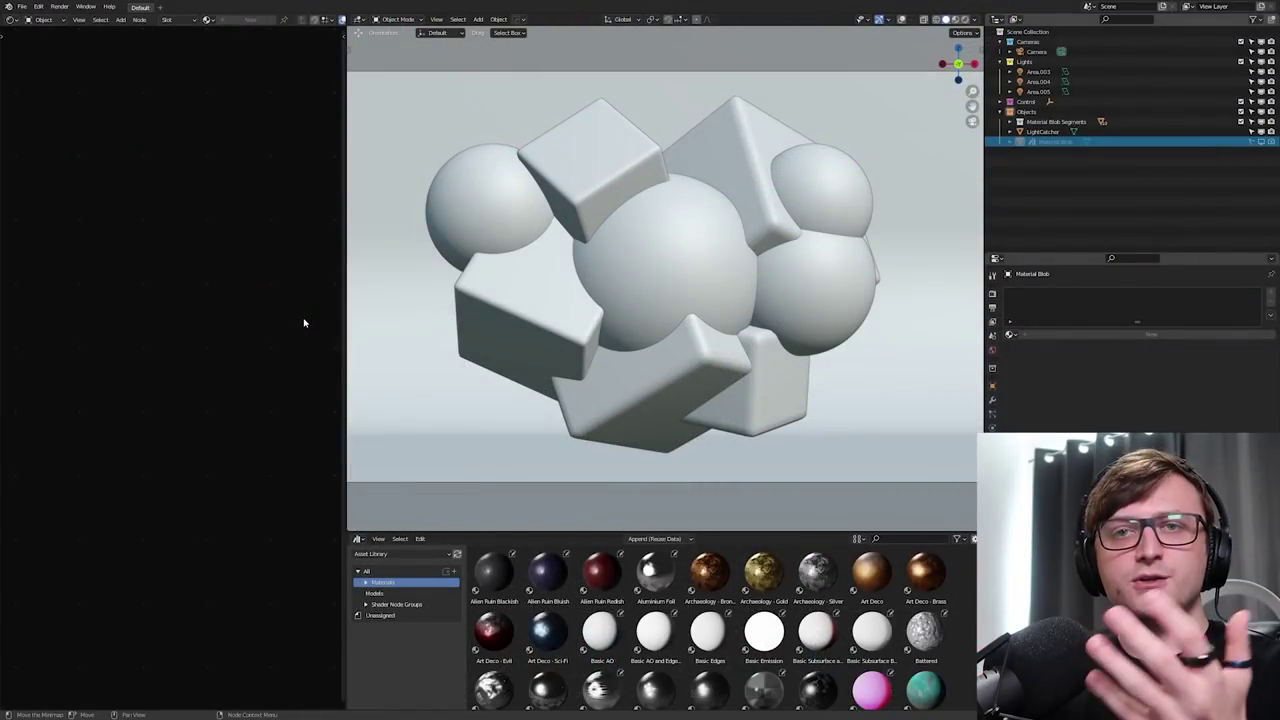
Switch the viewport to rendered shading, then select the black block and check the options of its Alien Ruin Blackish material slot.
left_click(637, 321)
key("z")
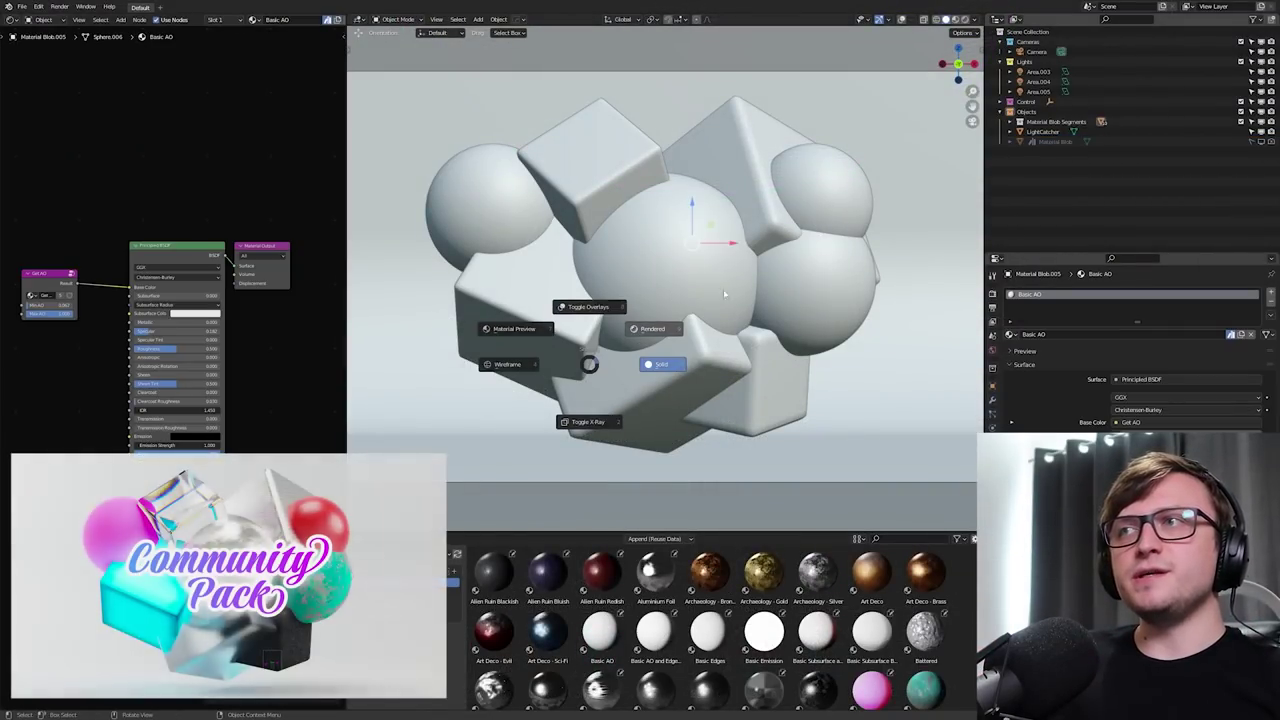
left_click(788, 258)
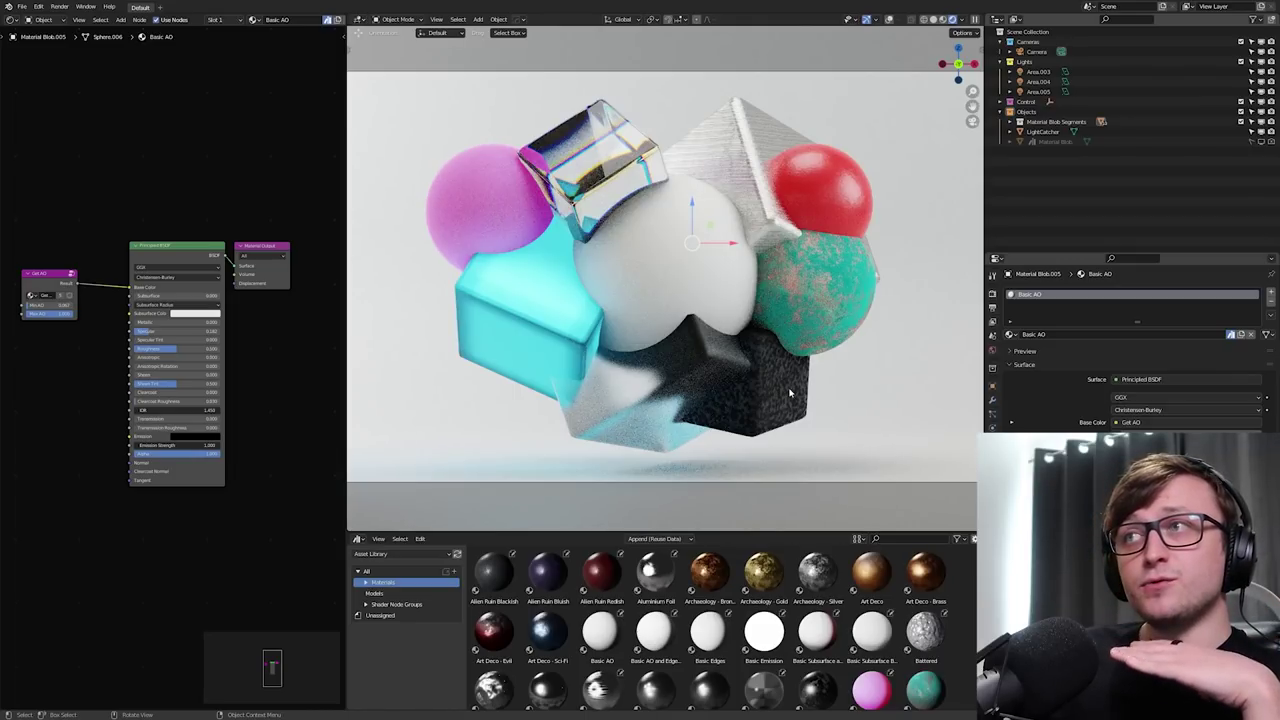
left_click(756, 389)
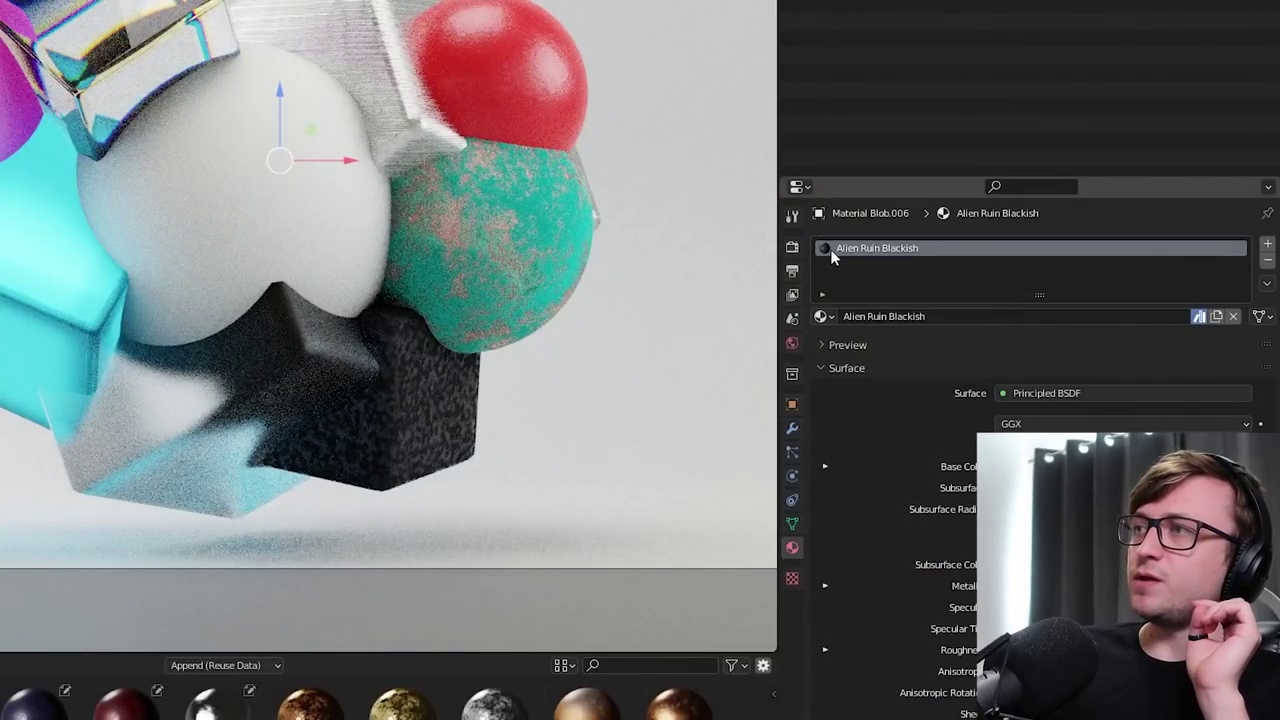
right_click(923, 247)
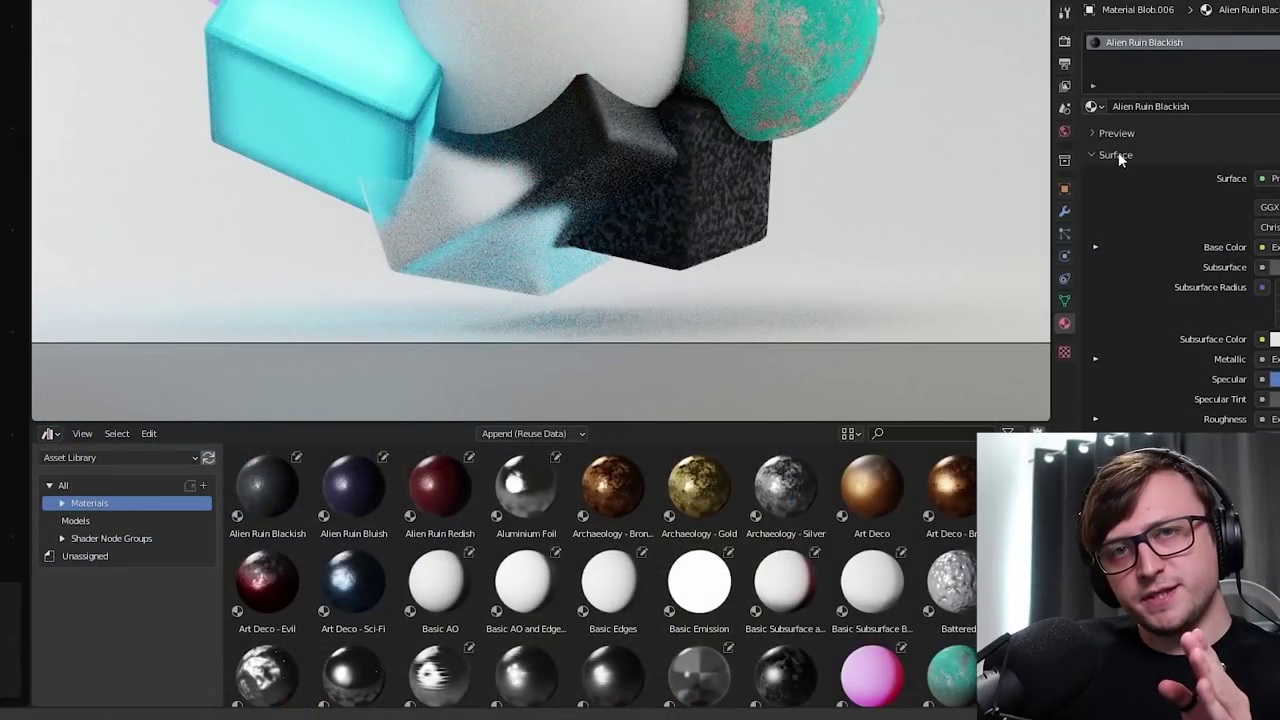
Browse the thumbnails of the material assets in the asset library and return to the start of the list.
scroll(629, 569, "down", 4)
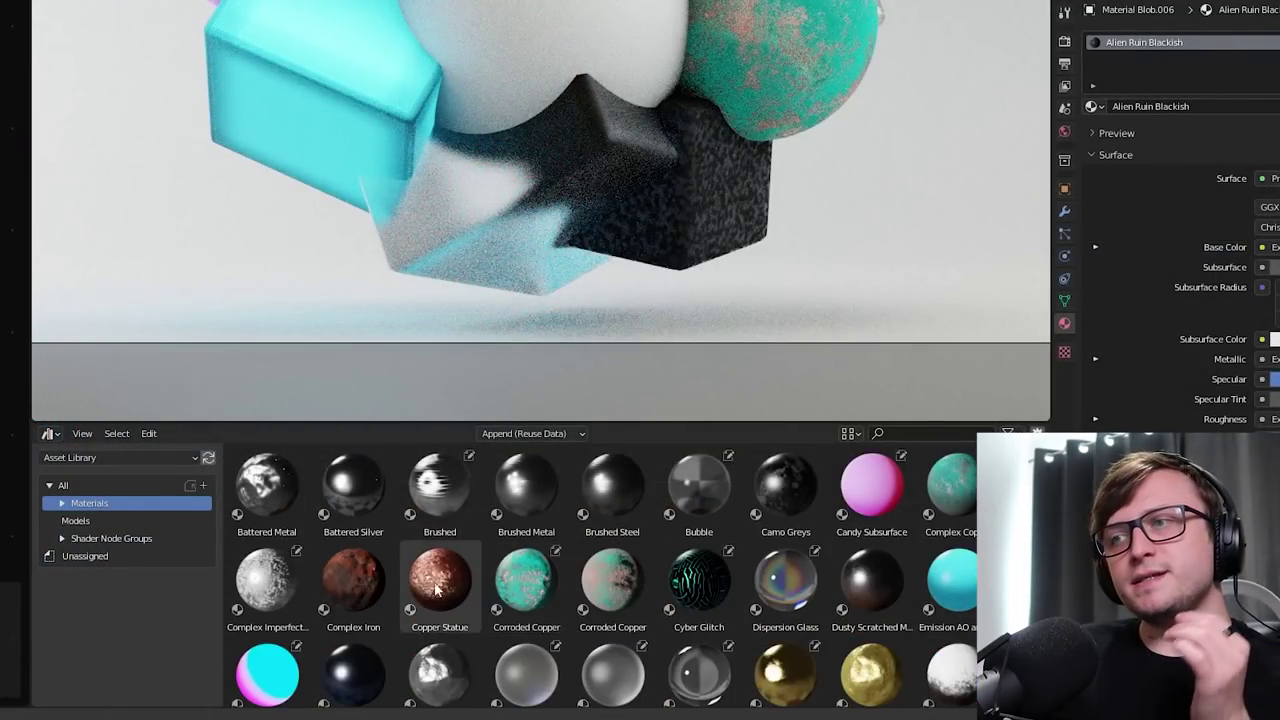
scroll(436, 591, "down", 1)
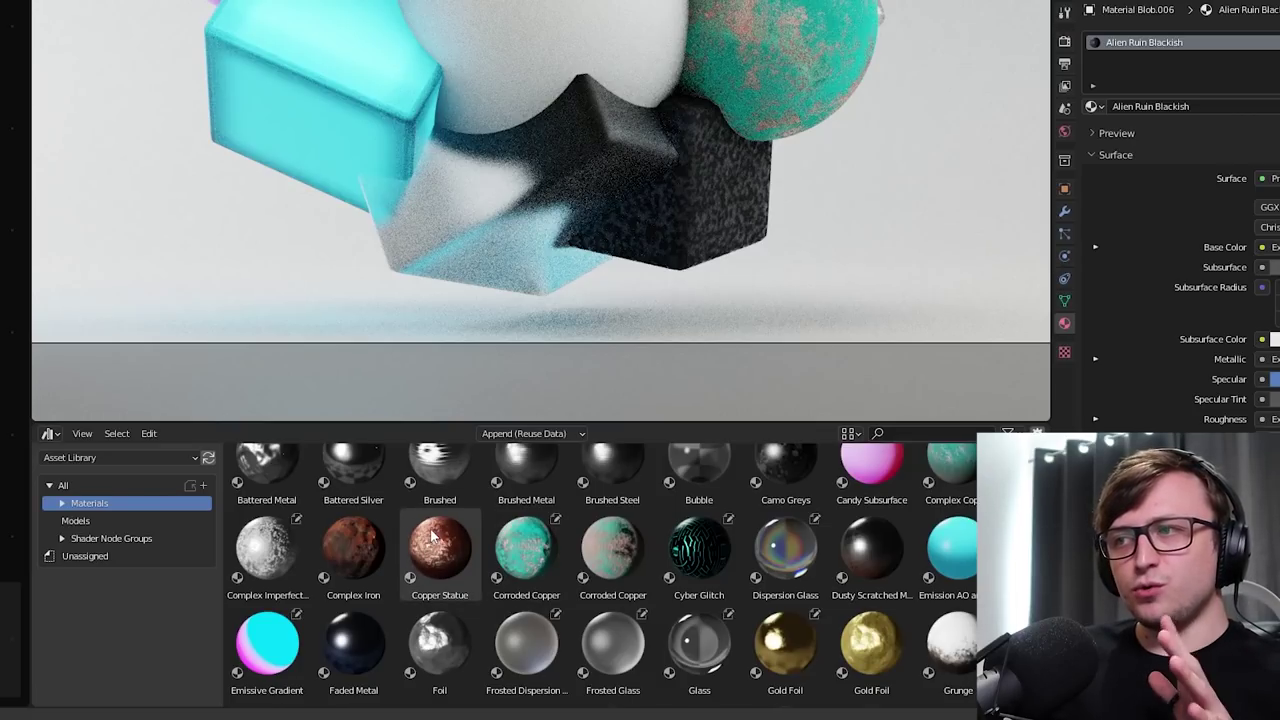
scroll(434, 545, "down", 3)
scroll(438, 570, "up", 9)
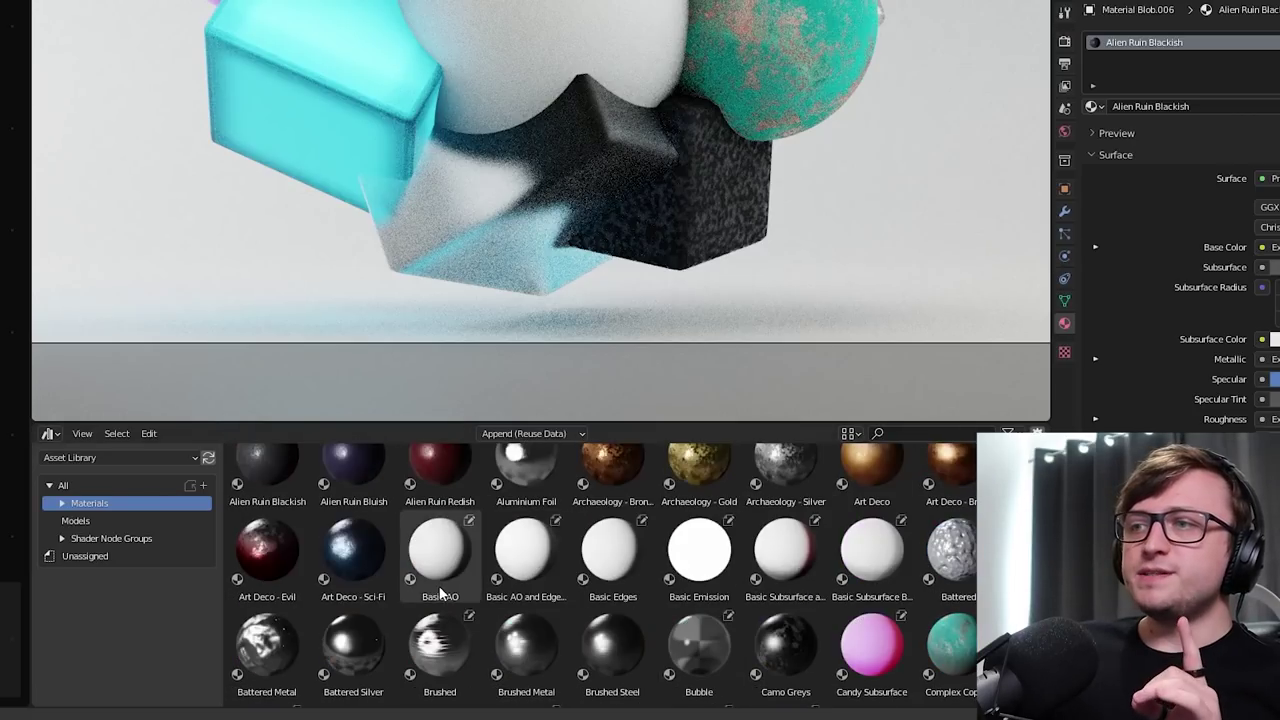
scroll(440, 590, "up", 1)
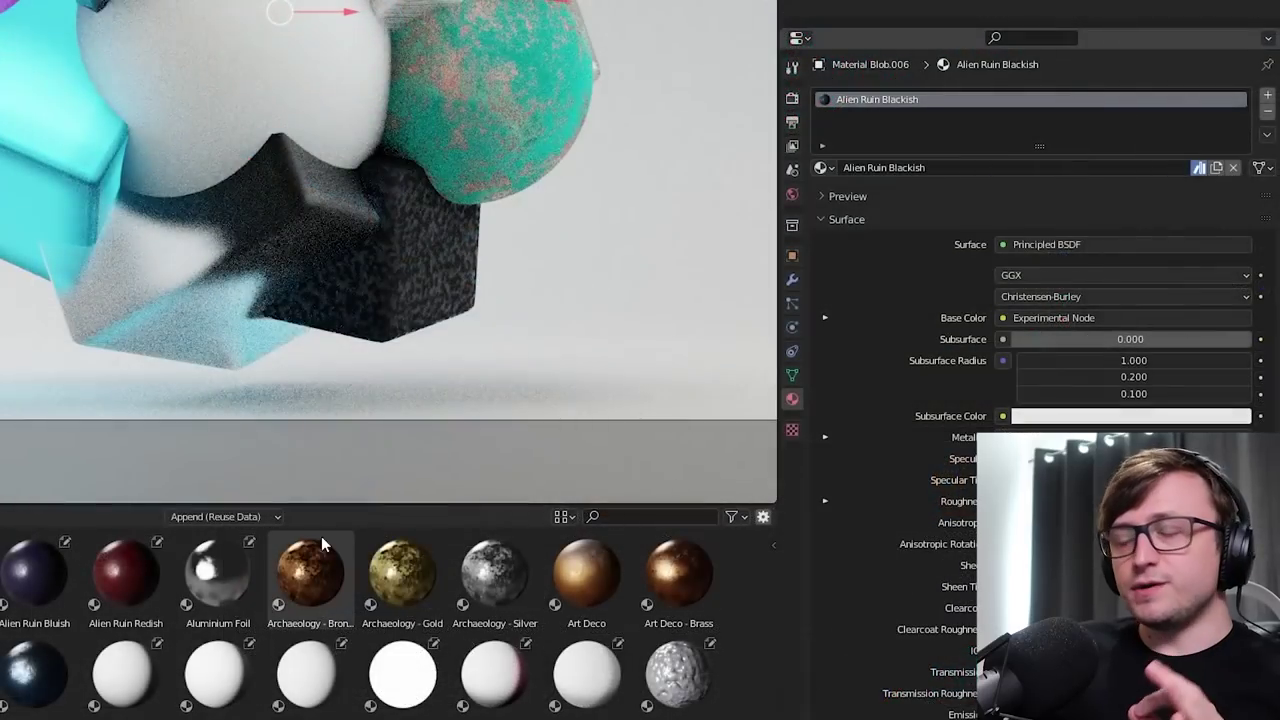
Preview the Alien Ruin Blackish material on the shader ball and sphere, and compare with the other material thumbnails in the library.
left_click(831, 198)
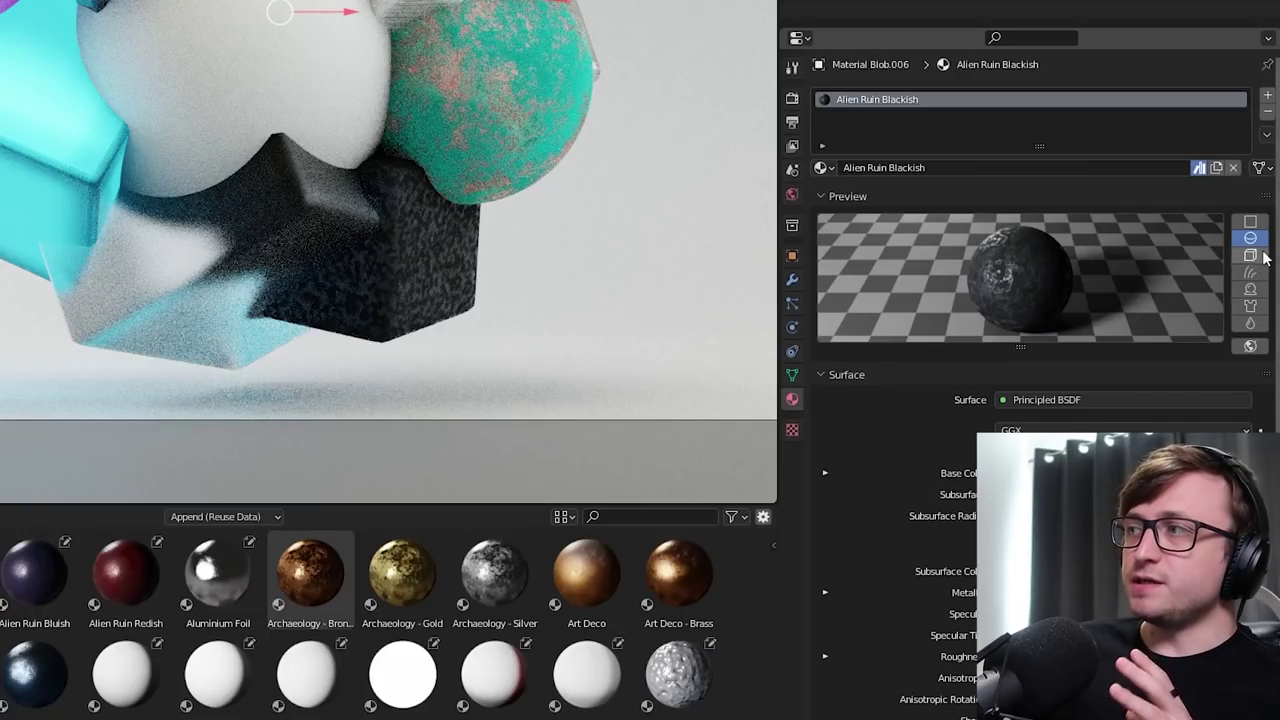
left_click(1251, 290)
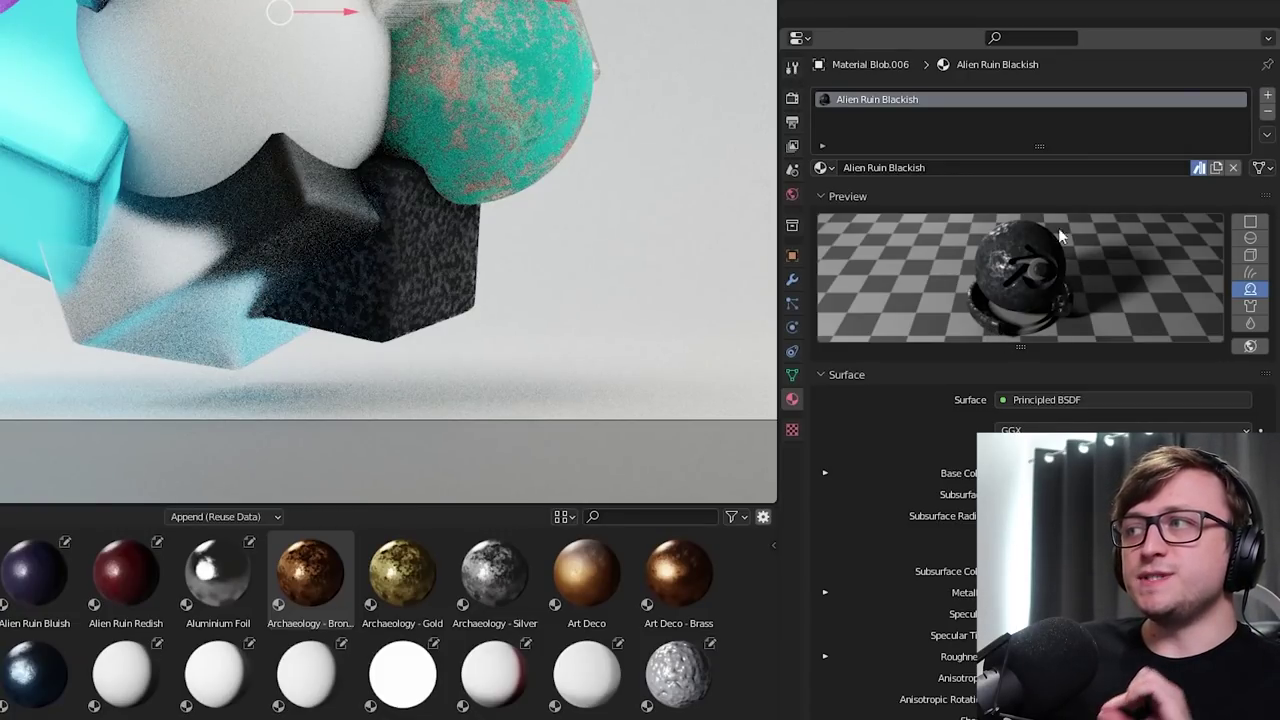
left_click(1250, 238)
scroll(463, 625, "down", 5)
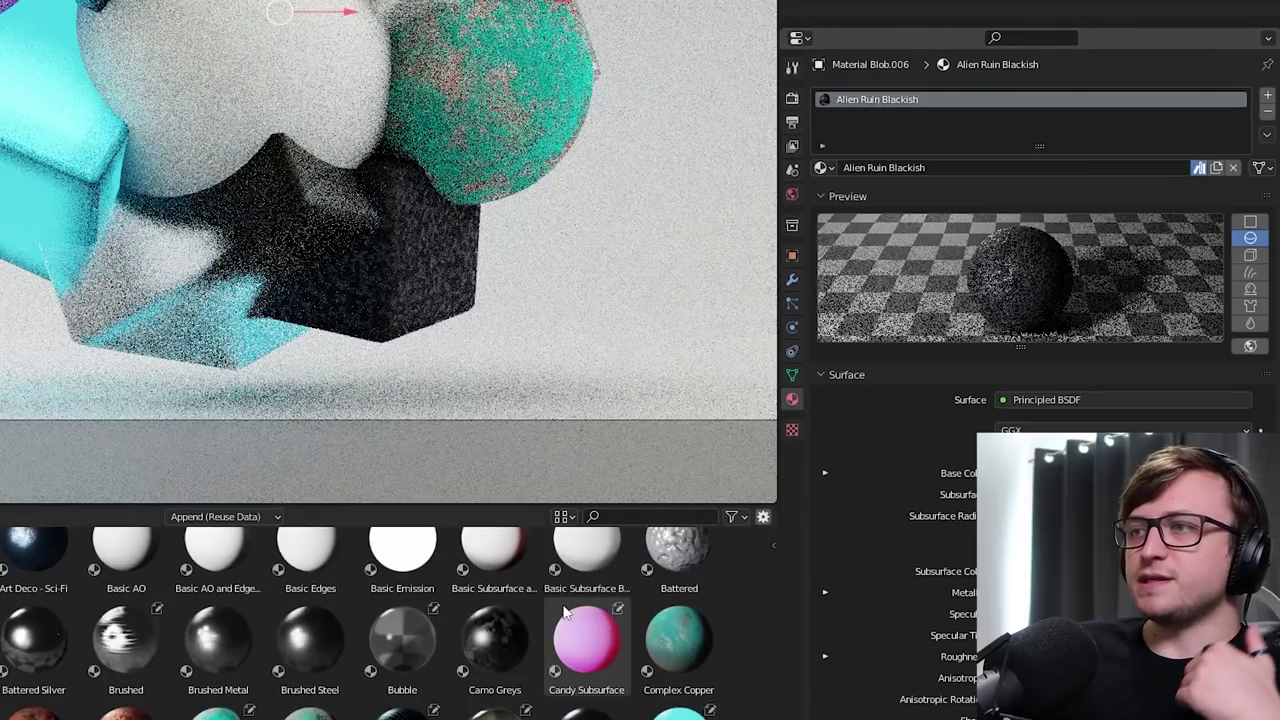
scroll(463, 625, "down", 4)
scroll(462, 612, "up", 1)
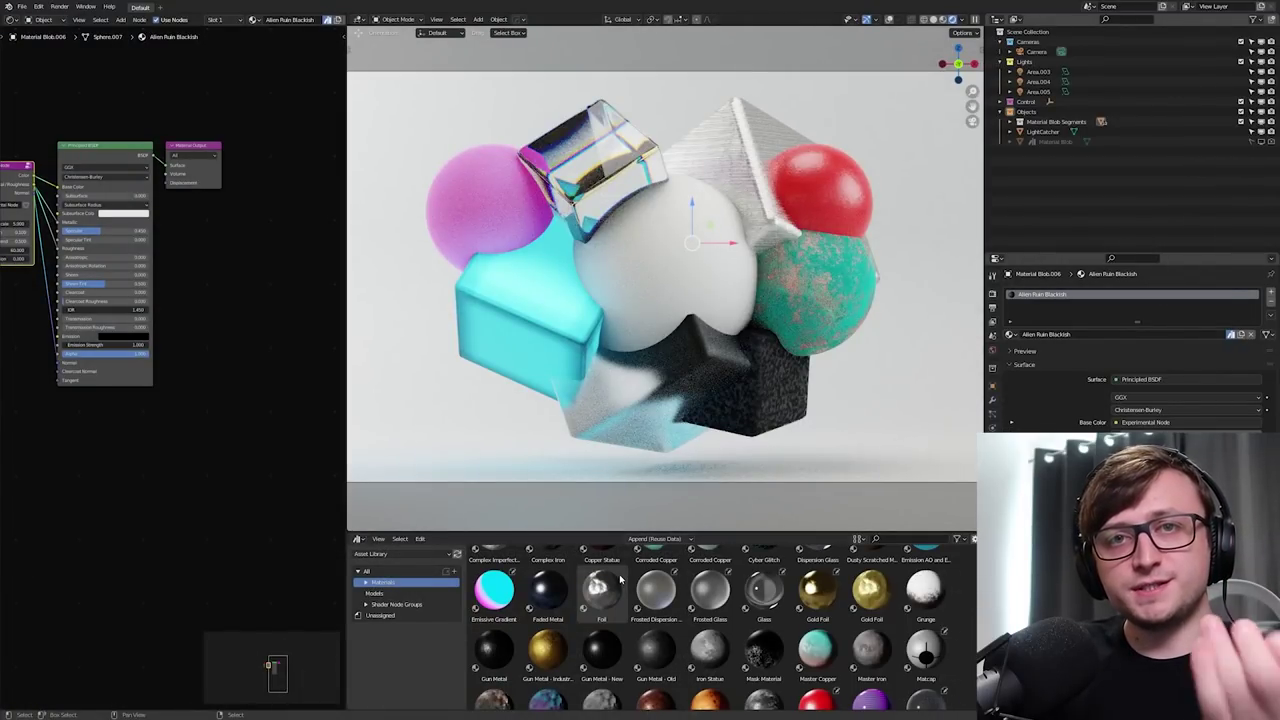
Exclude the Material Blob Segments collection, enable Material Blob in the viewport and renders, and show the object's asset options.
left_click(1100, 142)
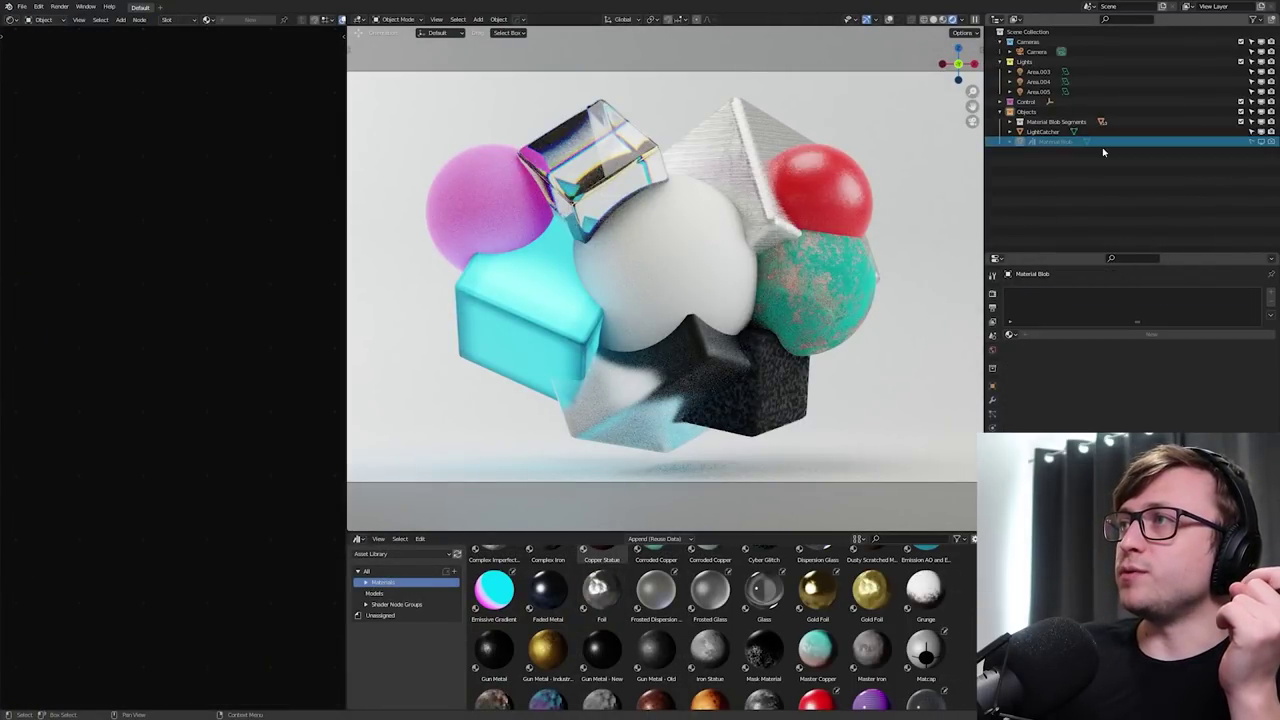
left_click(1241, 121)
left_click(1261, 141)
left_click(1271, 141)
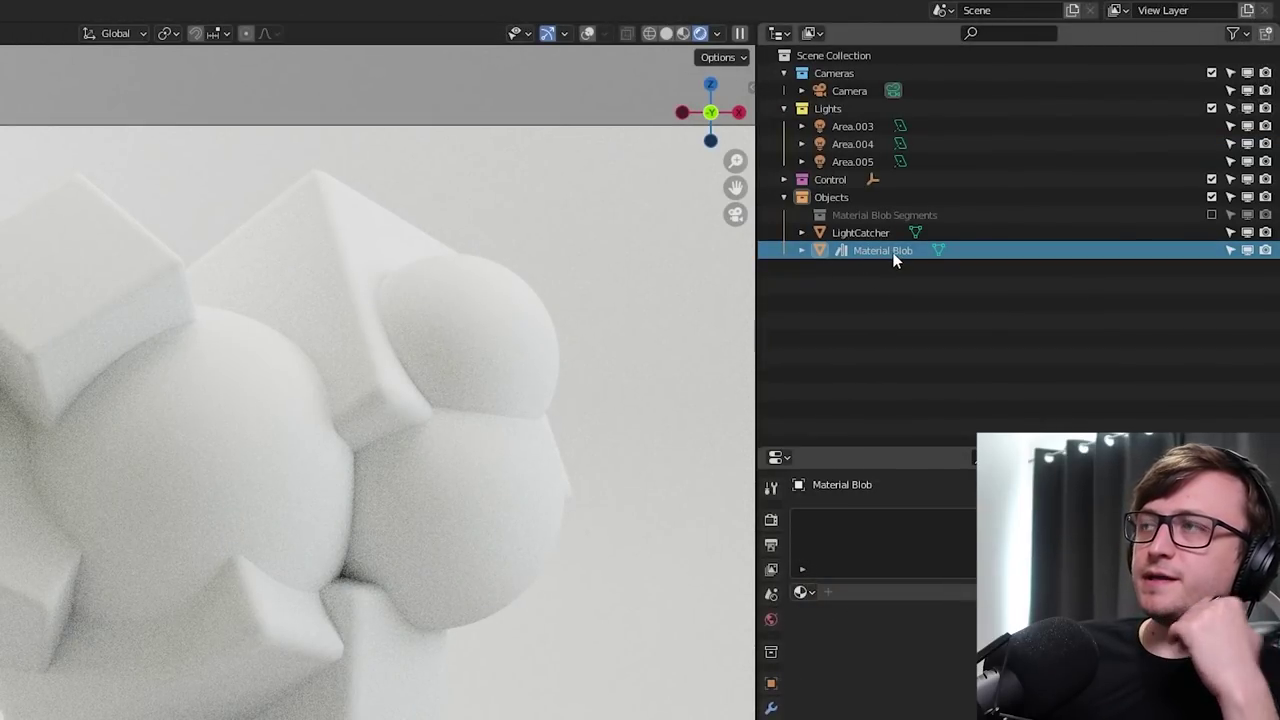
right_click(895, 258)
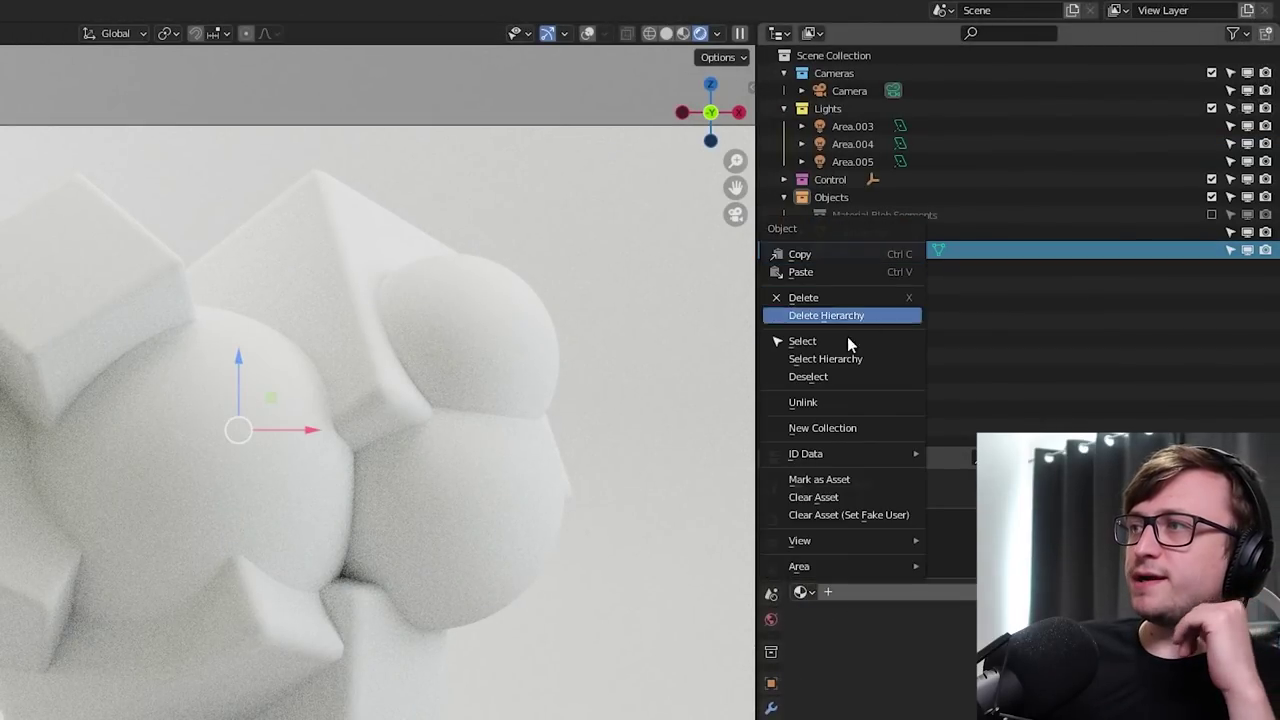
left_click(880, 514)
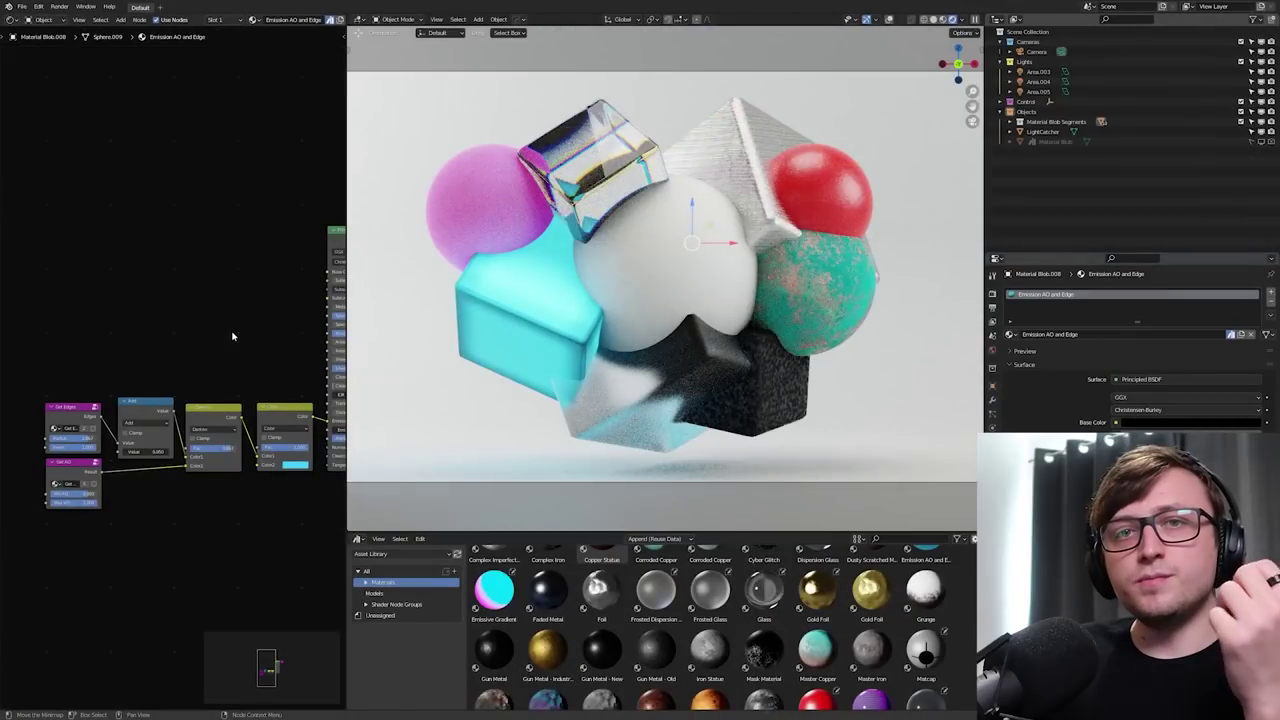
Move the Get Edges and Get AO group nodes apart in the Emission AO and Edge material and check the Get Edges node's options.
scroll(127, 421, "up", 3)
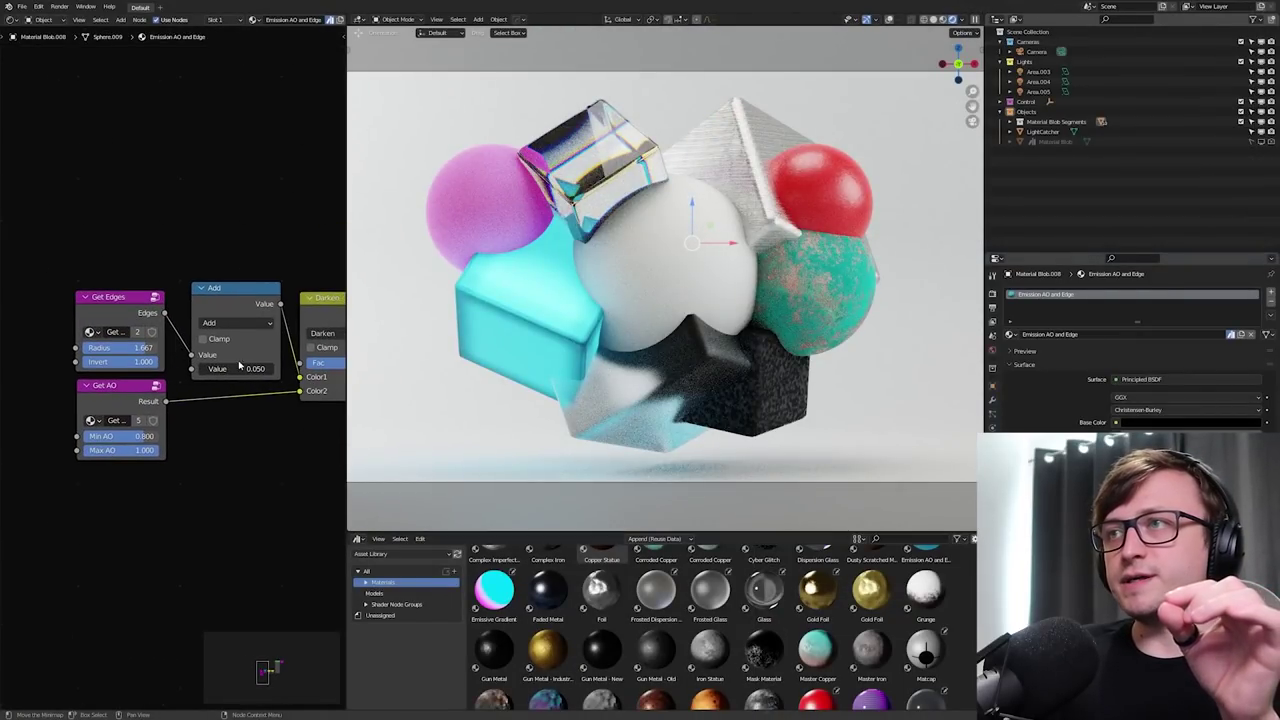
mouse_move(232, 411)
middle_mouse_down()
mouse_move(212, 406)
mouse_move(252, 408)
middle_mouse_up()
left_click_drag(127, 294, 117, 248)
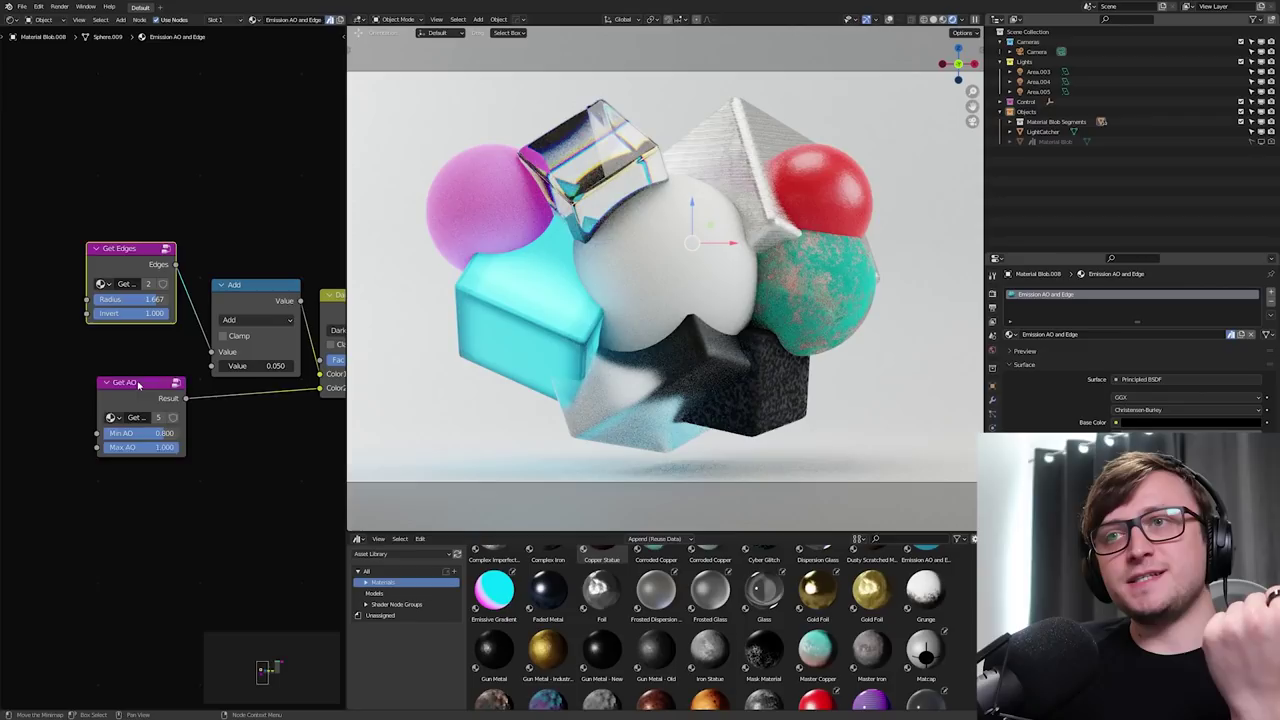
left_click_drag(138, 385, 126, 395)
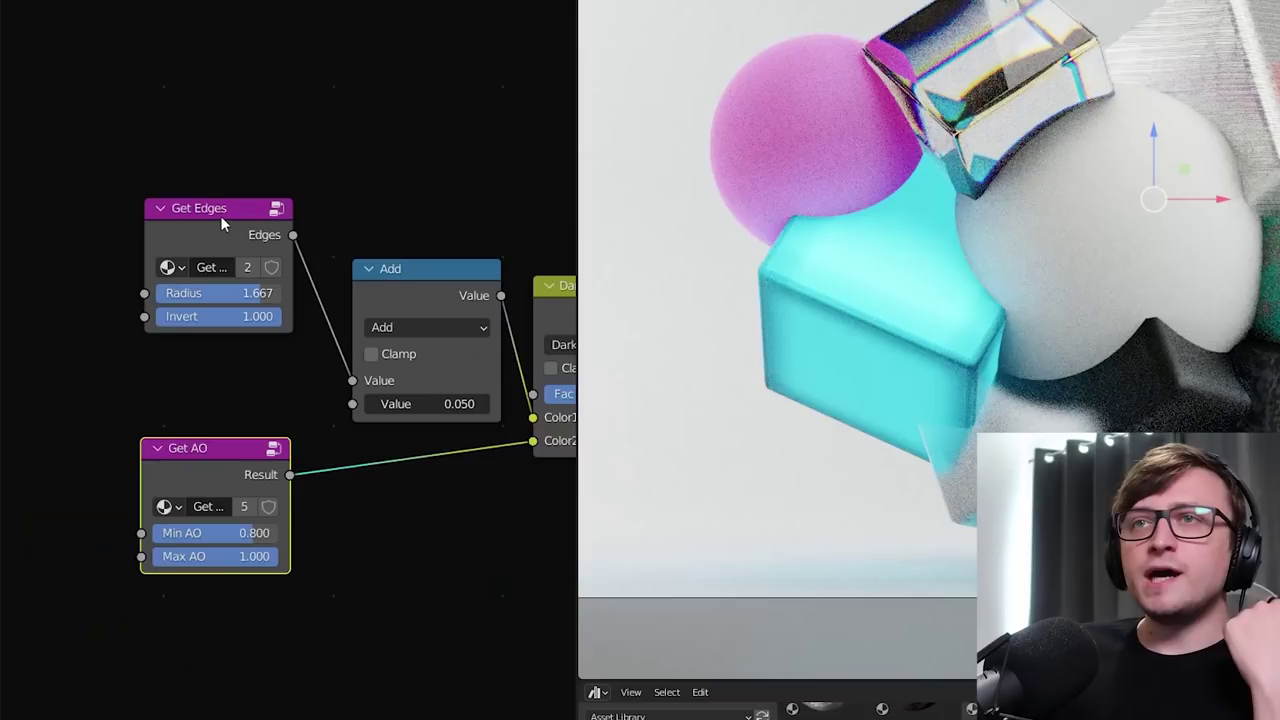
left_click(126, 248)
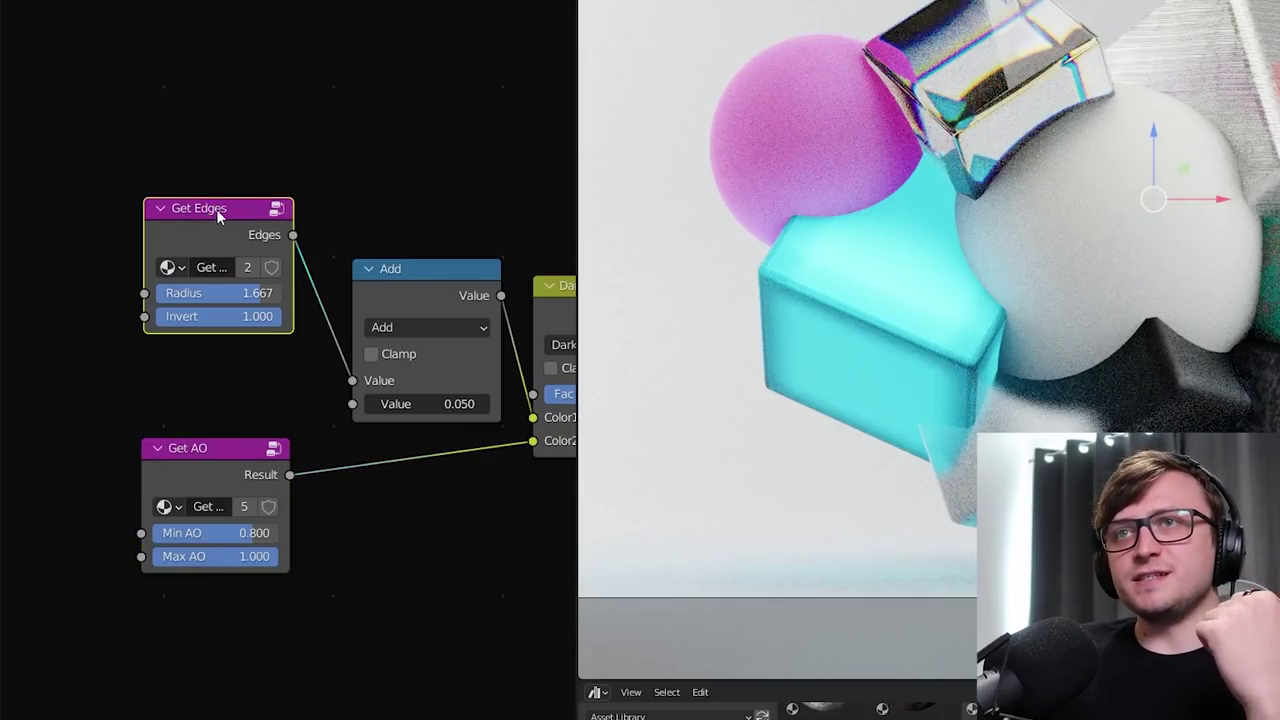
right_click(216, 209)
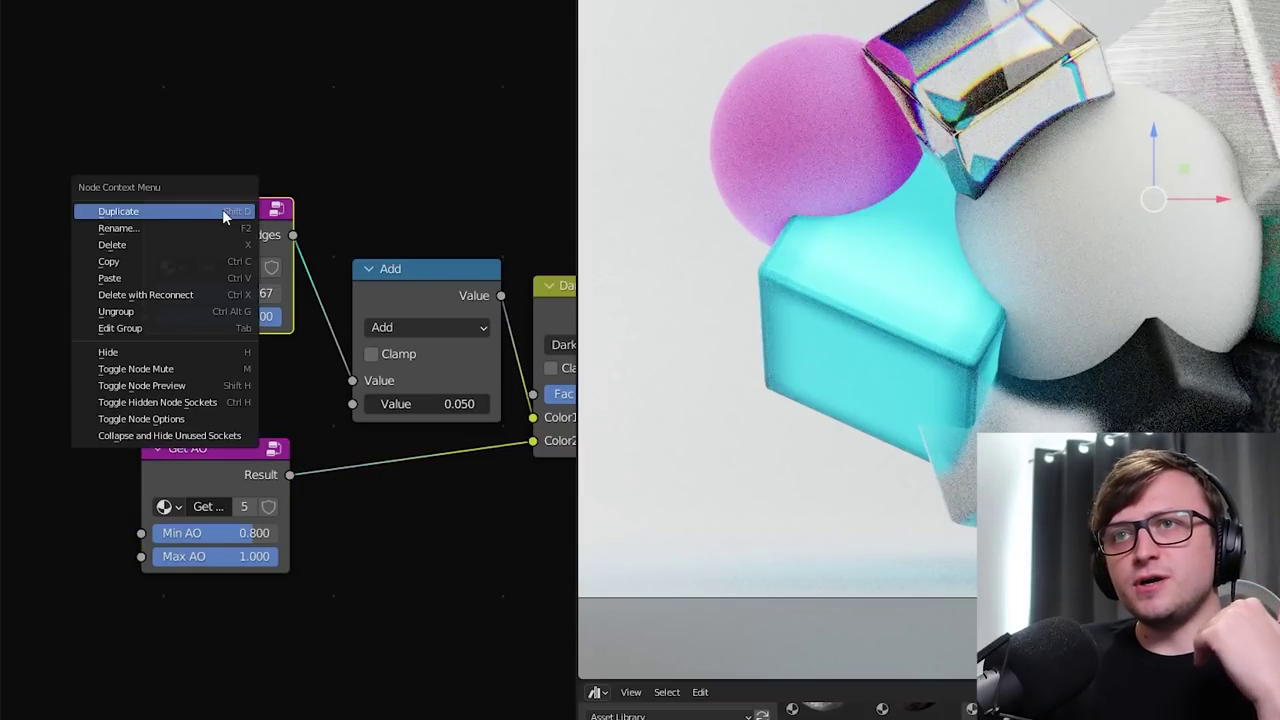
left_click(200, 369)
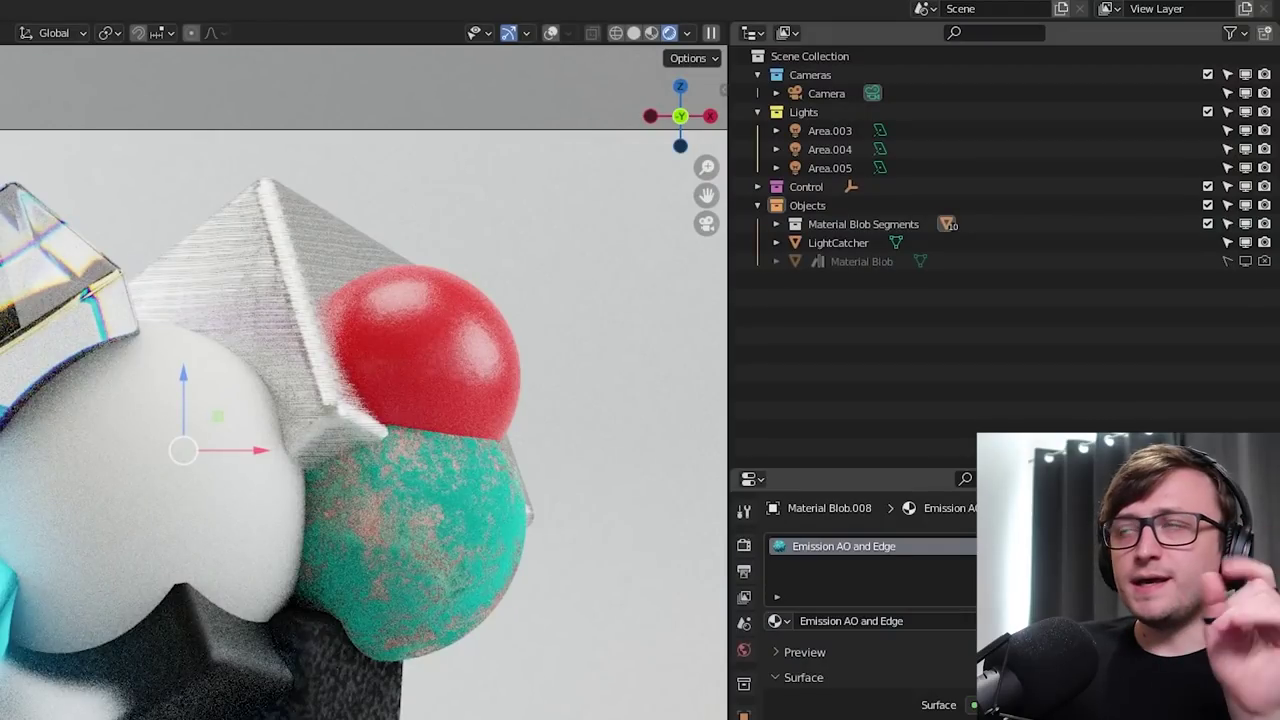
Set the Outliner to the Blender File display mode and mark the Get Edges node group as an asset.
left_click(787, 33)
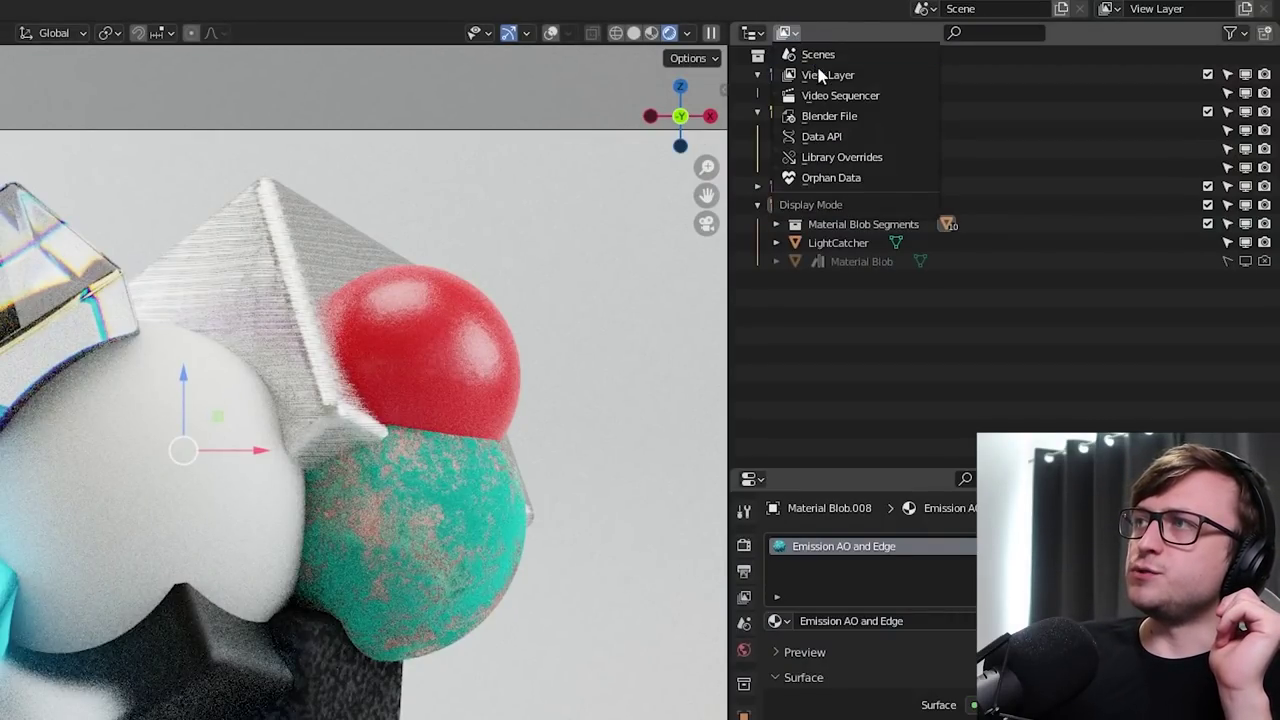
left_click(829, 116)
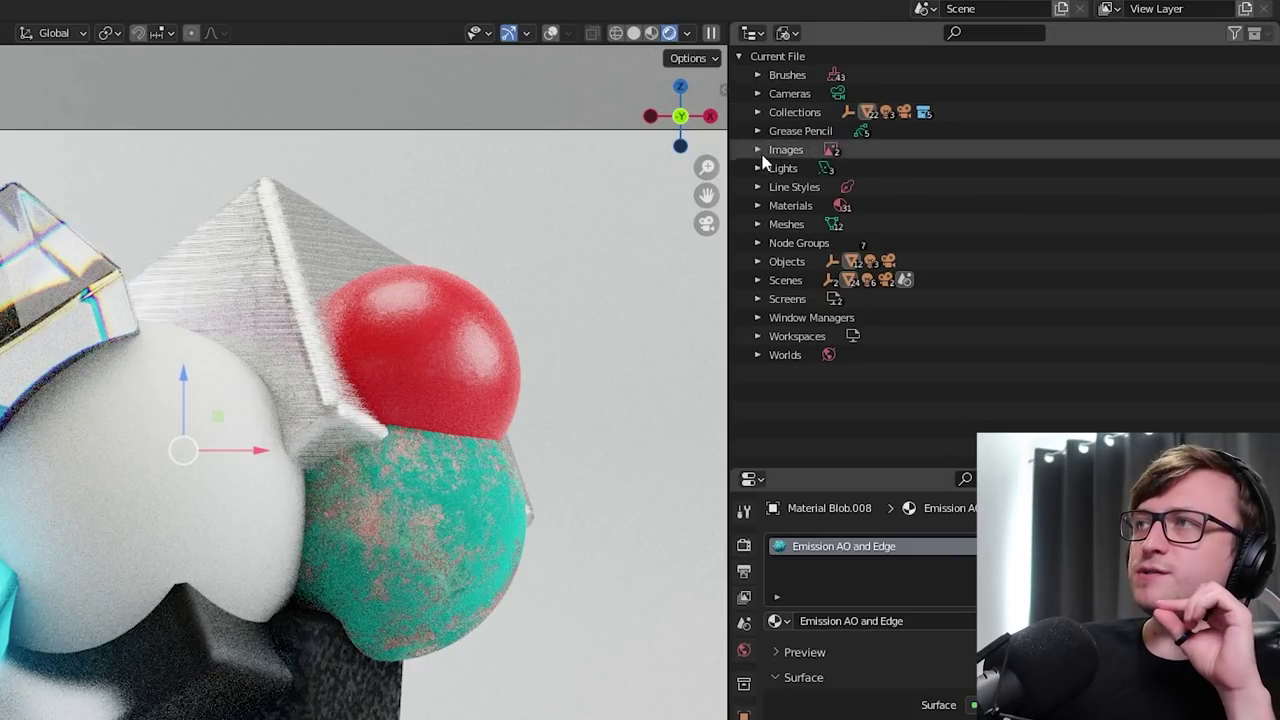
left_click(762, 244)
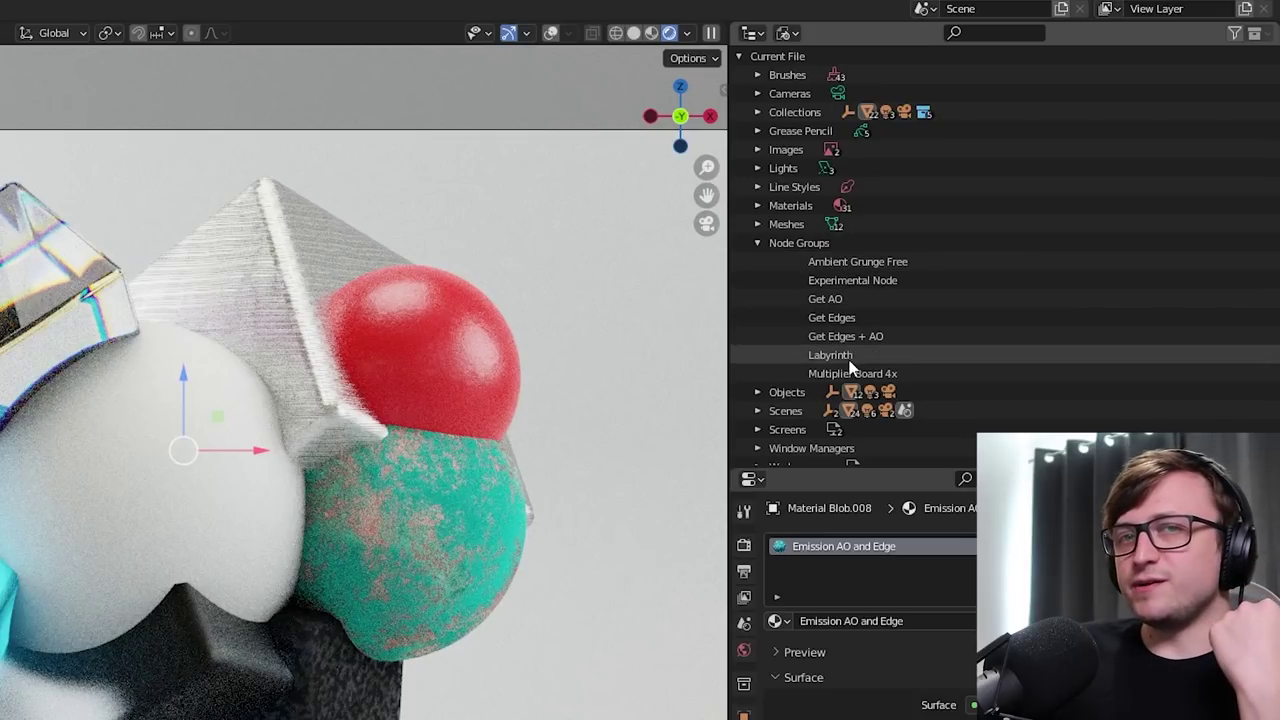
right_click(850, 320)
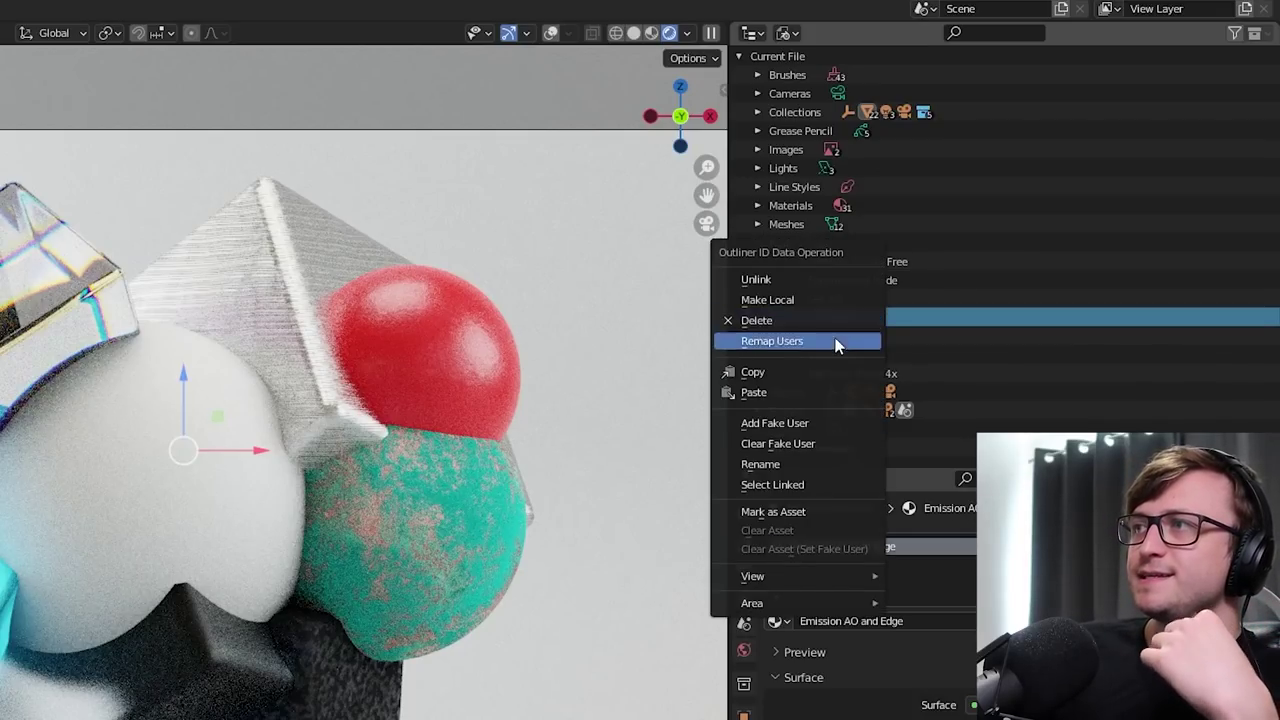
left_click(797, 512)
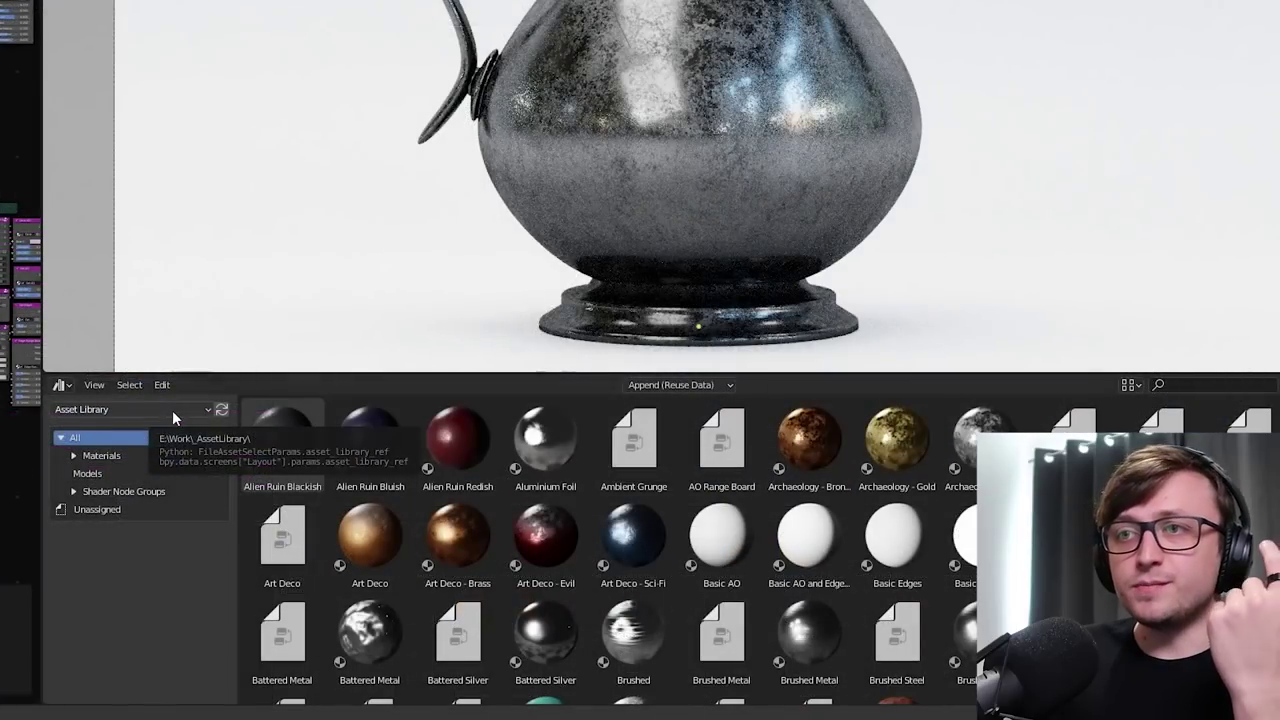
Choose Asset Library as the asset source, expand its Materials catalog, and return to showing all assets.
left_click(352, 530)
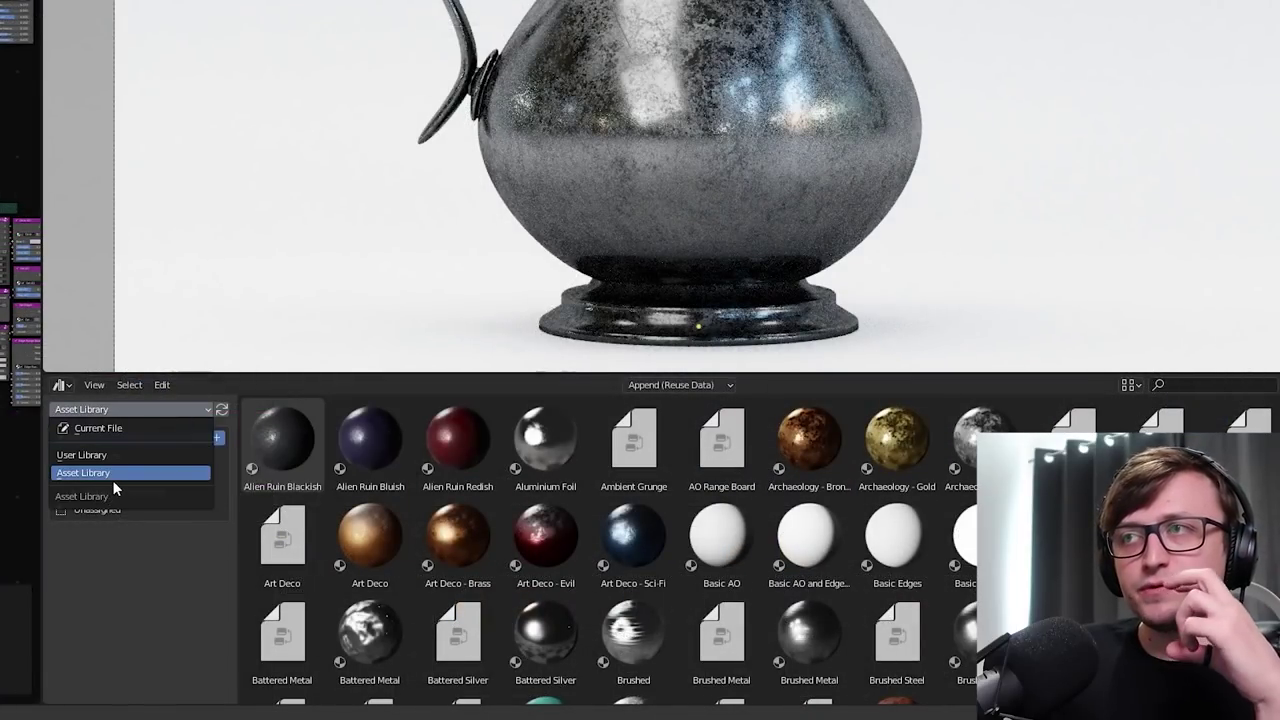
left_click(185, 405)
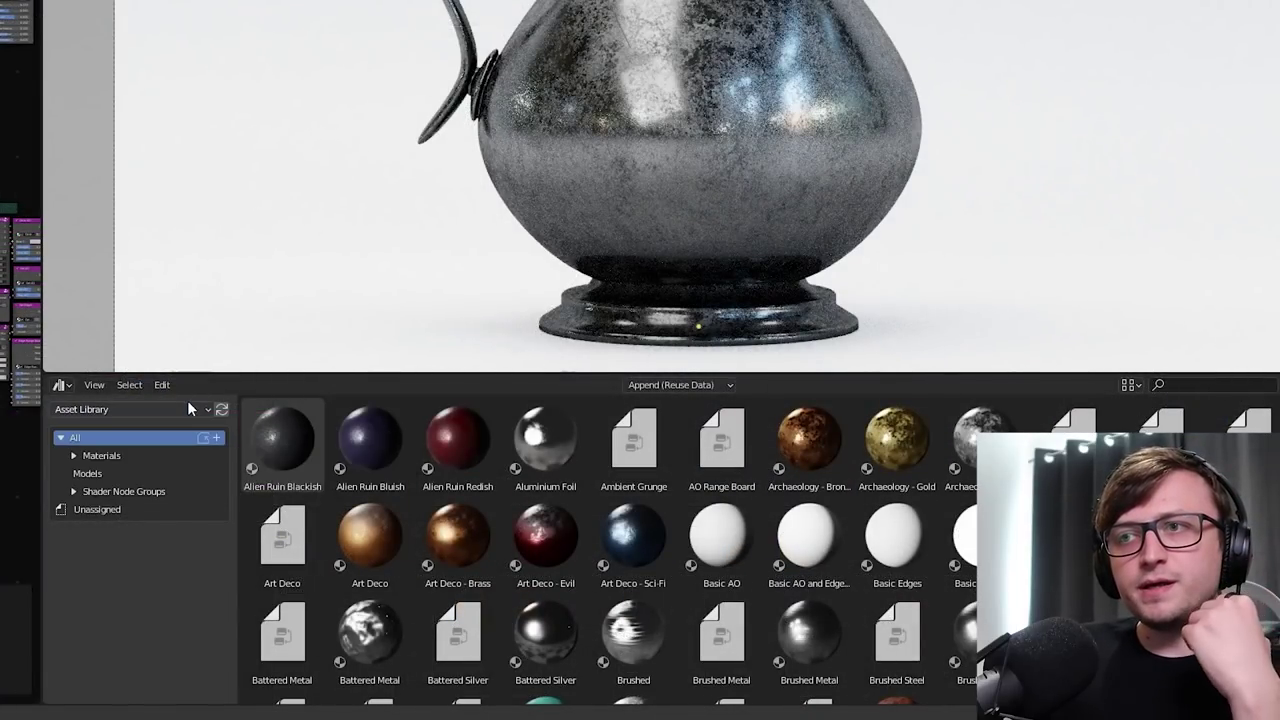
left_click(123, 455)
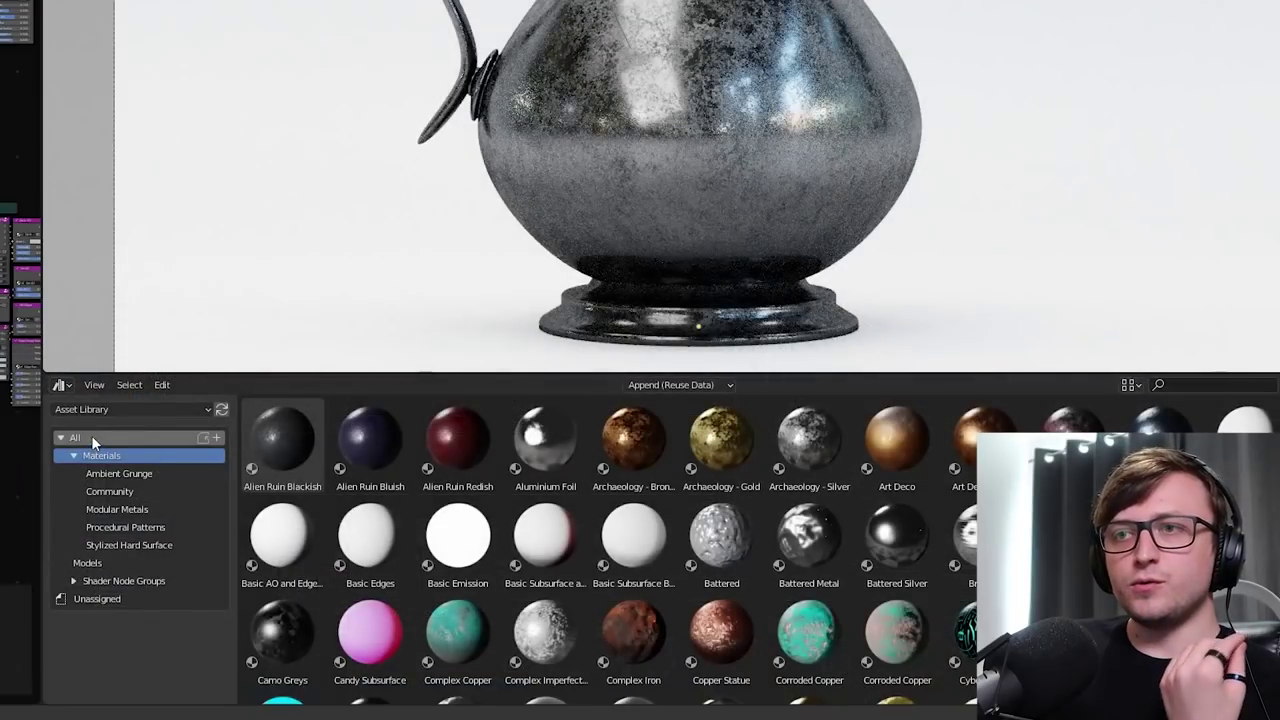
left_click(91, 437)
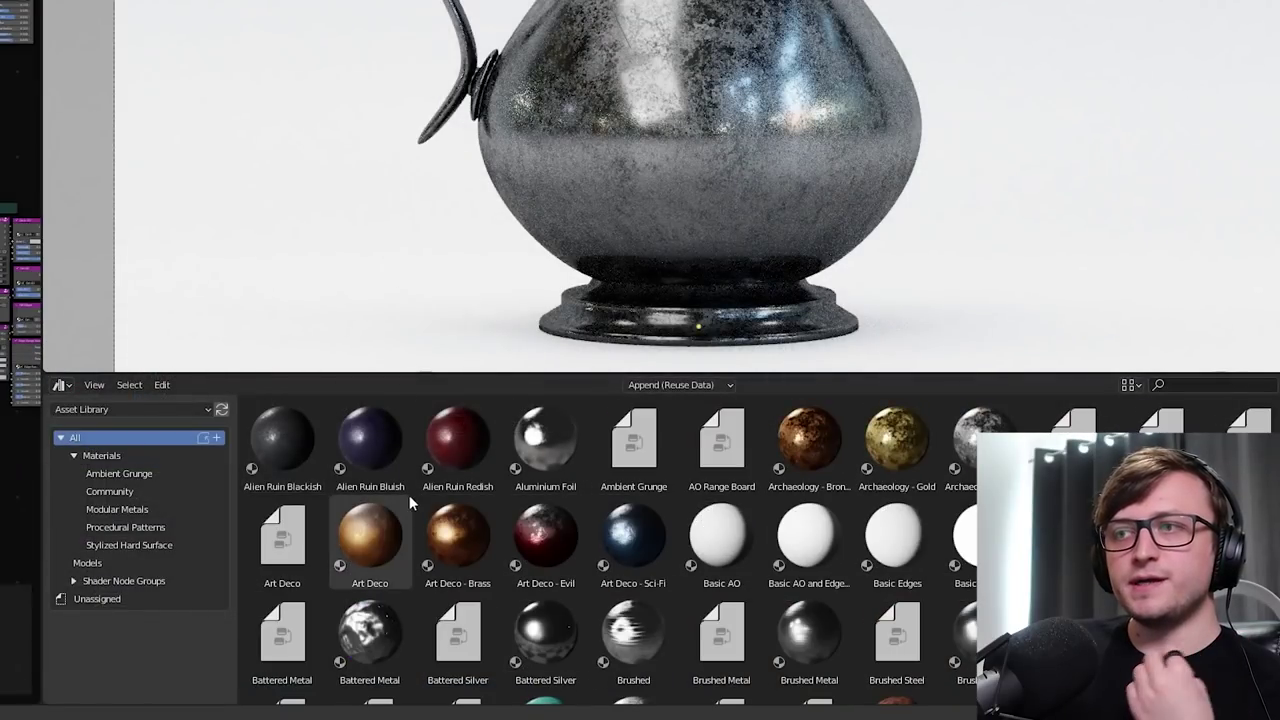
Add a new catalog directly under All, try renaming it, and delete it again.
left_click(216, 437)
left_click(107, 456)
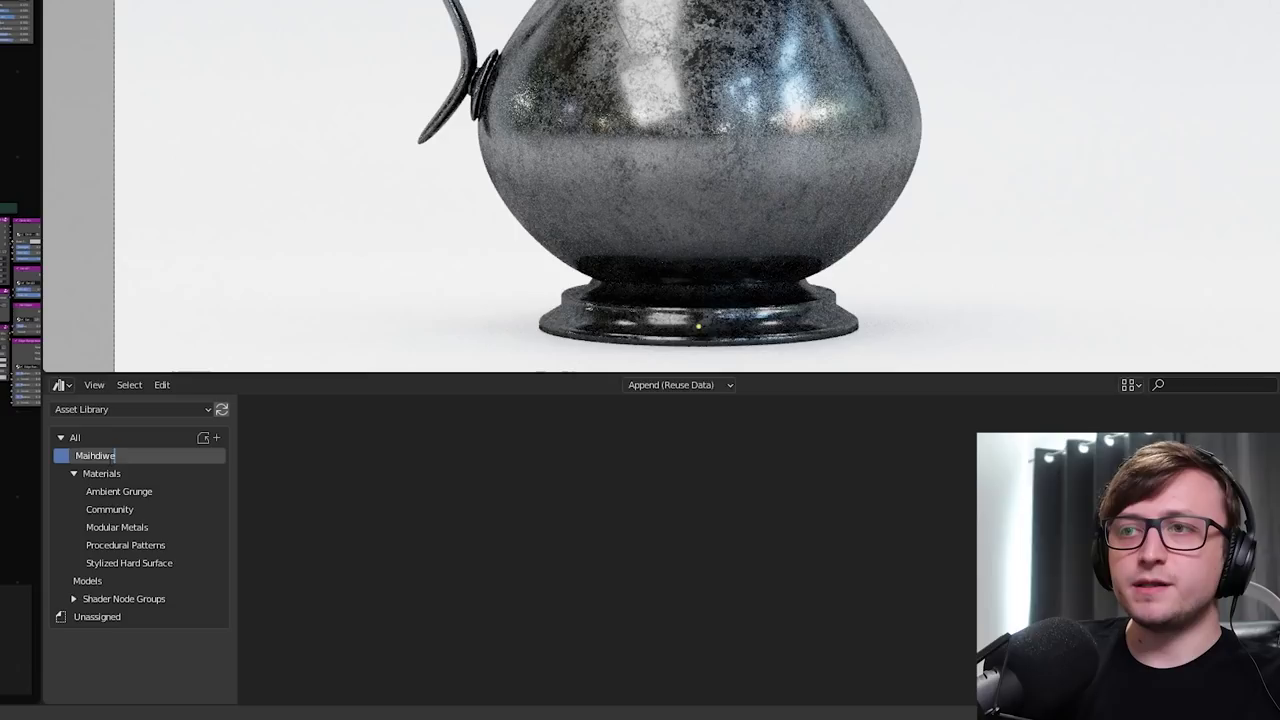
left_click(100, 490)
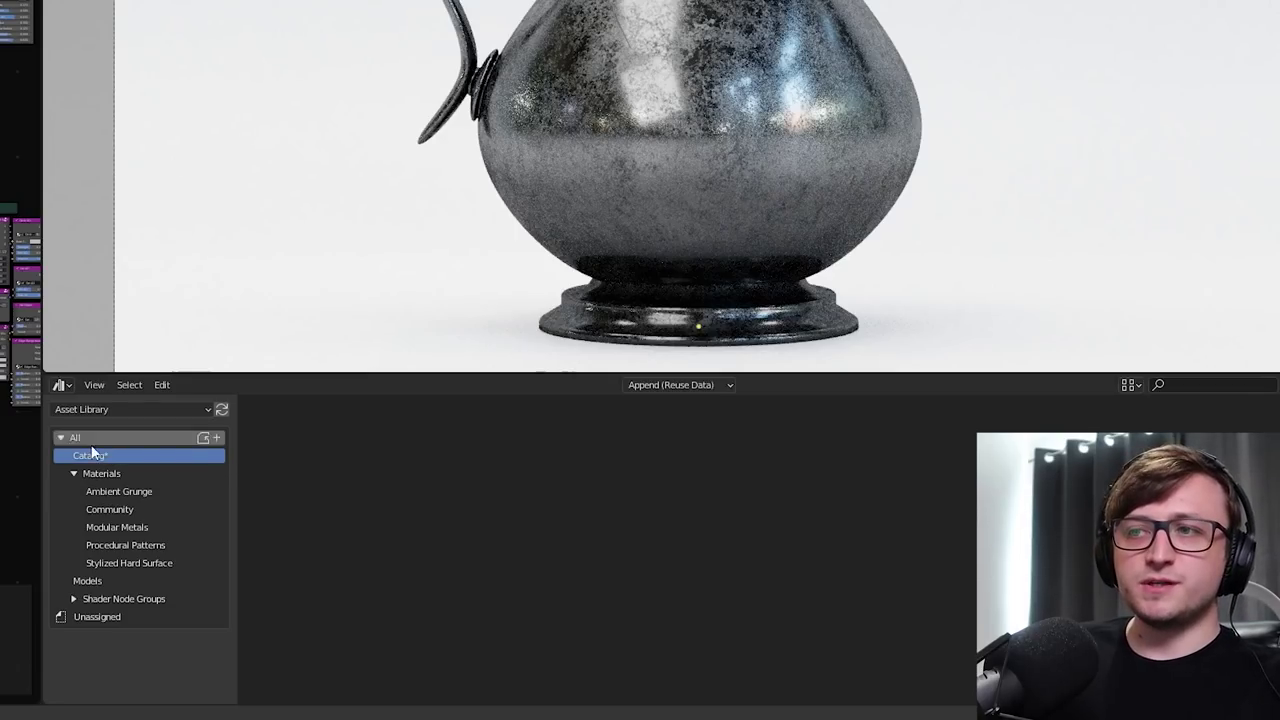
right_click(94, 453)
left_click(79, 449)
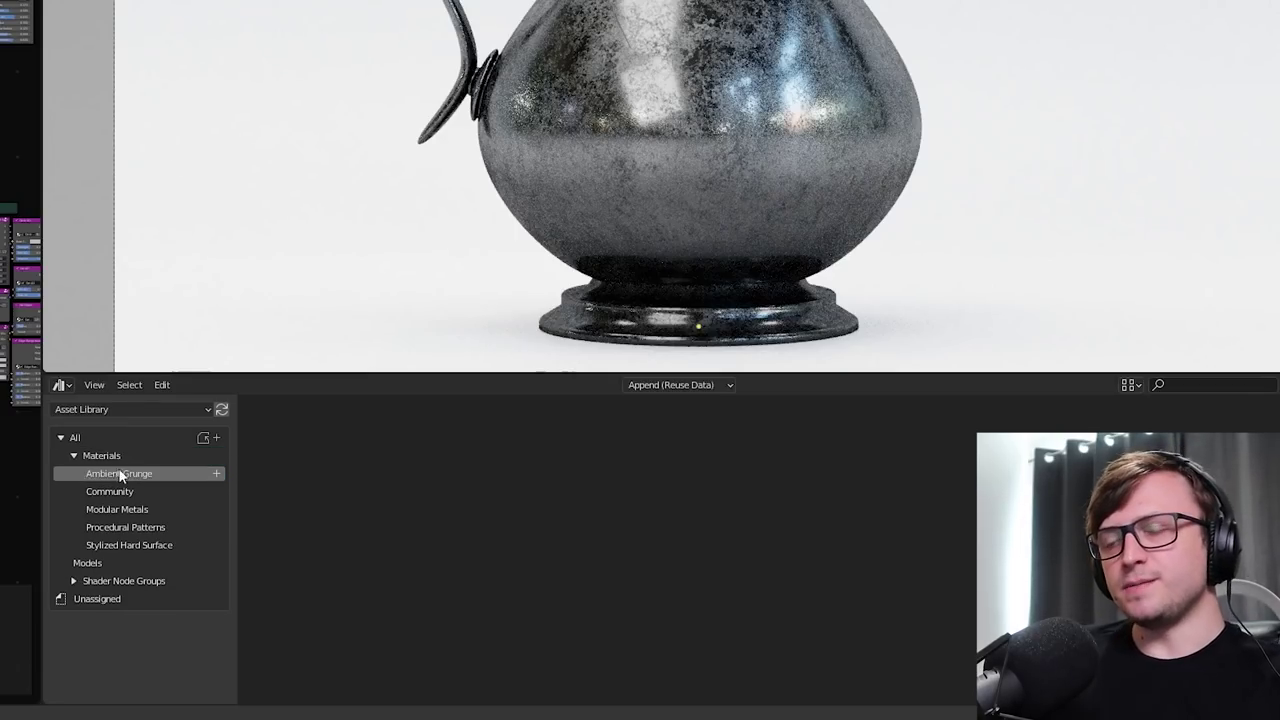
Show the Materials catalog, expand the Shader Node Groups catalog, and browse its Ambient Grunge and Modular Metals catalogs.
left_click(95, 457)
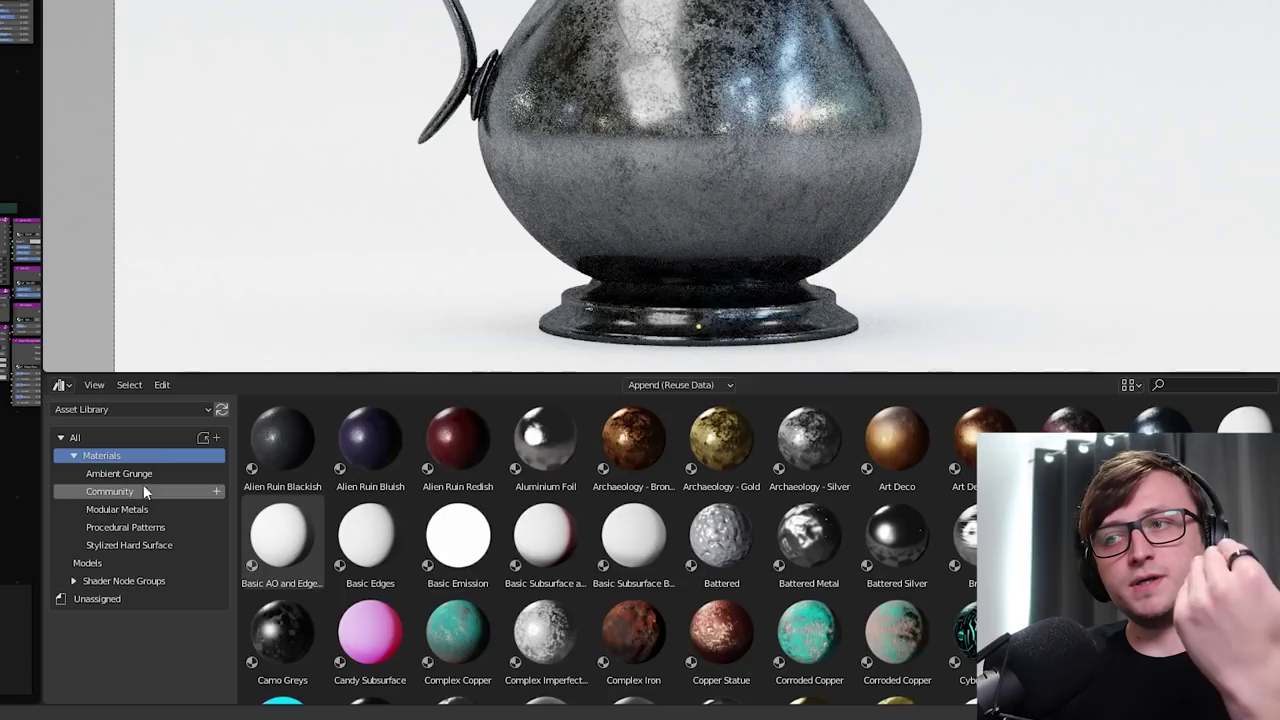
left_click(73, 581)
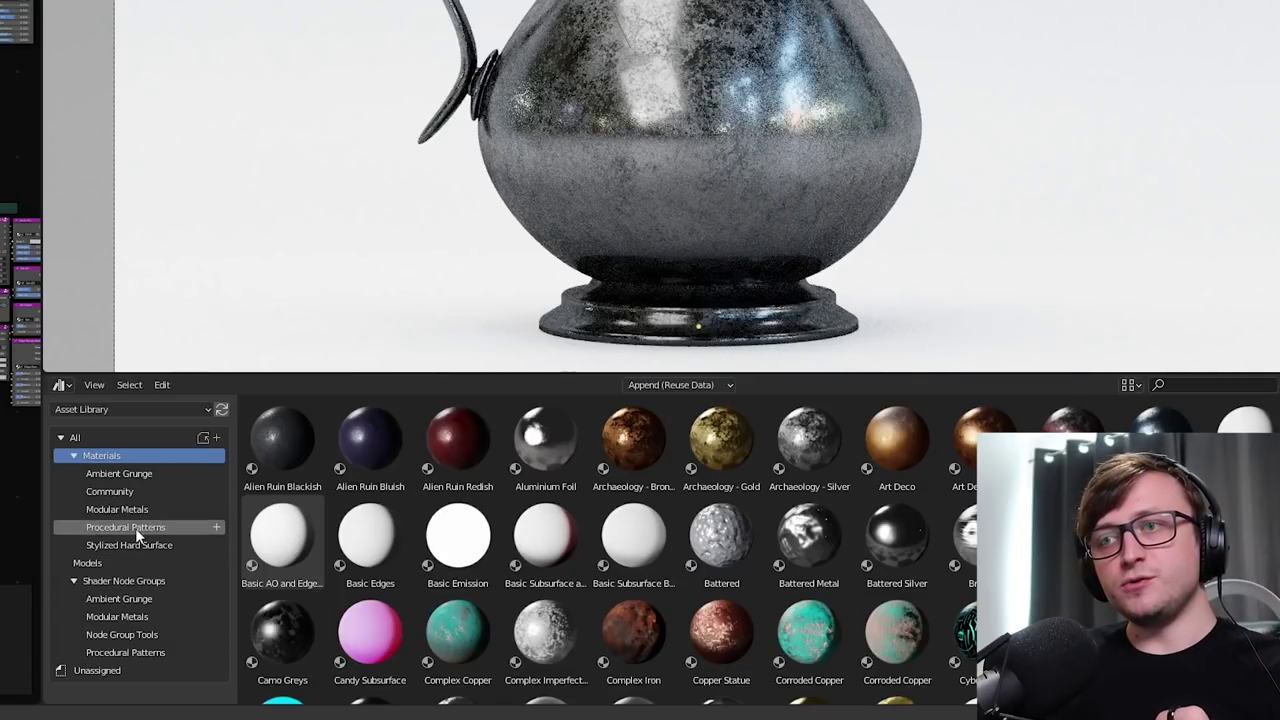
left_click(151, 600)
left_click(150, 617)
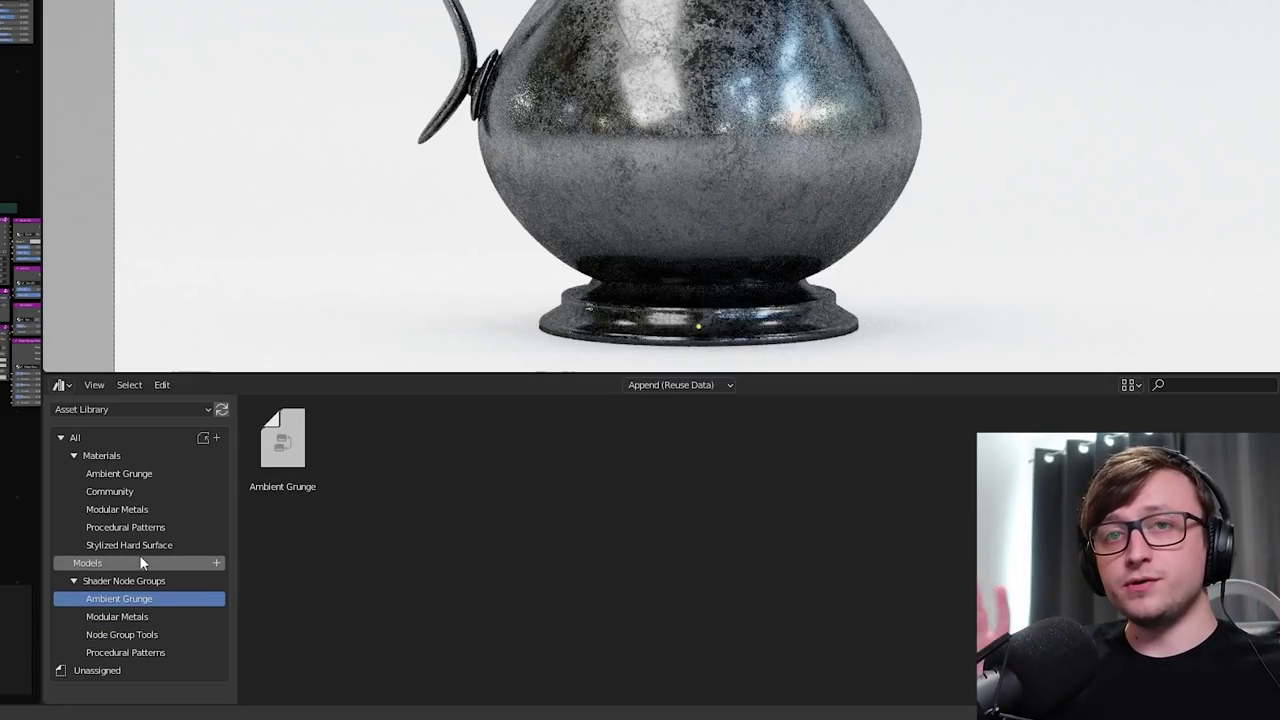
Apply the Battered Metal material and then the Grunge material from the Materials catalog to the jug.
left_click(101, 455)
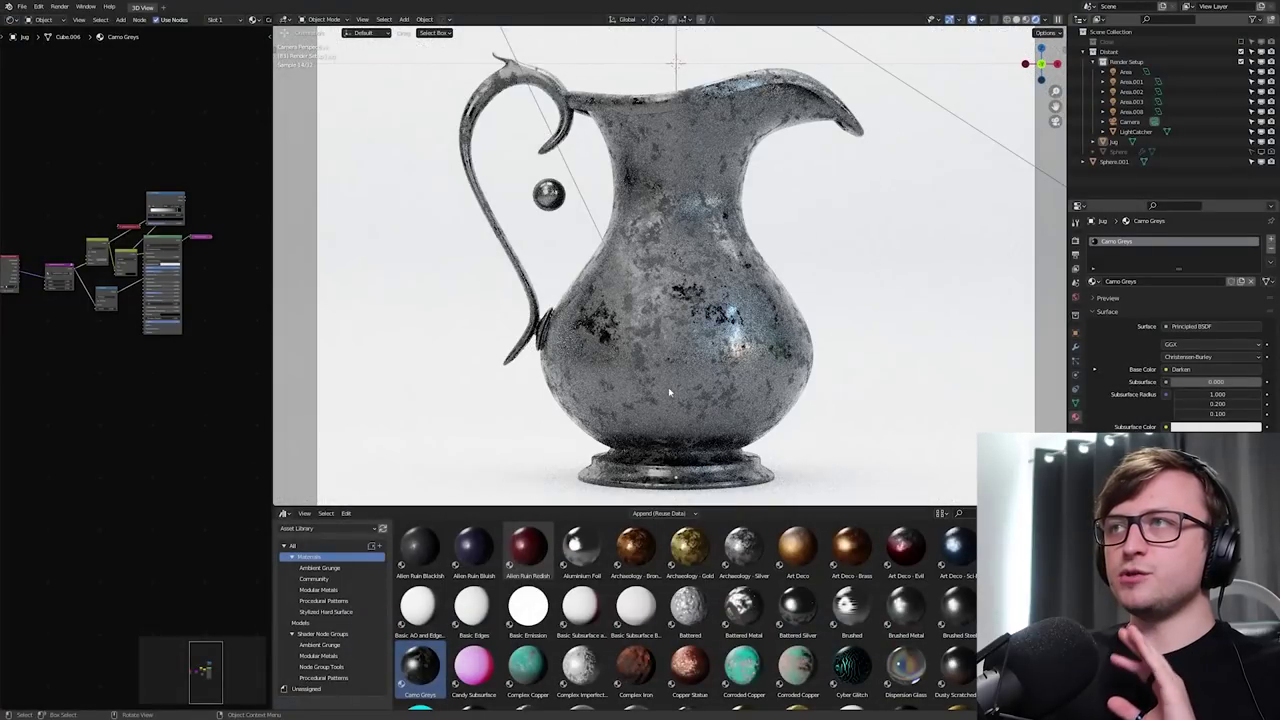
left_click_drag(743, 605, 680, 320)
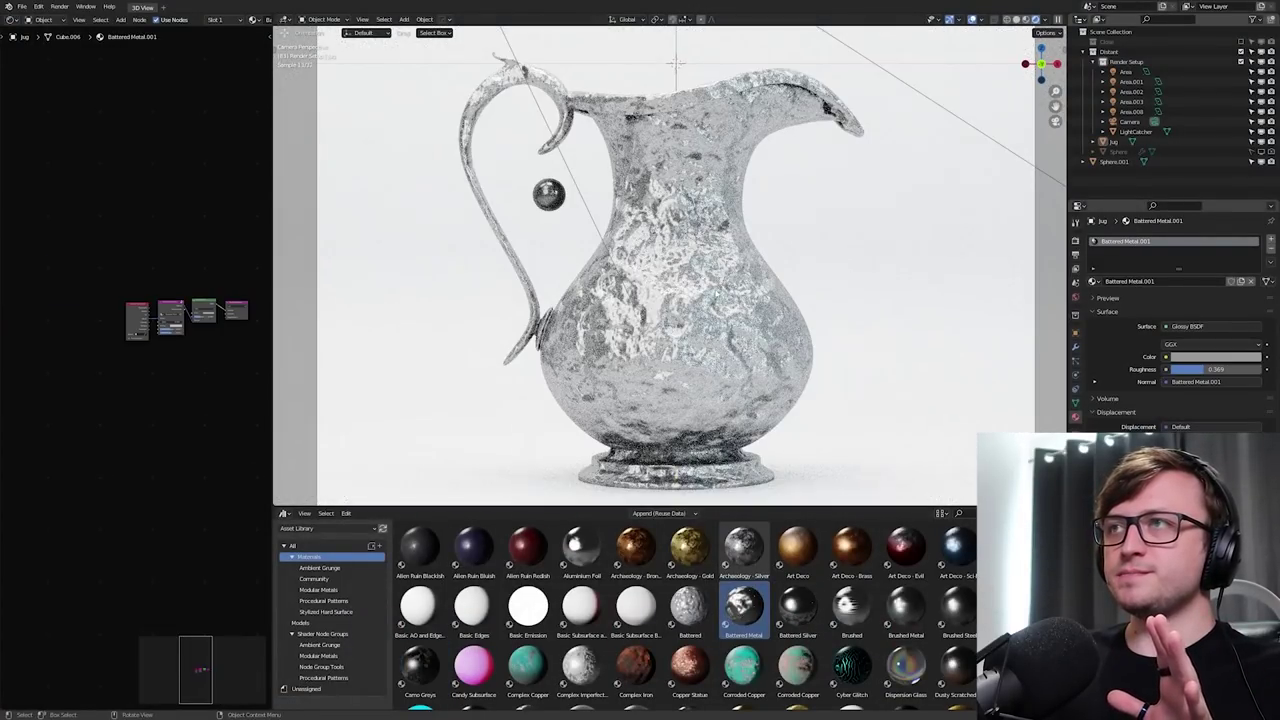
scroll(849, 650, "down", 1)
left_click(849, 650)
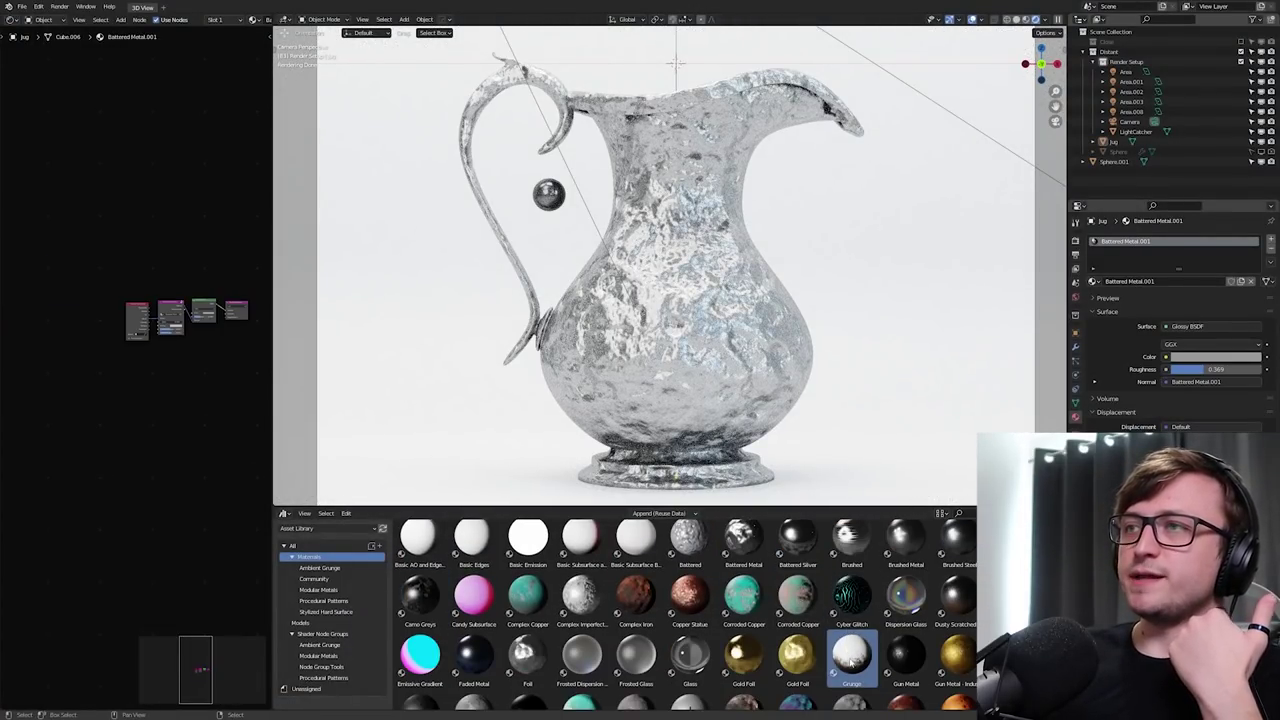
left_click_drag(851, 655, 680, 300)
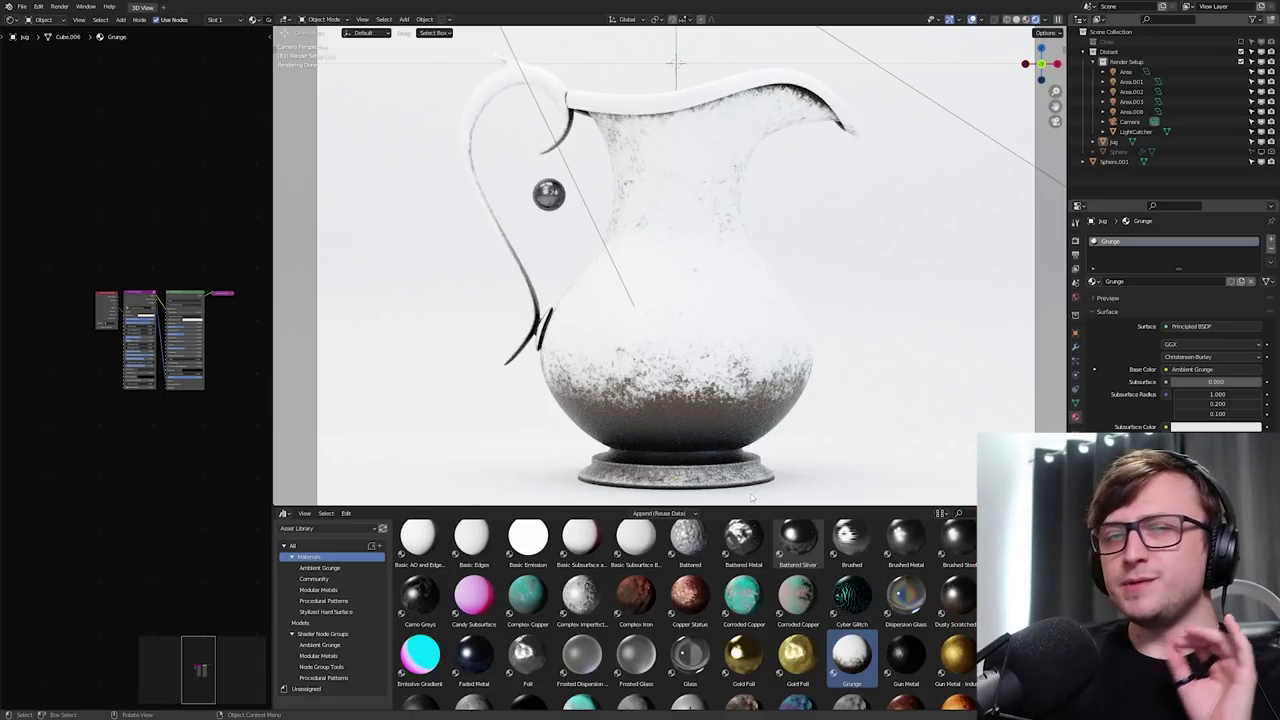
Apply the Complex Copper material to the jug and widen the shader editor to show its nodes.
left_click_drag(528, 597, 630, 348)
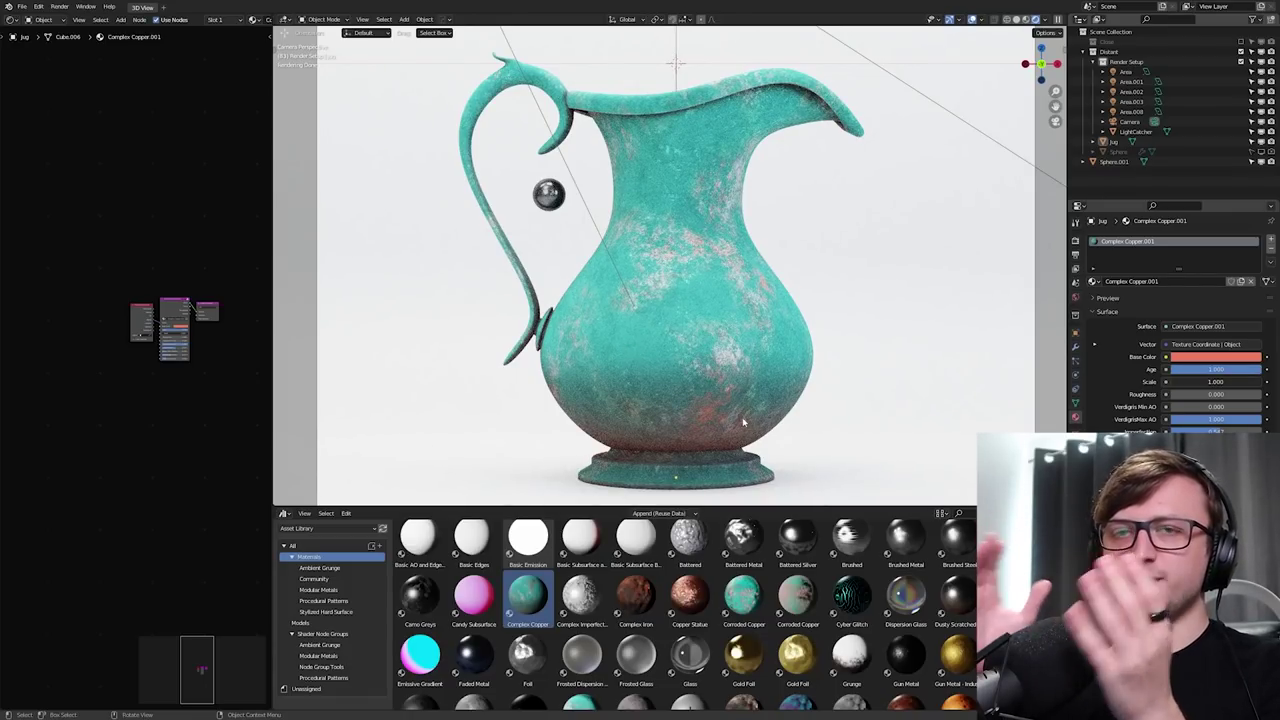
scroll(150, 426, "up", 1)
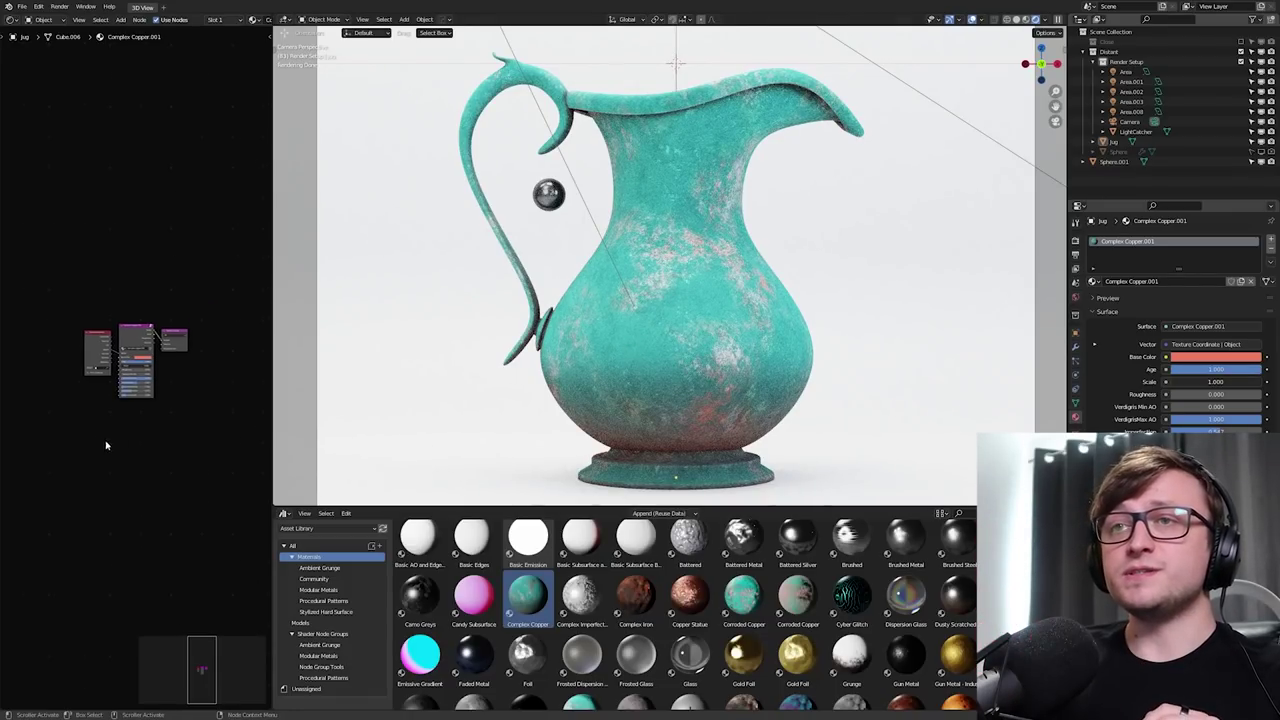
scroll(108, 440, "up", 4)
left_click_drag(272, 397, 409, 397)
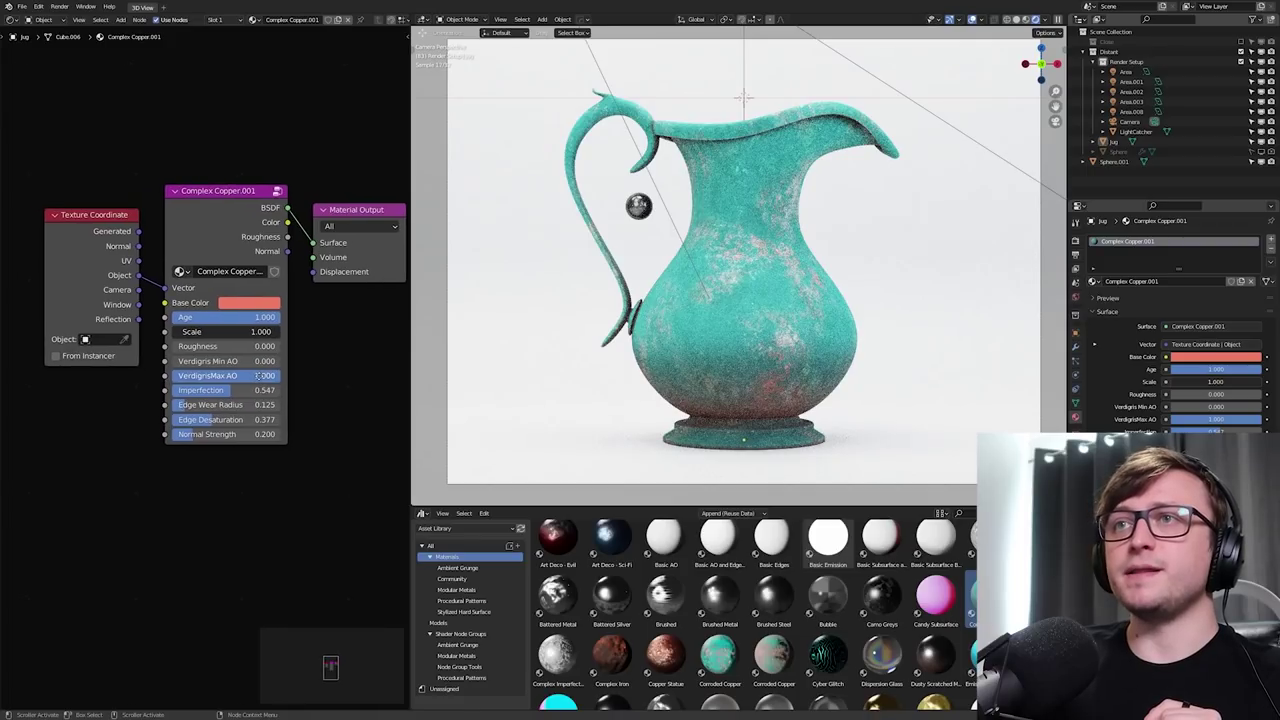
Add the Ambient Grunge node group from the Shader Node Groups catalog to the copper material and place it beneath the Material Output.
left_click(479, 644)
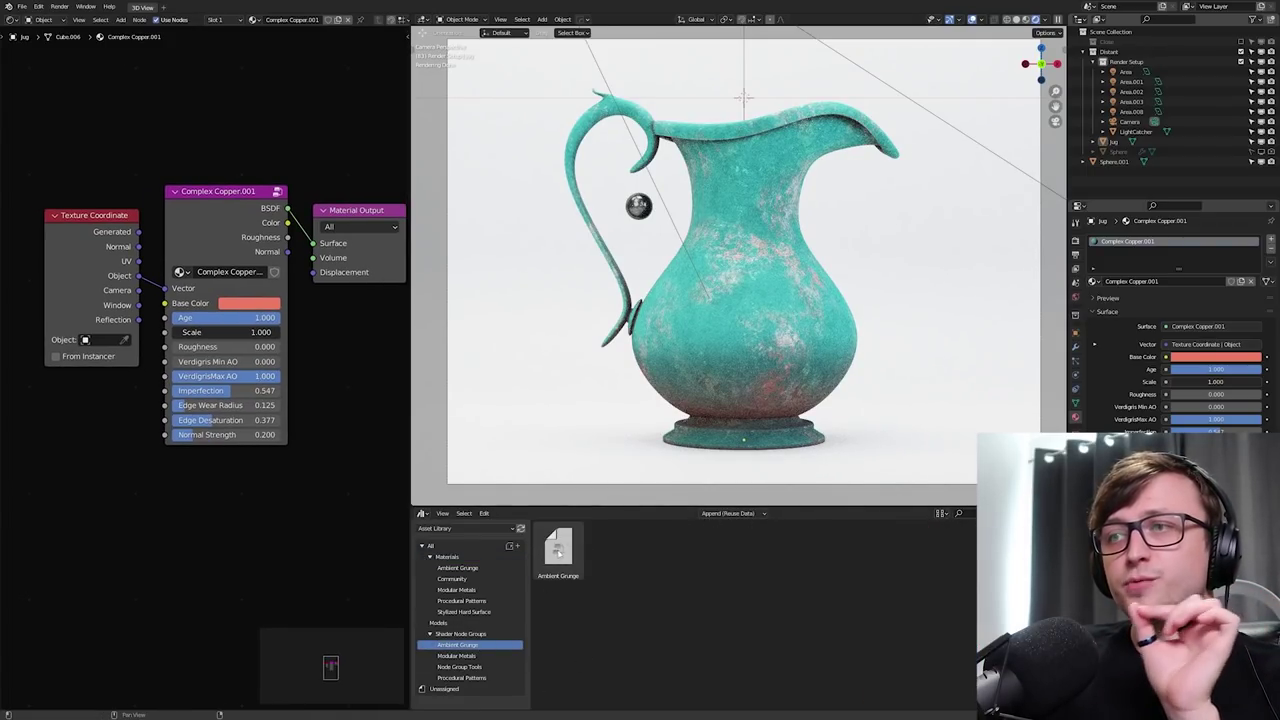
left_click_drag(558, 548, 177, 527)
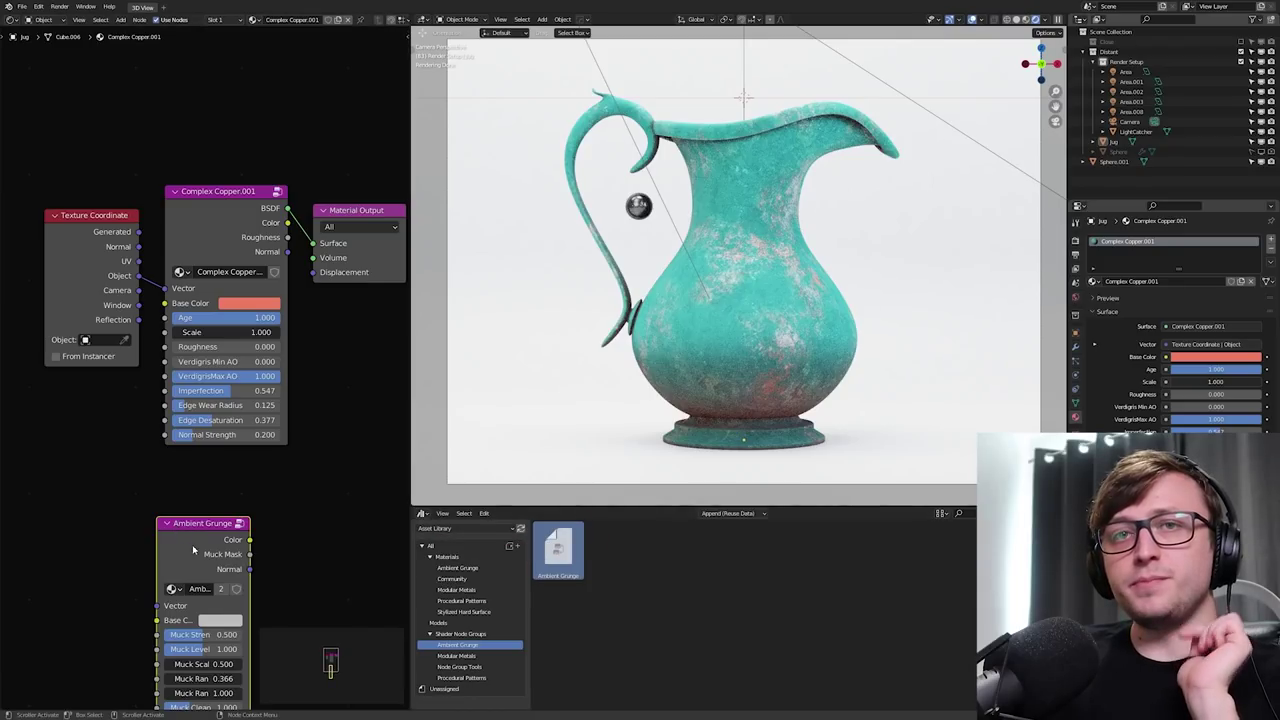
middle_click_drag(199, 553, 154, 565)
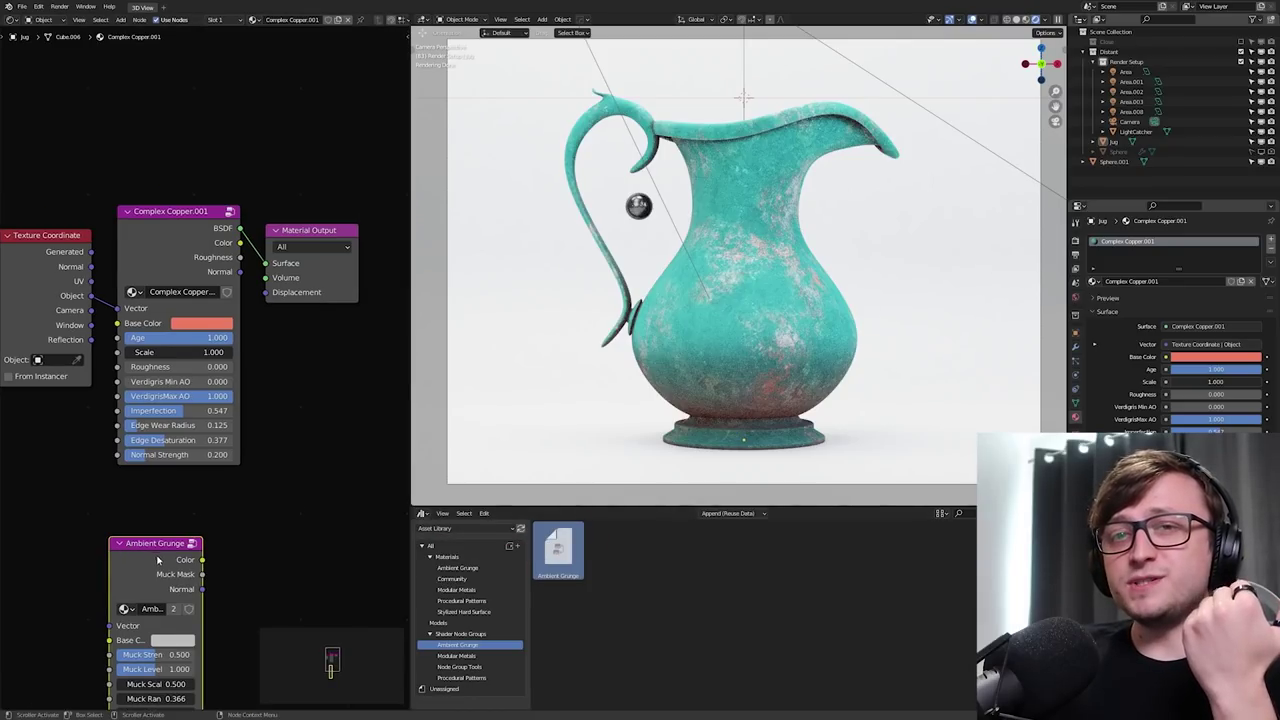
left_click_drag(157, 560, 325, 376)
middle_click_drag(325, 376, 257, 396)
scroll(257, 396, "down", 1)
left_click_drag(276, 394, 264, 380)
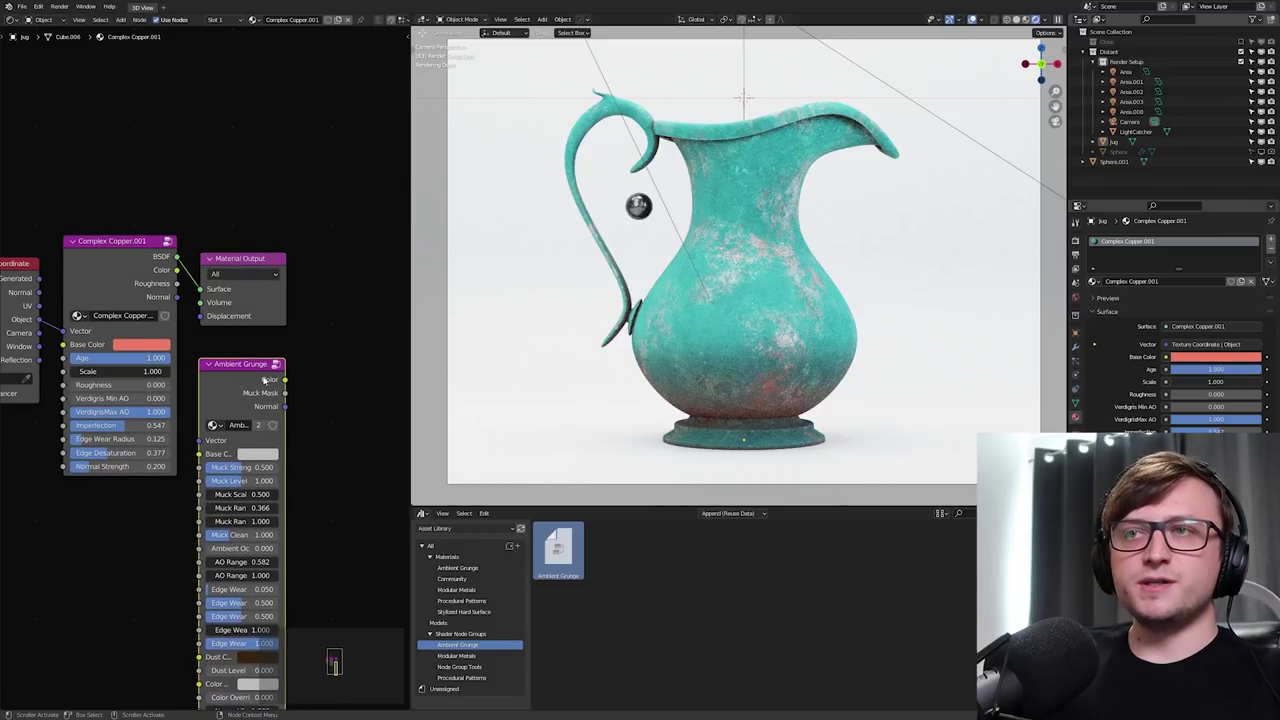
Move the Material Output farther from the Complex Copper node and add a Glossy BSDF shader between them.
middle_click_drag(264, 380, 214, 420)
left_click_drag(191, 301, 371, 228)
key("shift+a")
left_click(314, 349)
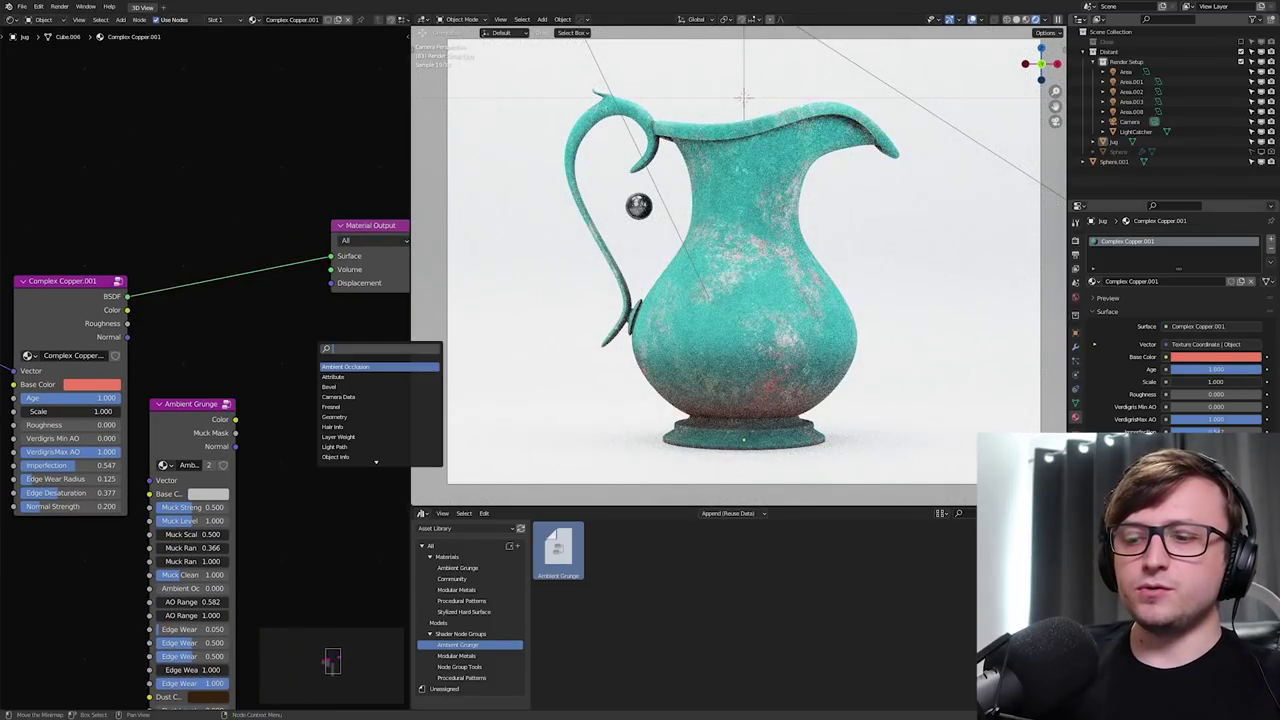
type("glos")
key("Return")
left_click(234, 300)
middle_click_drag(234, 300, 241, 304)
Link Complex Copper's Roughness and Normal outputs to the Glossy BSDF, and its Color output to Ambient Grunge's Base Color.
left_click_drag(134, 327, 240, 371)
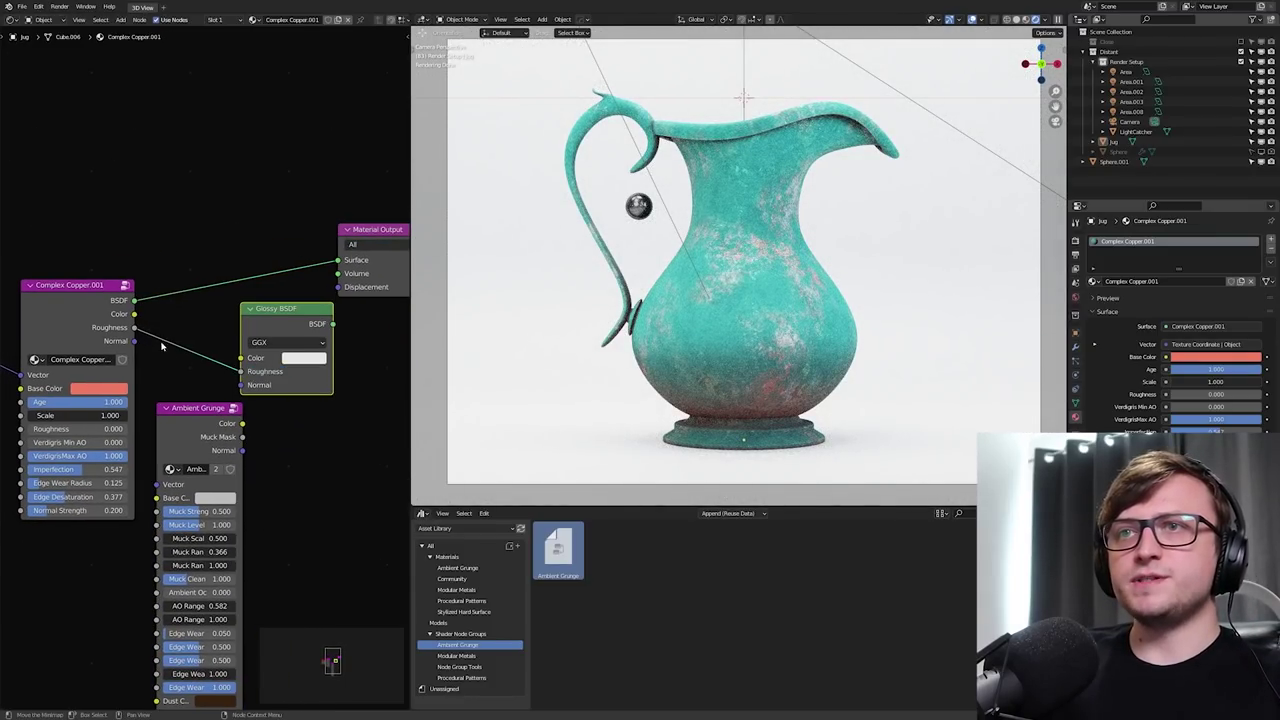
left_click(133, 343)
middle_click_drag(255, 397, 217, 403)
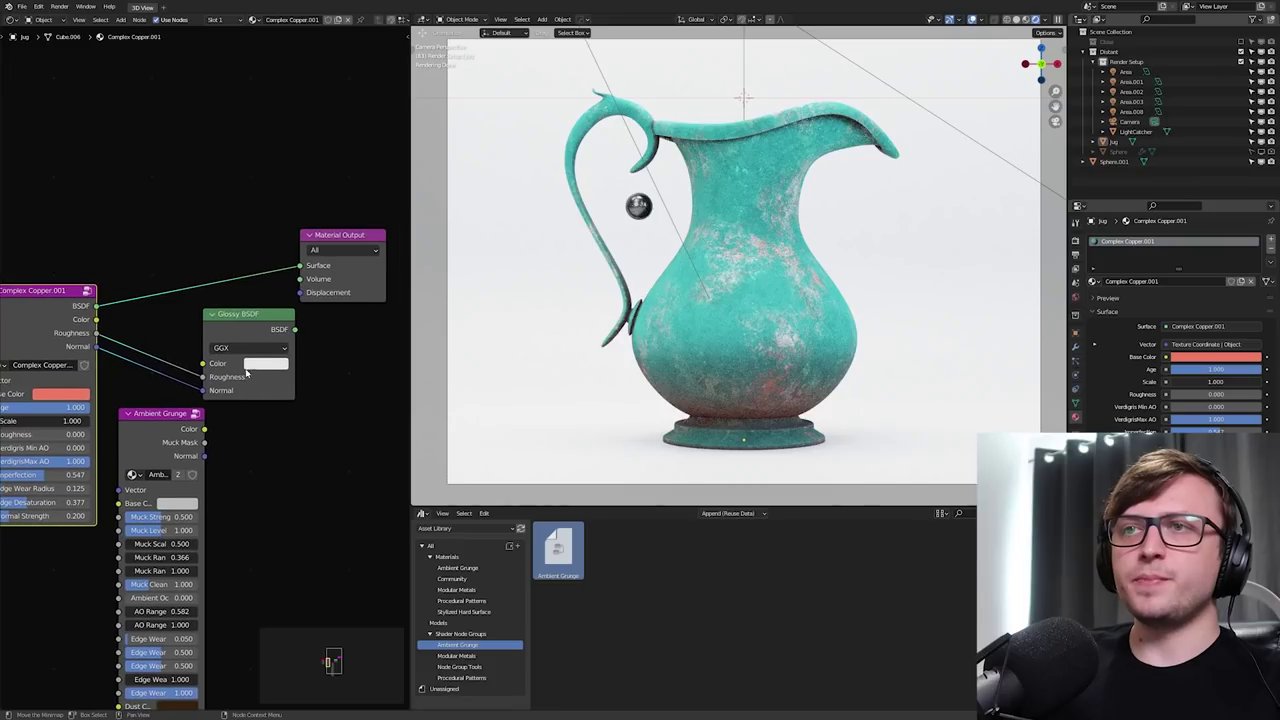
middle_click_drag(136, 348, 146, 316)
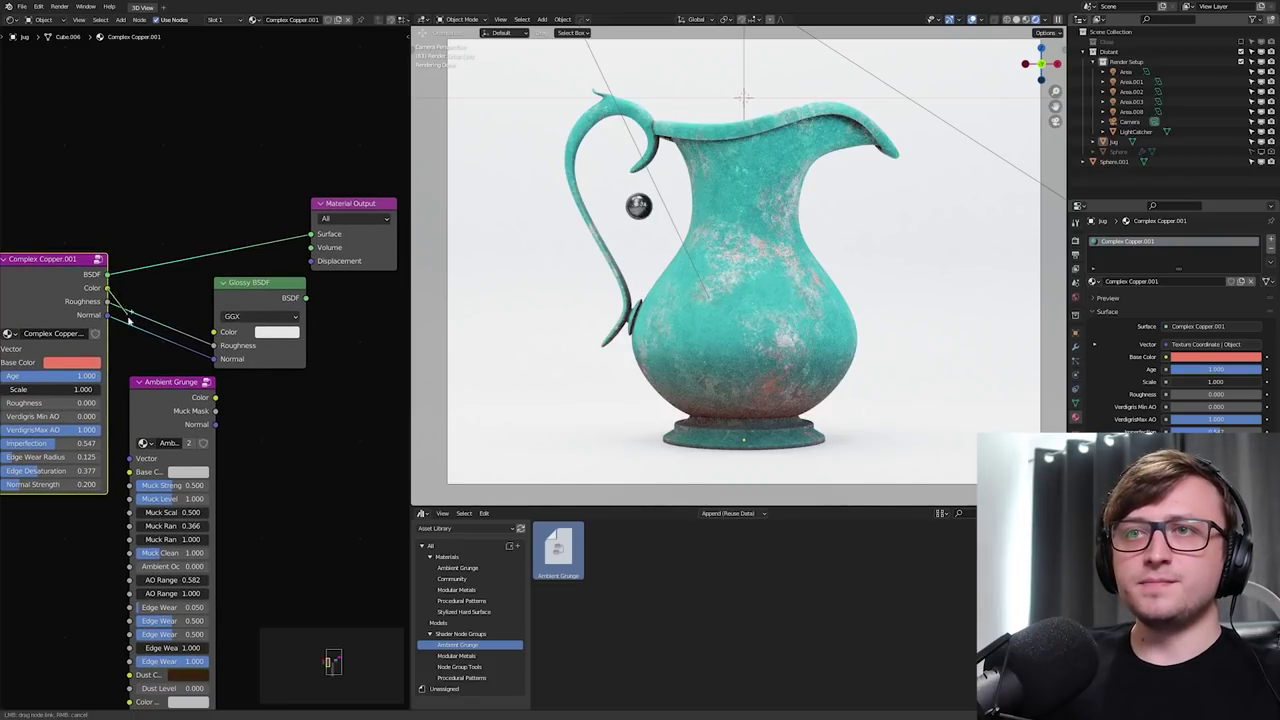
left_click_drag(130, 477, 130, 472)
middle_click_drag(220, 457, 206, 475)
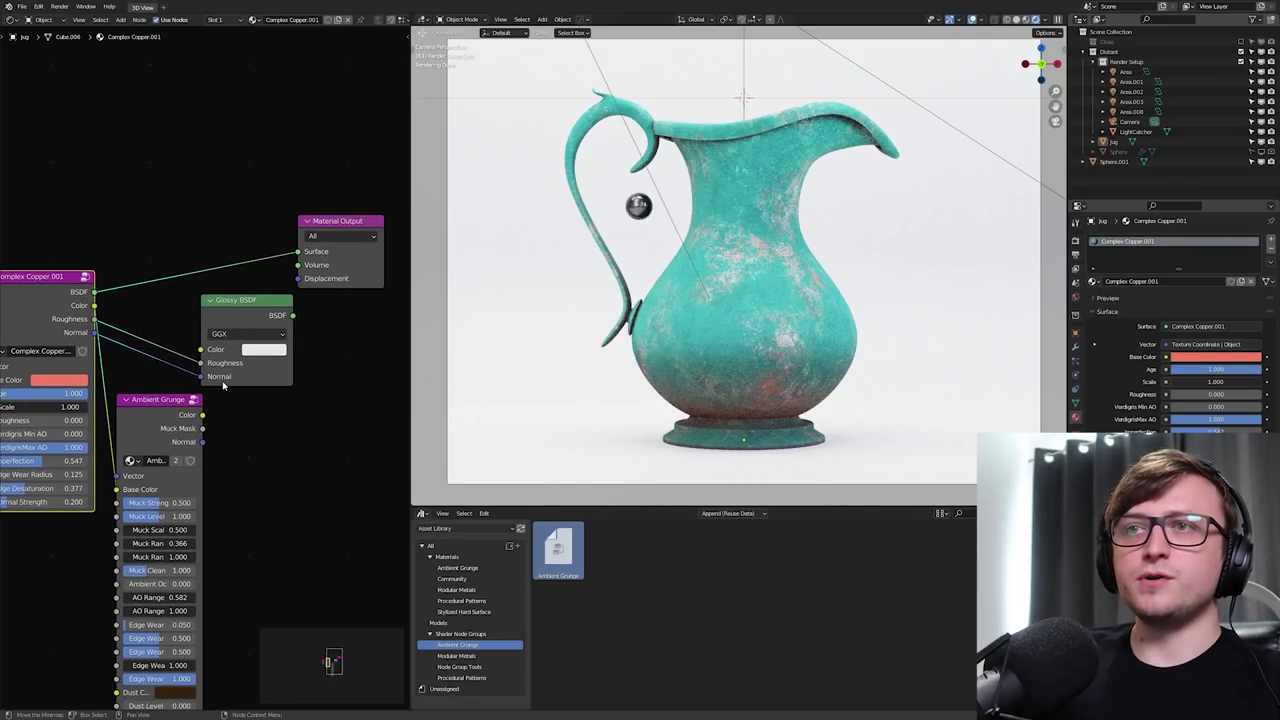
Link Ambient Grunge's Color output to the Glossy BSDF's Color, and the Glossy BSDF to the Material Output's Surface.
middle_click_drag(223, 381, 233, 377)
left_click_drag(234, 377, 259, 391)
left_click_drag(212, 410, 235, 363)
scroll(236, 372, "down", 1)
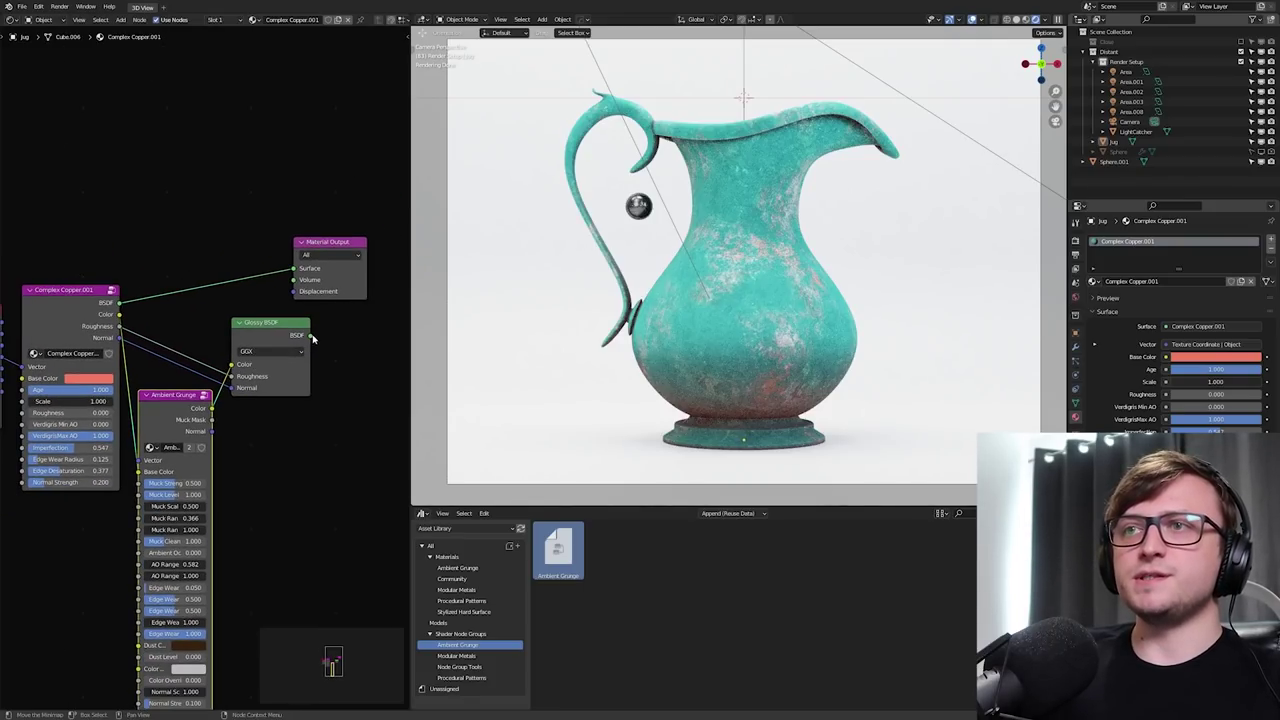
left_click_drag(296, 274, 295, 269)
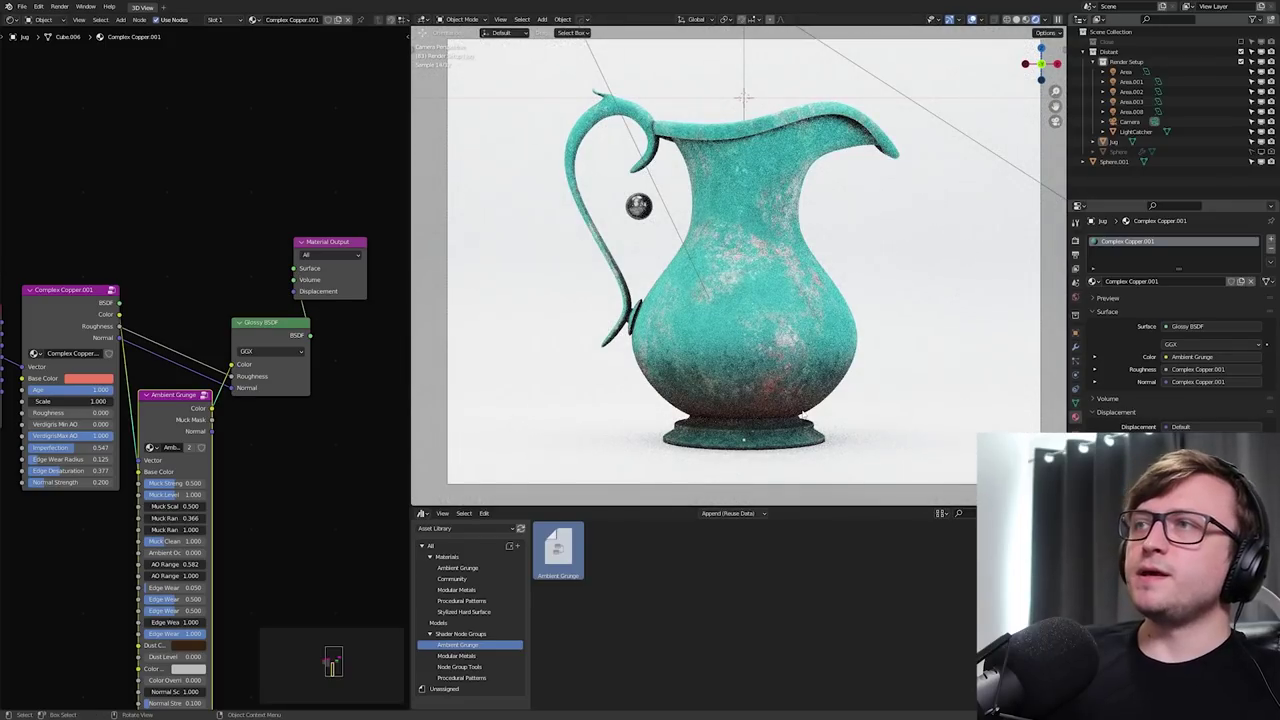
Set Ambient Grunge's Muck Strength to 0.792 and Muck Level to 1.333, and Complex Copper's Age to 0.176.
middle_click_drag(255, 467, 289, 417)
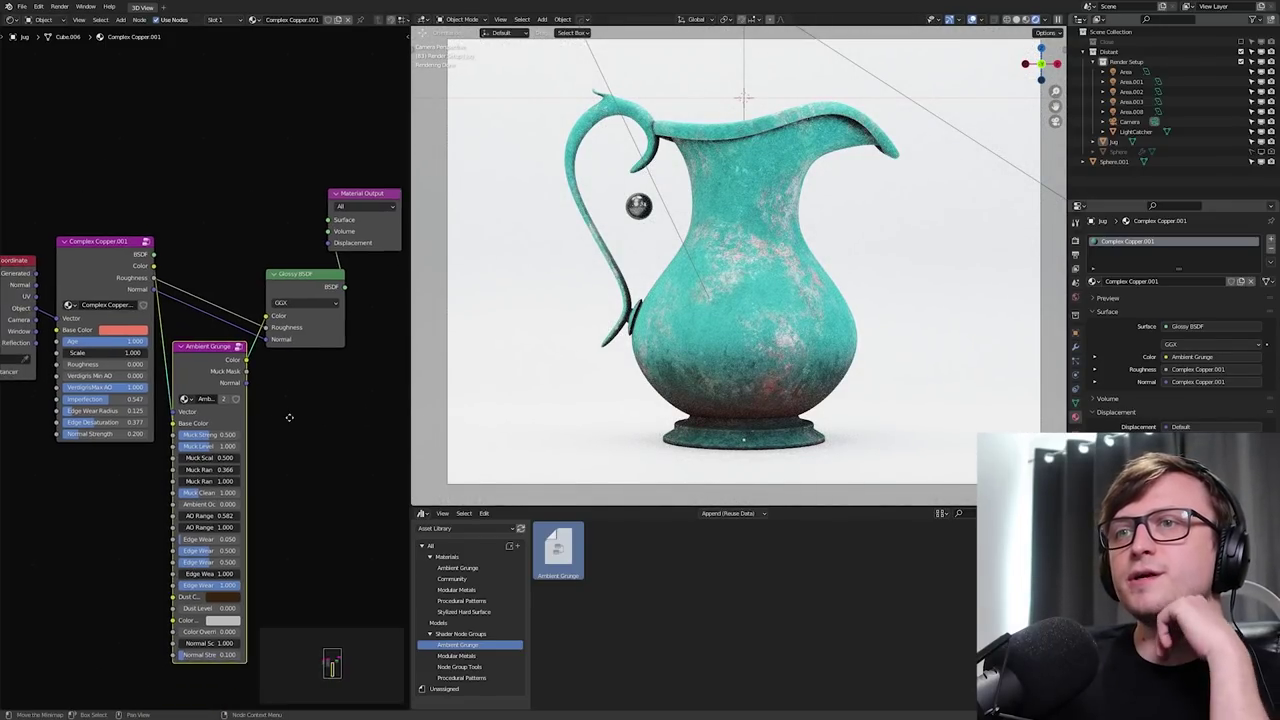
scroll(289, 417, "up", 2)
mouse_move(208, 454)
left_mouse_down()
mouse_move(233, 454)
mouse_move(236, 440)
mouse_move(200, 454)
mouse_move(224, 453)
left_mouse_up()
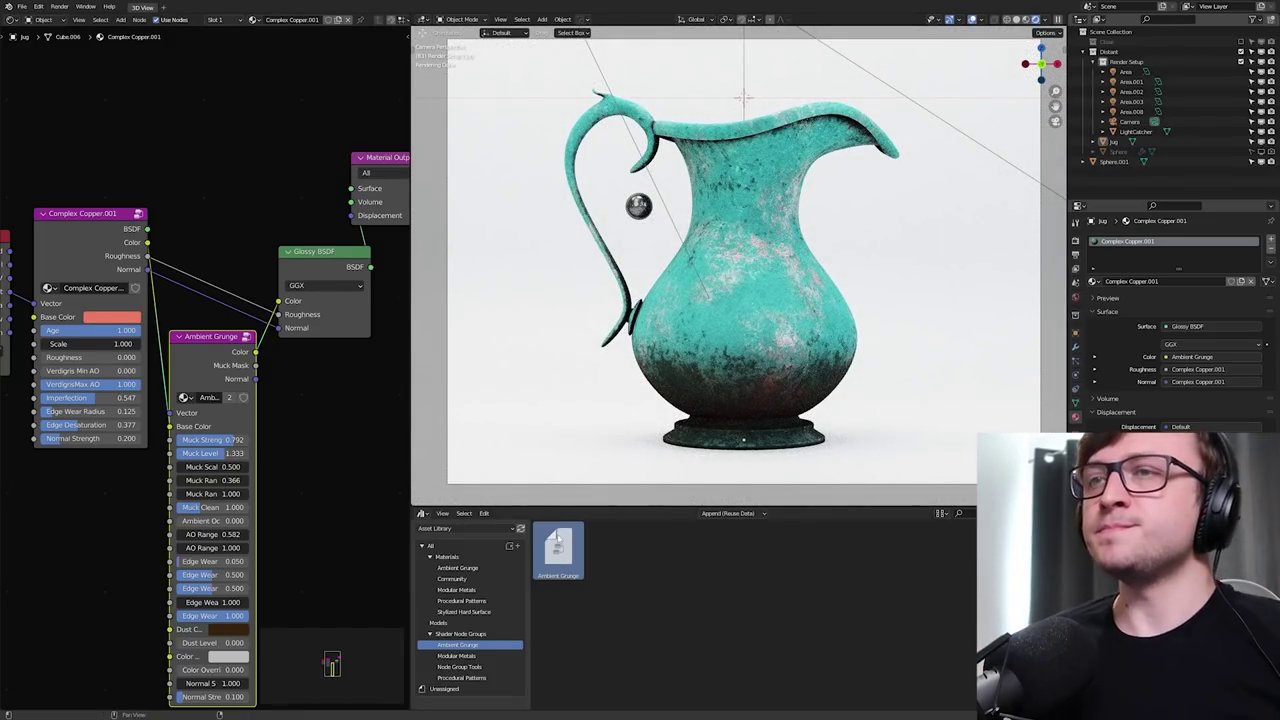
middle_click_drag(95, 337, 132, 323)
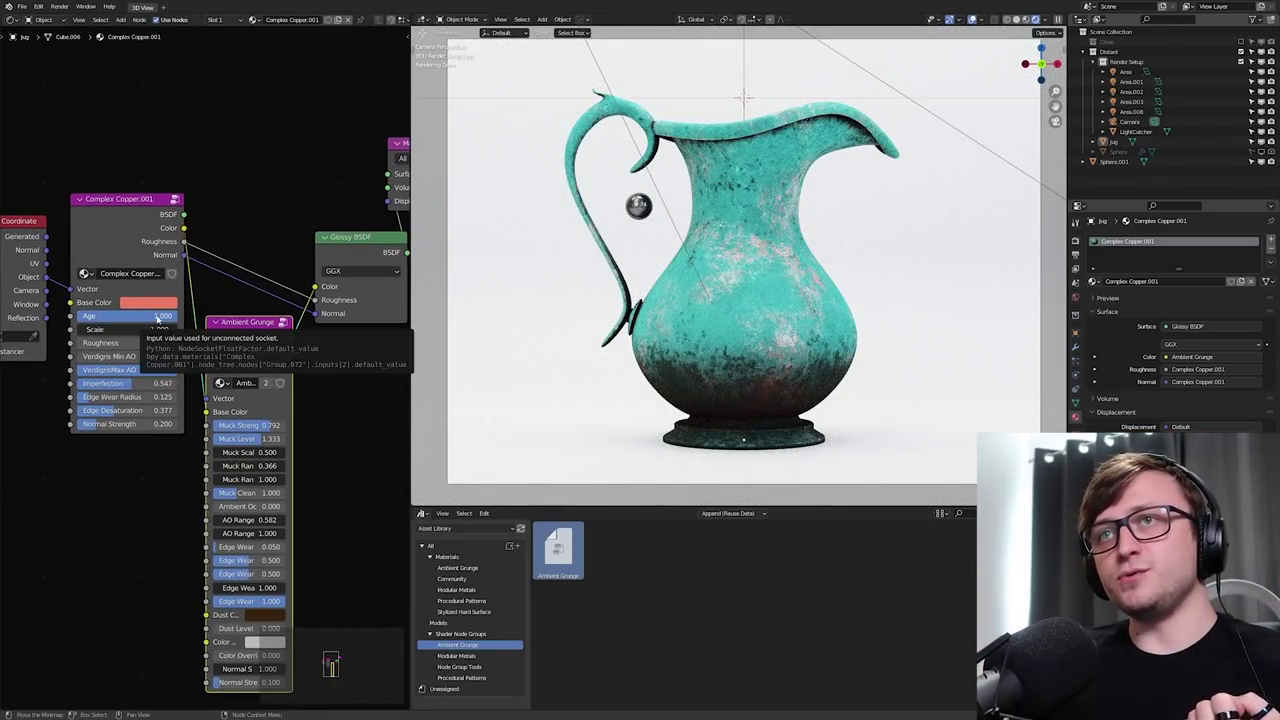
left_click_drag(157, 317, 74, 317)
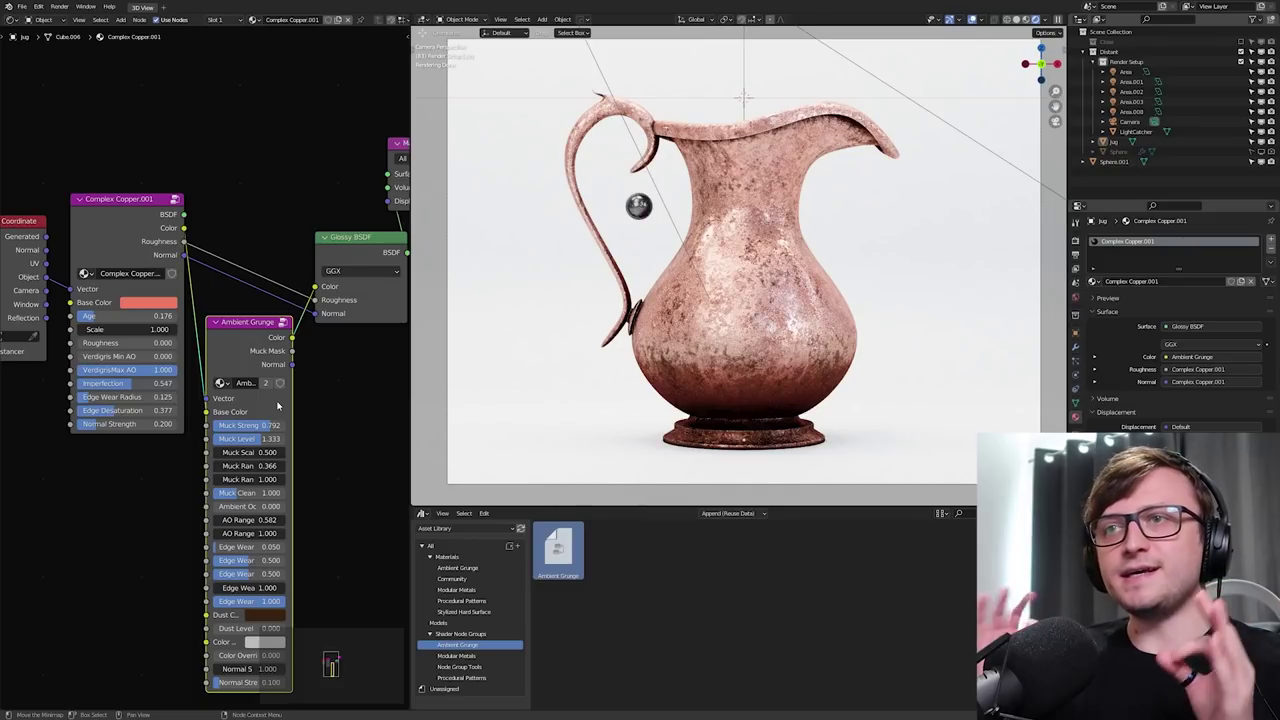
Add the Truchet node group from the Procedural Patterns shader catalog and place it below the Complex Copper node.
scroll(278, 405, "down", 2)
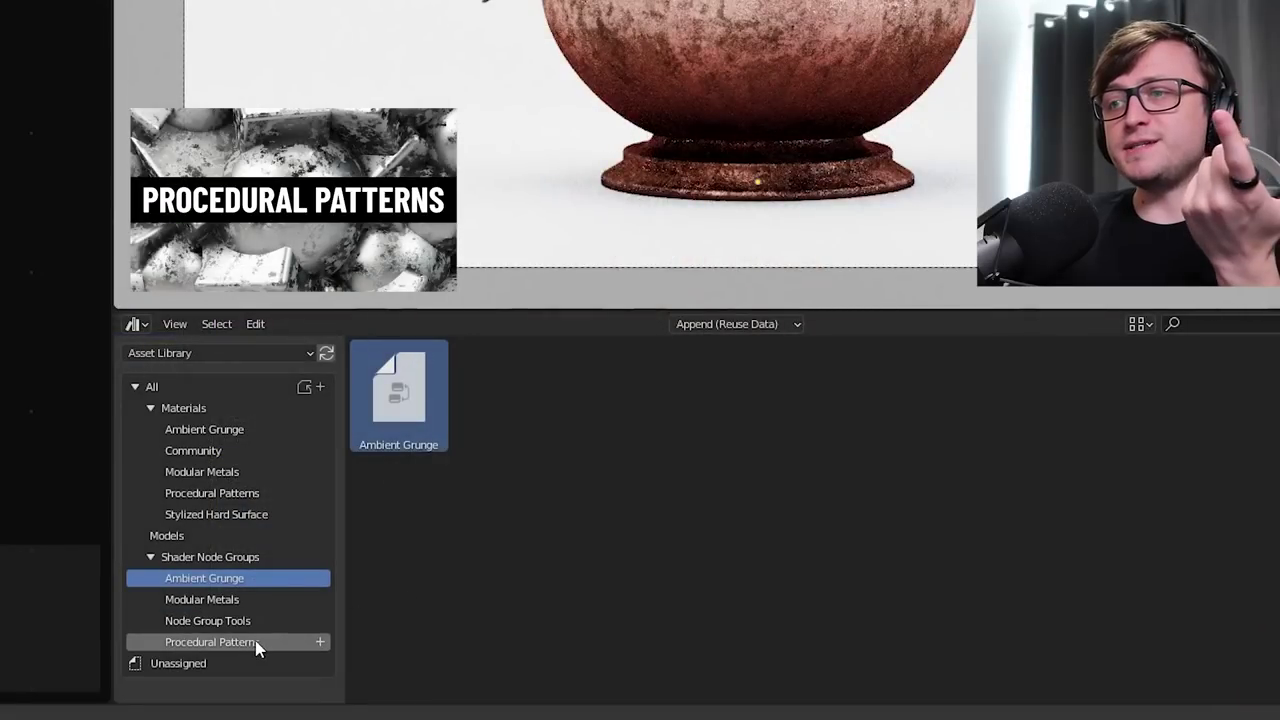
left_click(481, 677)
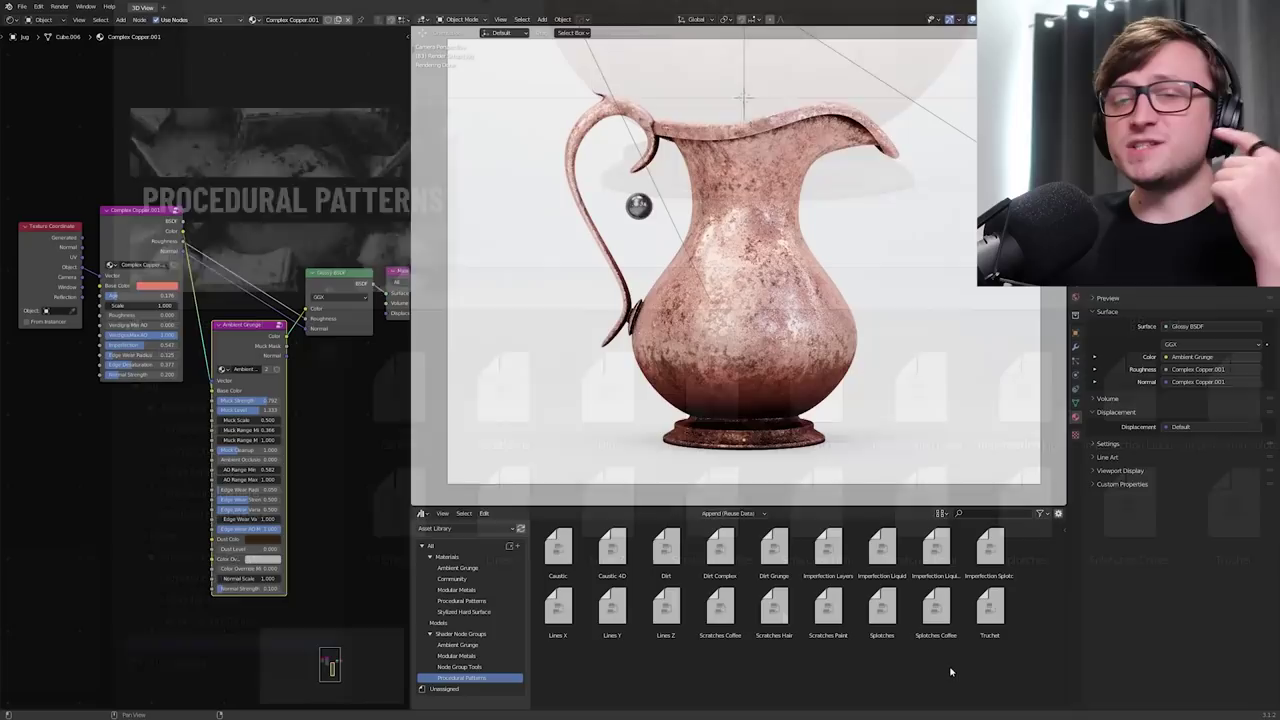
left_click_drag(1002, 625, 146, 485)
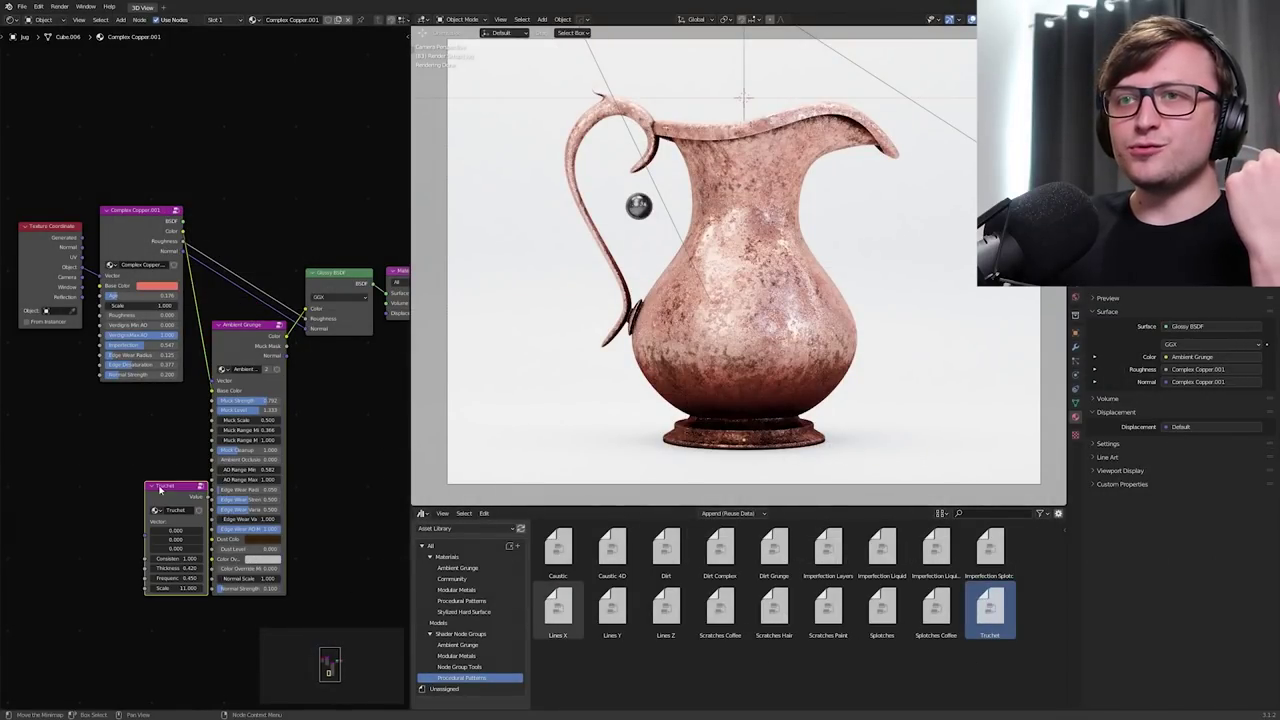
middle_click_drag(133, 448, 175, 451)
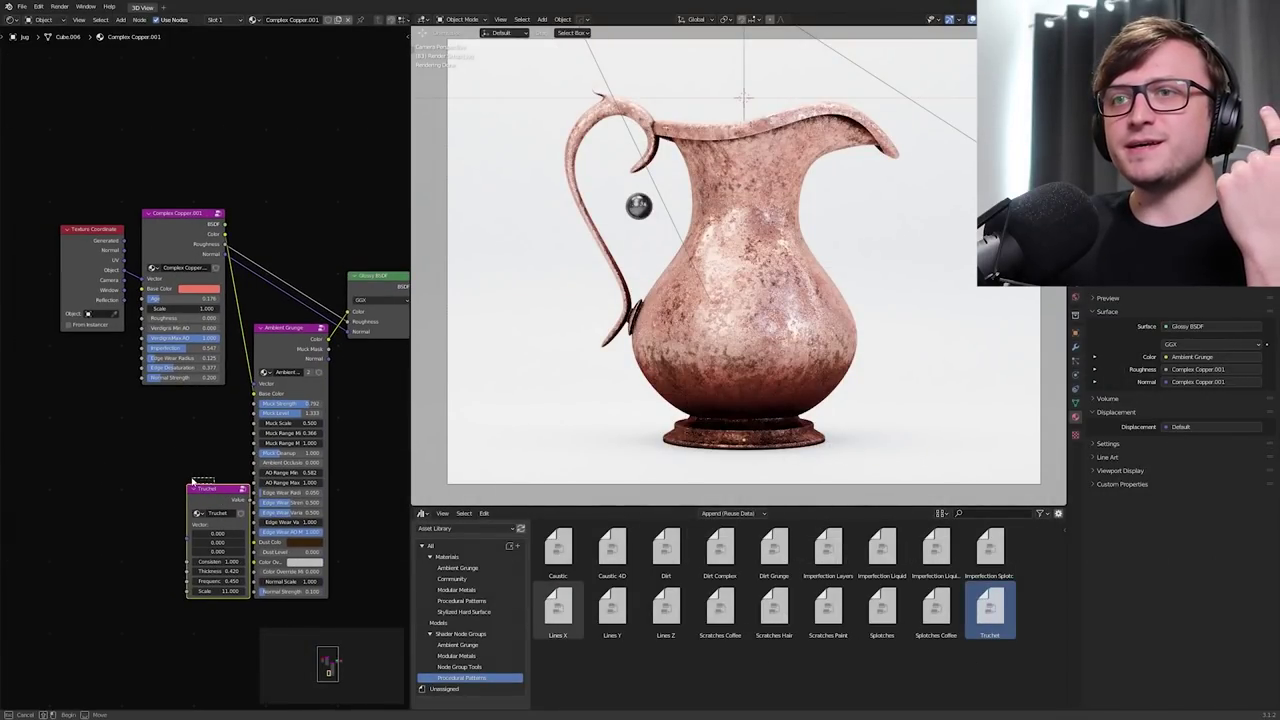
left_click_drag(213, 494, 190, 468)
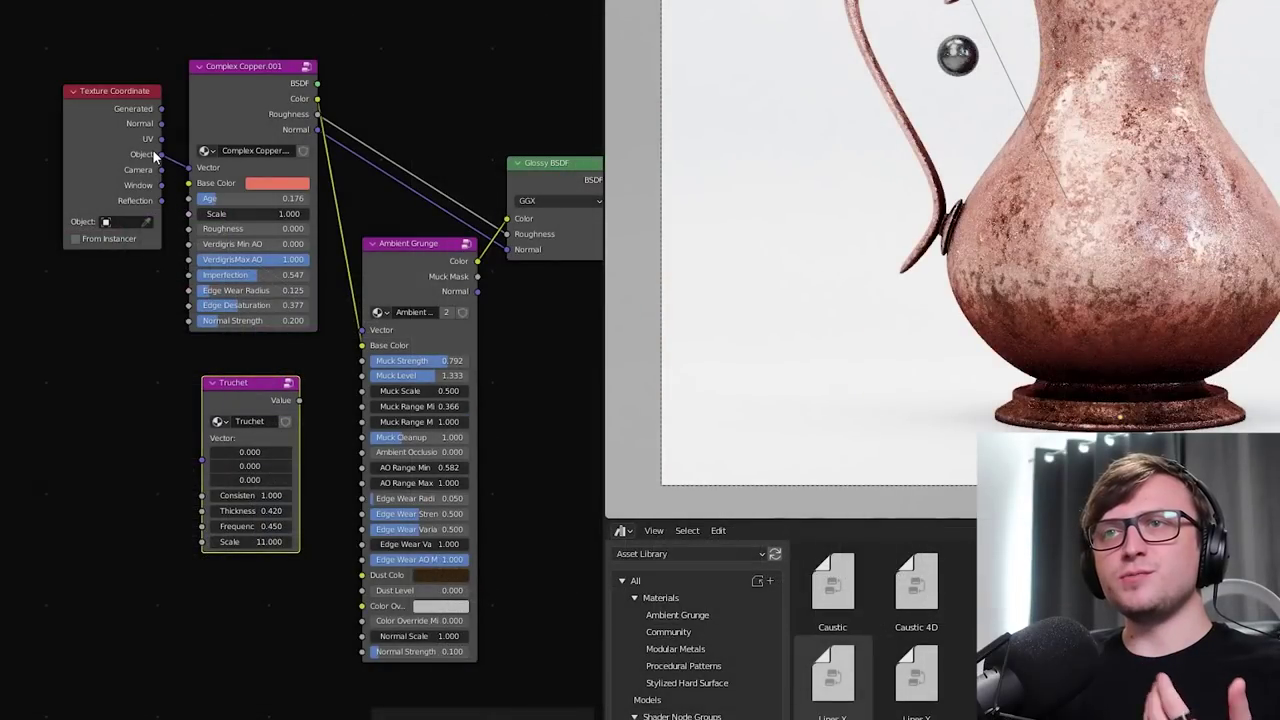
Link the Texture Coordinate's Object output to Truchet's Vector input and move the Truchet node below the Glossy BSDF.
left_click_drag(158, 153, 202, 459)
middle_click_drag(311, 430, 327, 368)
scroll(260, 475, "up", 1)
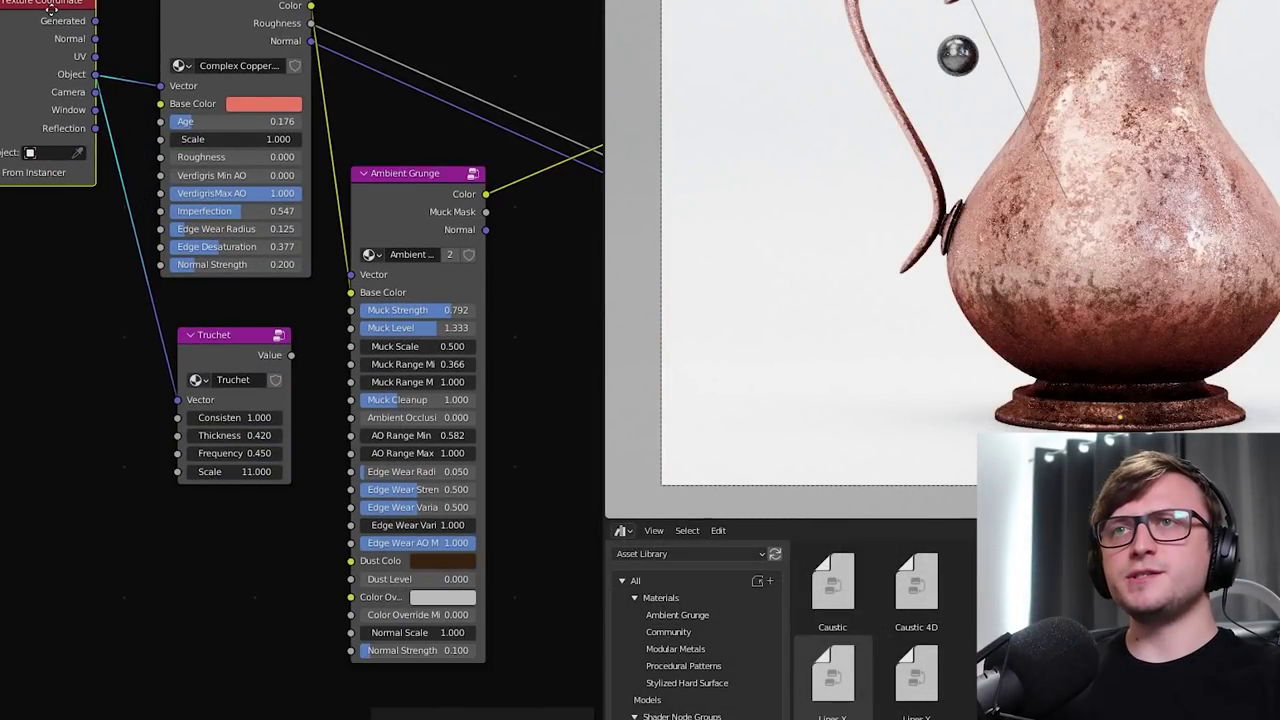
left_click_drag(143, 106, 178, 400)
middle_click_drag(261, 381, 114, 385)
left_click(129, 362)
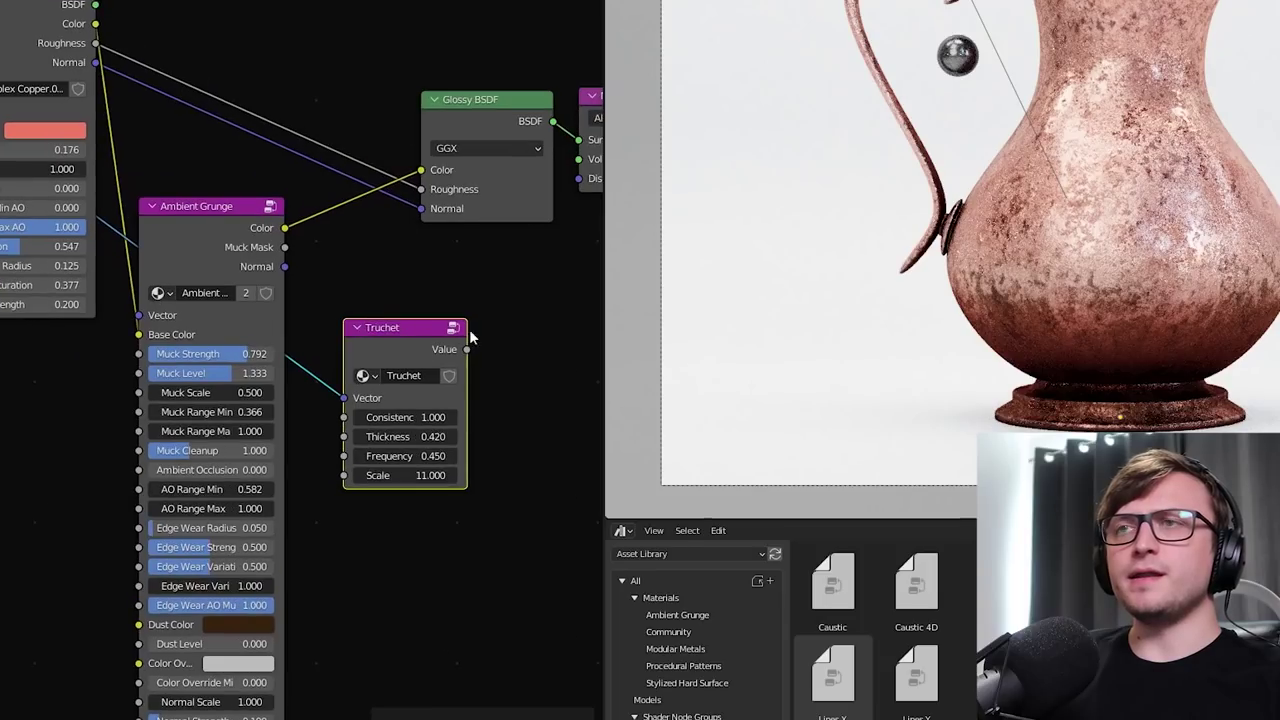
Link Truchet's Value output to the Glossy BSDF's Roughness input.
middle_click_drag(469, 329, 367, 341)
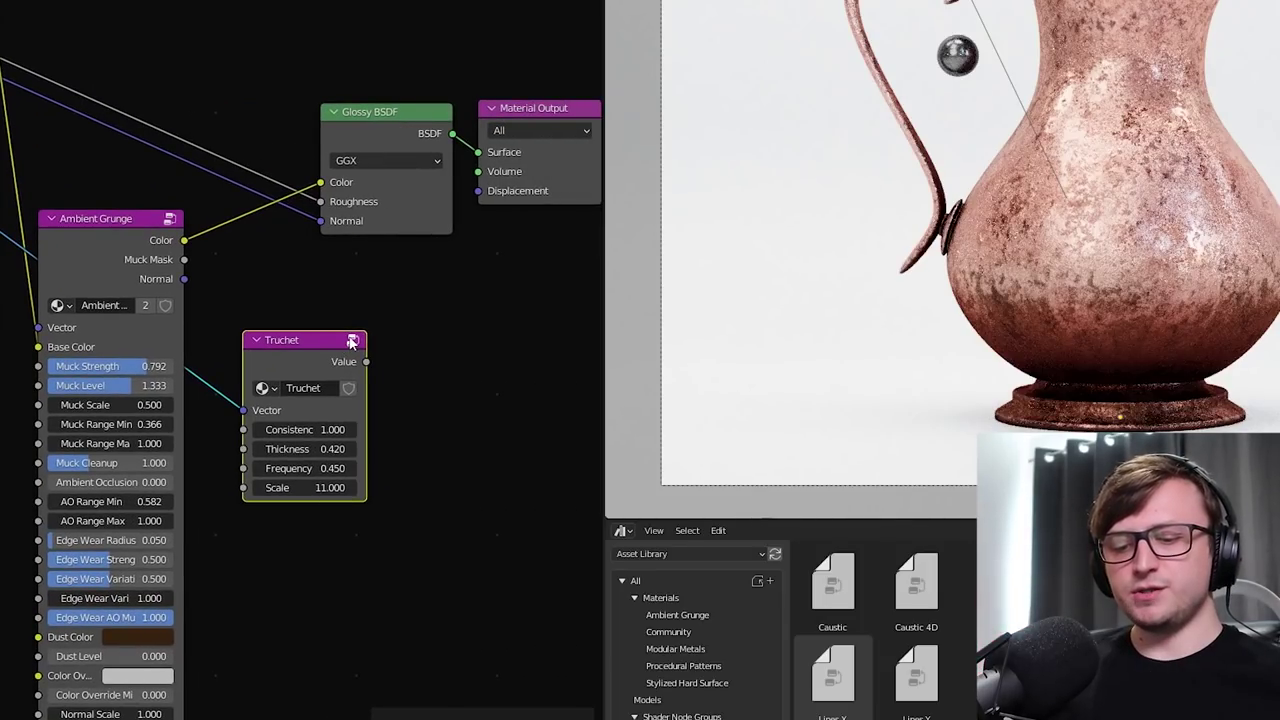
left_click_drag(366, 361, 391, 361)
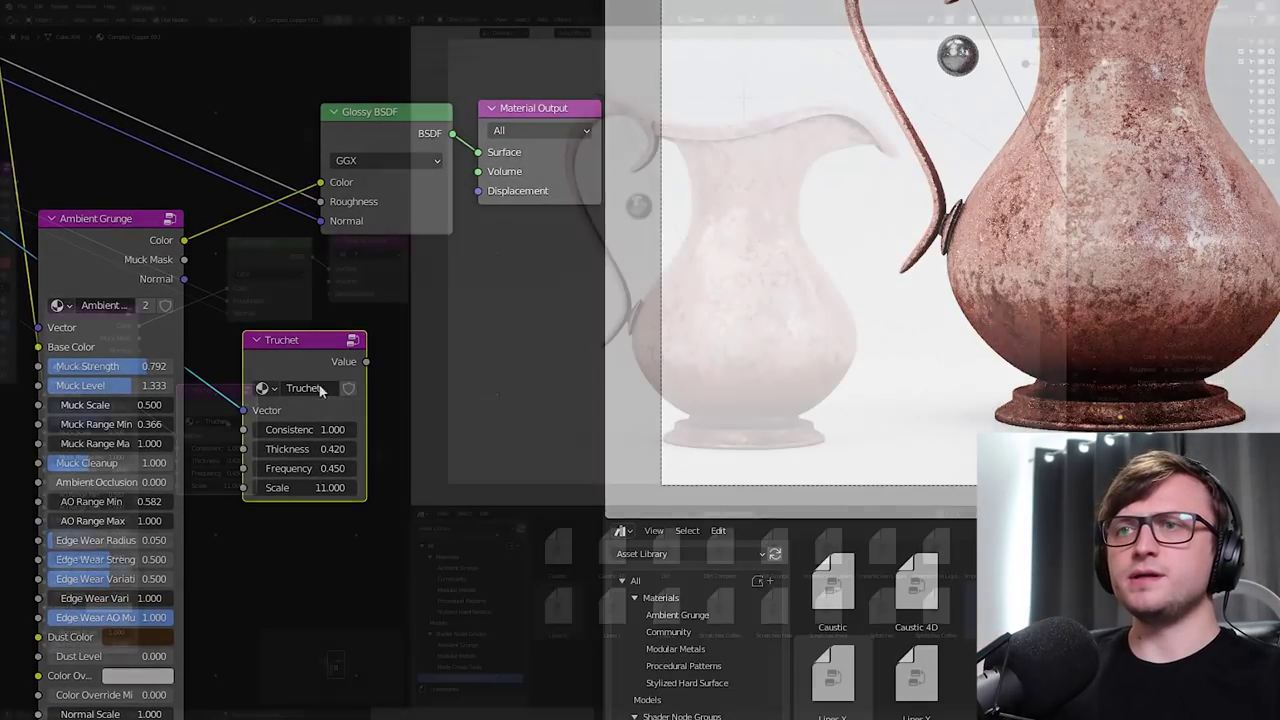
left_click_drag(227, 299, 229, 300)
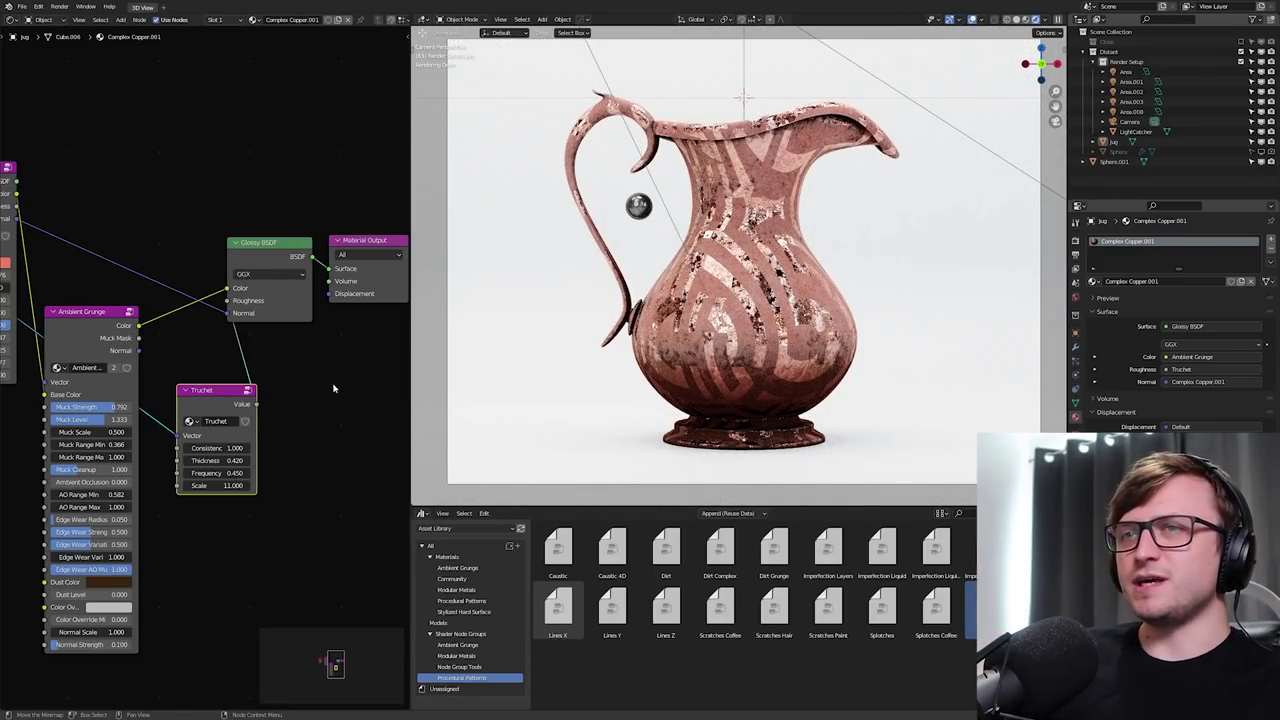
Set Truchet's Scale to 16.800 and Thickness to 0.510, and space the Truchet and Glossy BSDF nodes farther apart.
middle_click_drag(334, 388, 399, 340)
mouse_move(281, 437)
left_mouse_down()
mouse_move(345, 437)
mouse_move(302, 437)
left_mouse_up()
middle_click_drag(289, 378, 259, 397)
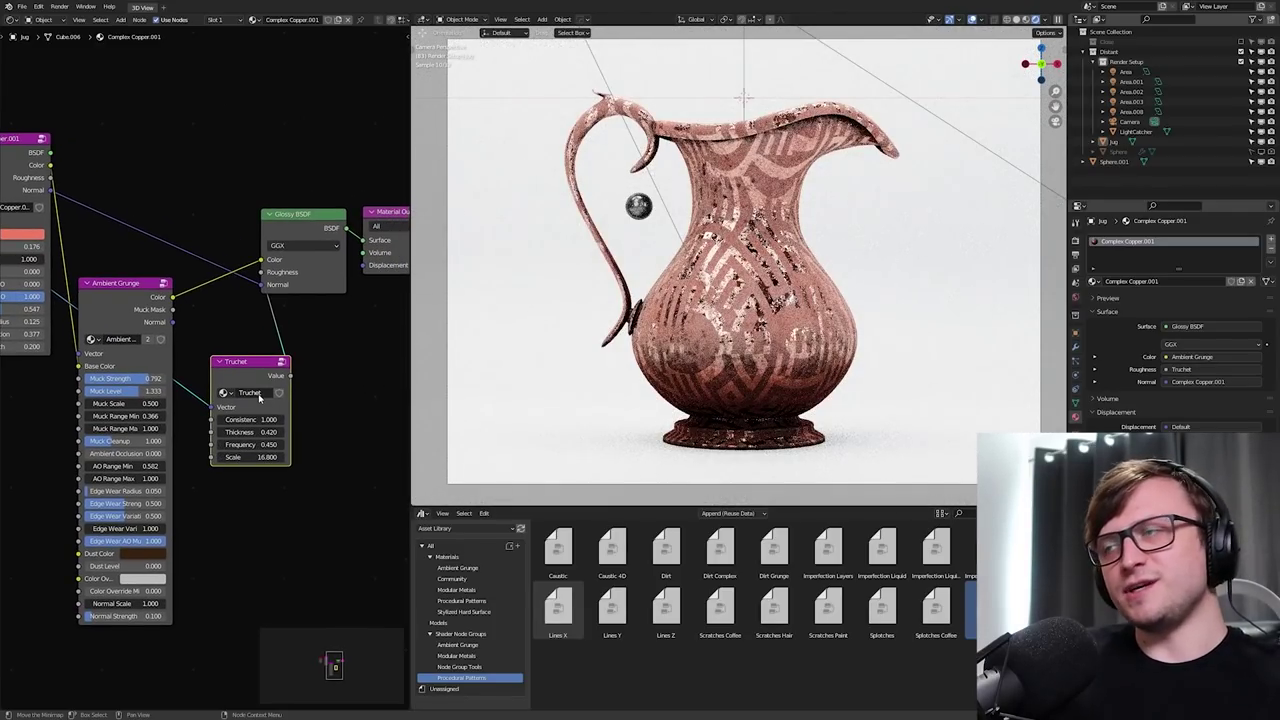
left_click_drag(246, 377, 236, 383)
mouse_move(241, 437)
left_mouse_down()
mouse_move(295, 437)
mouse_move(238, 437)
left_mouse_up()
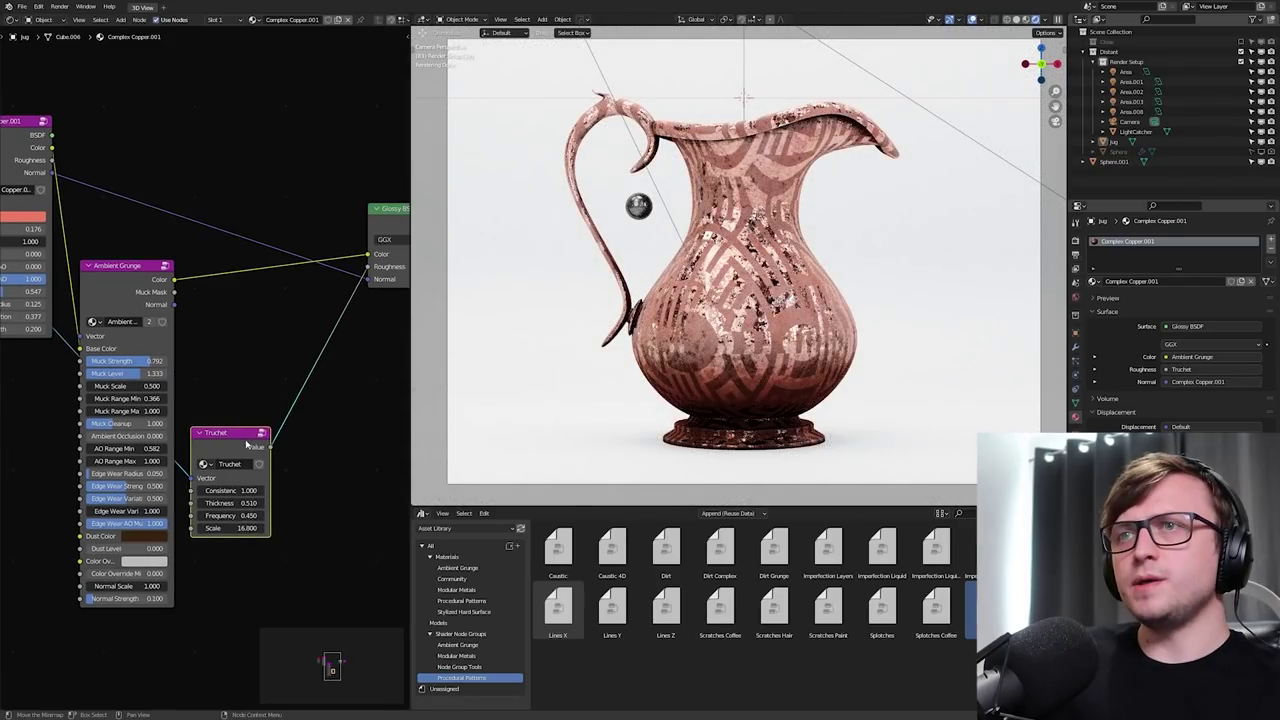
Add a MixRGB node above the Truchet node, between Ambient Grunge and the Glossy BSDF.
middle_click_drag(250, 430, 202, 434)
key("shift+a")
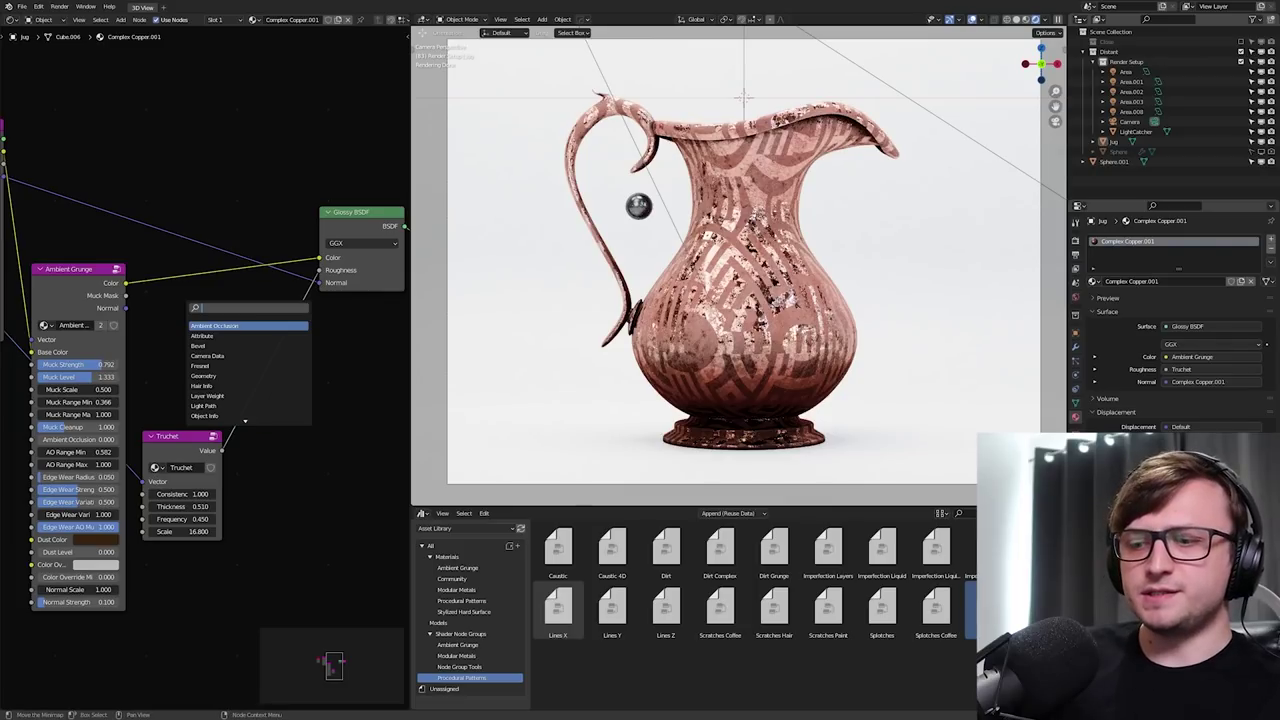
key("Return")
left_click(157, 311)
middle_click_drag(157, 311, 215, 361)
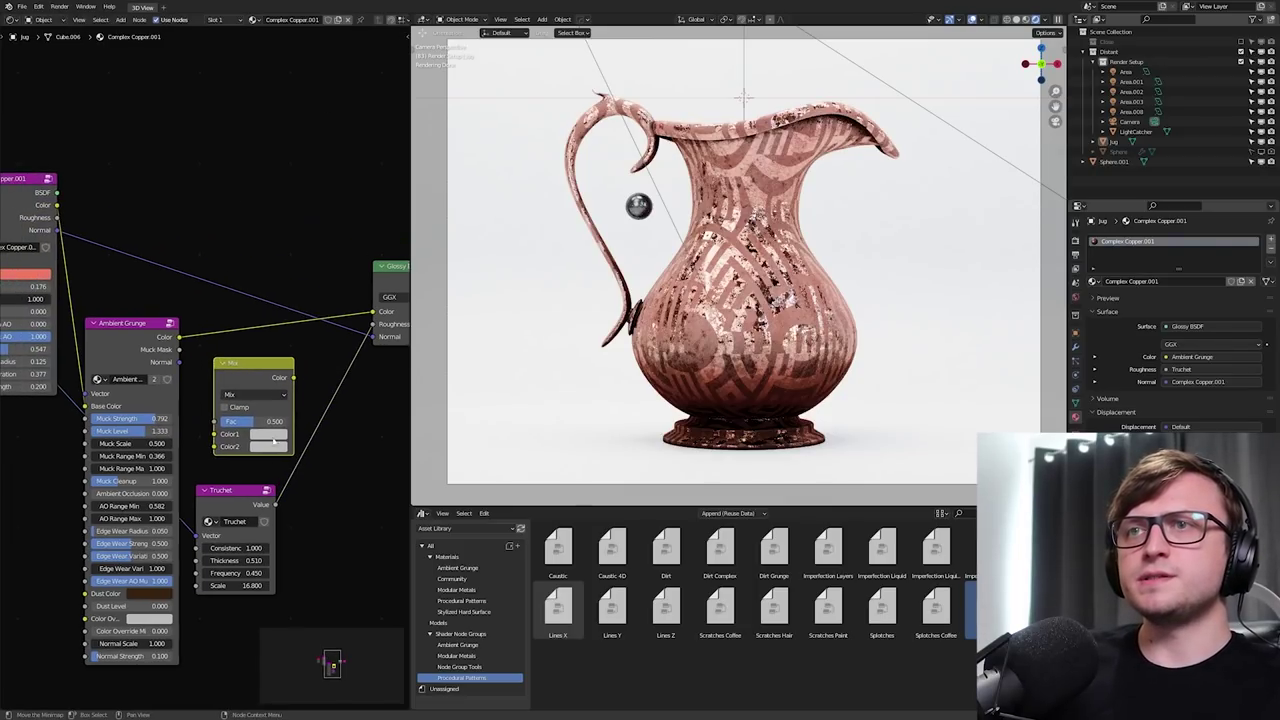
Link Complex Copper's Roughness to the Mix node's Color1, Truchet's Value to Color2, and the Mix output to the Glossy BSDF's Roughness.
scroll(215, 361, "down", 1)
left_click_drag(73, 223, 293, 487)
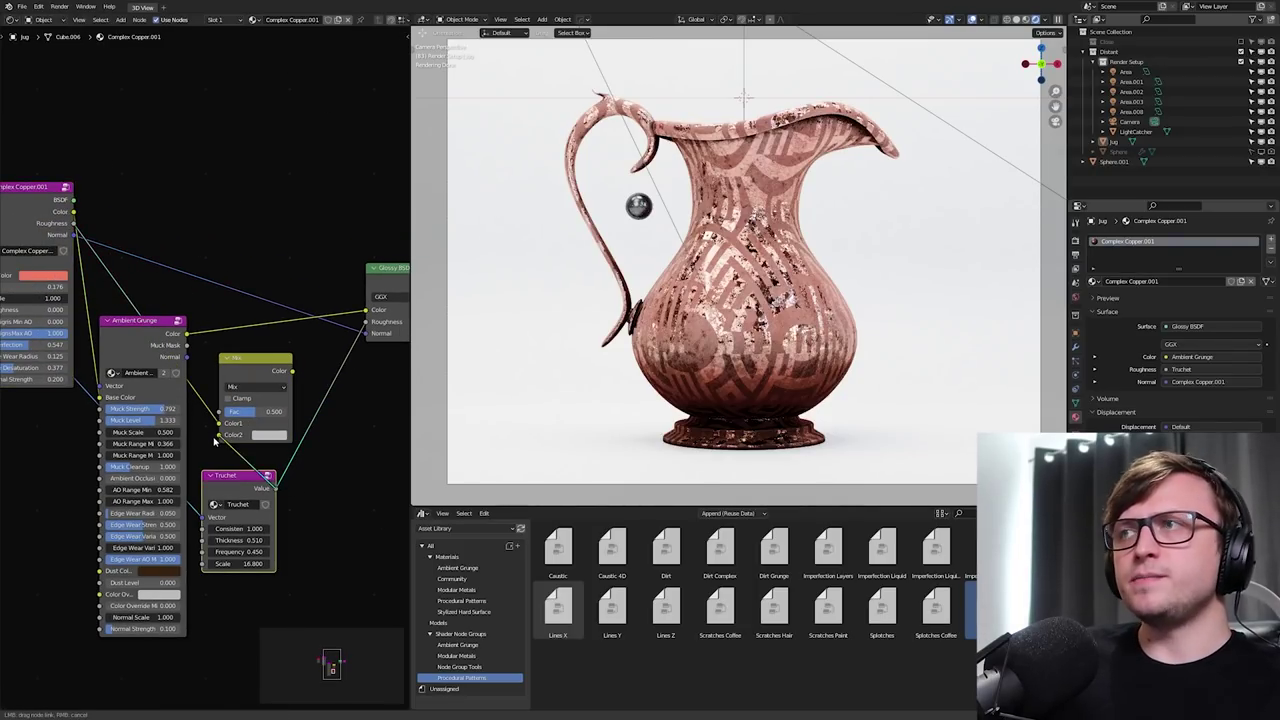
left_click_drag(292, 370, 367, 322)
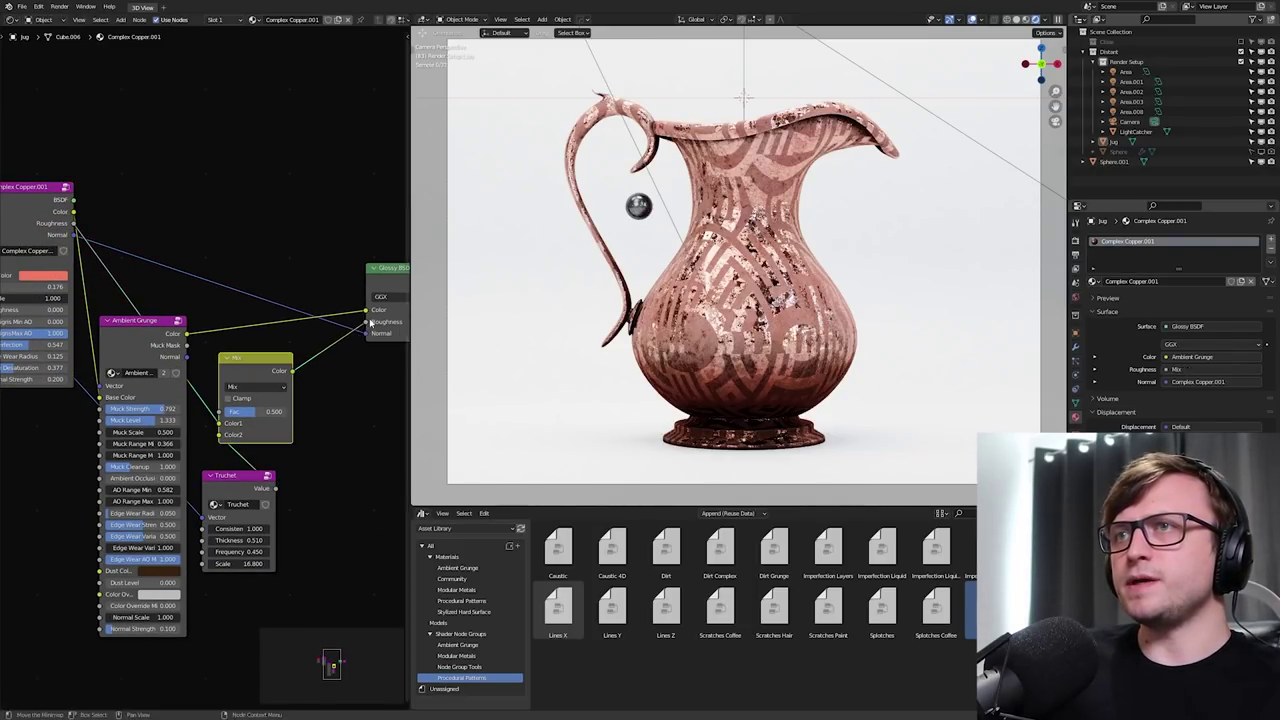
Set the roughness Mix node's blend mode to Add and its Fac to 1.000.
left_click(255, 386)
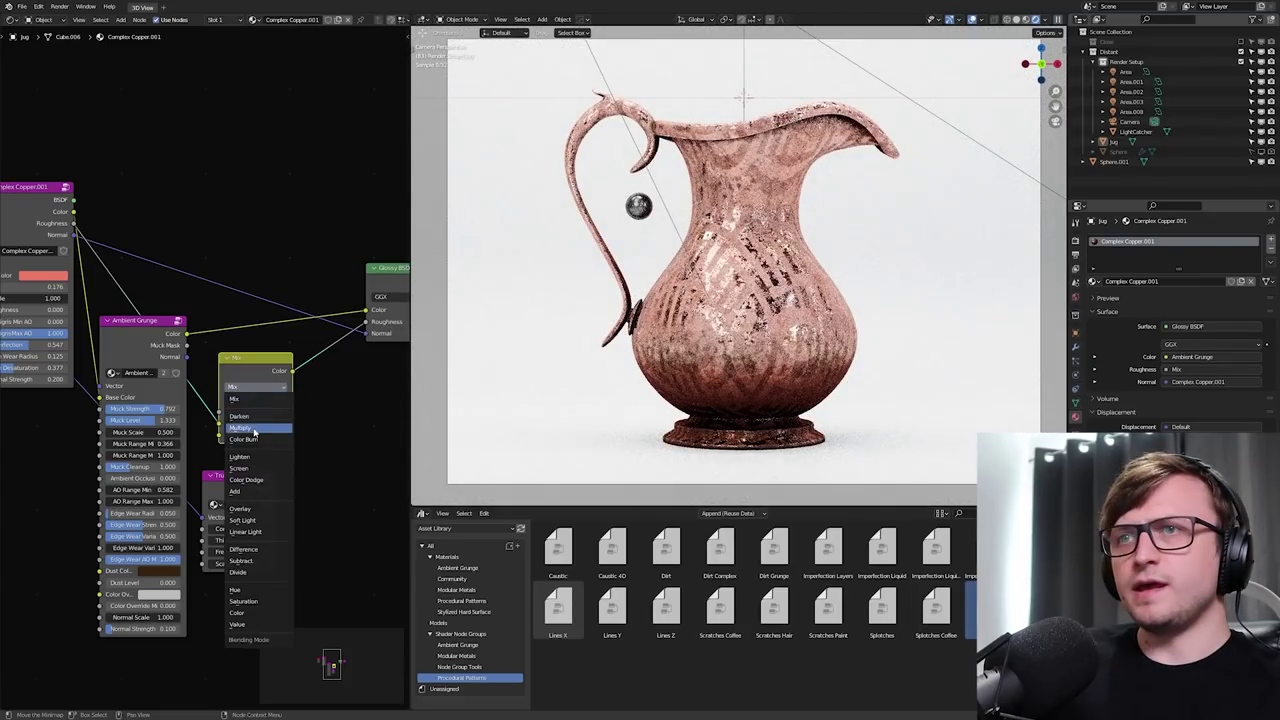
left_click(258, 492)
left_click_drag(238, 411, 287, 411)
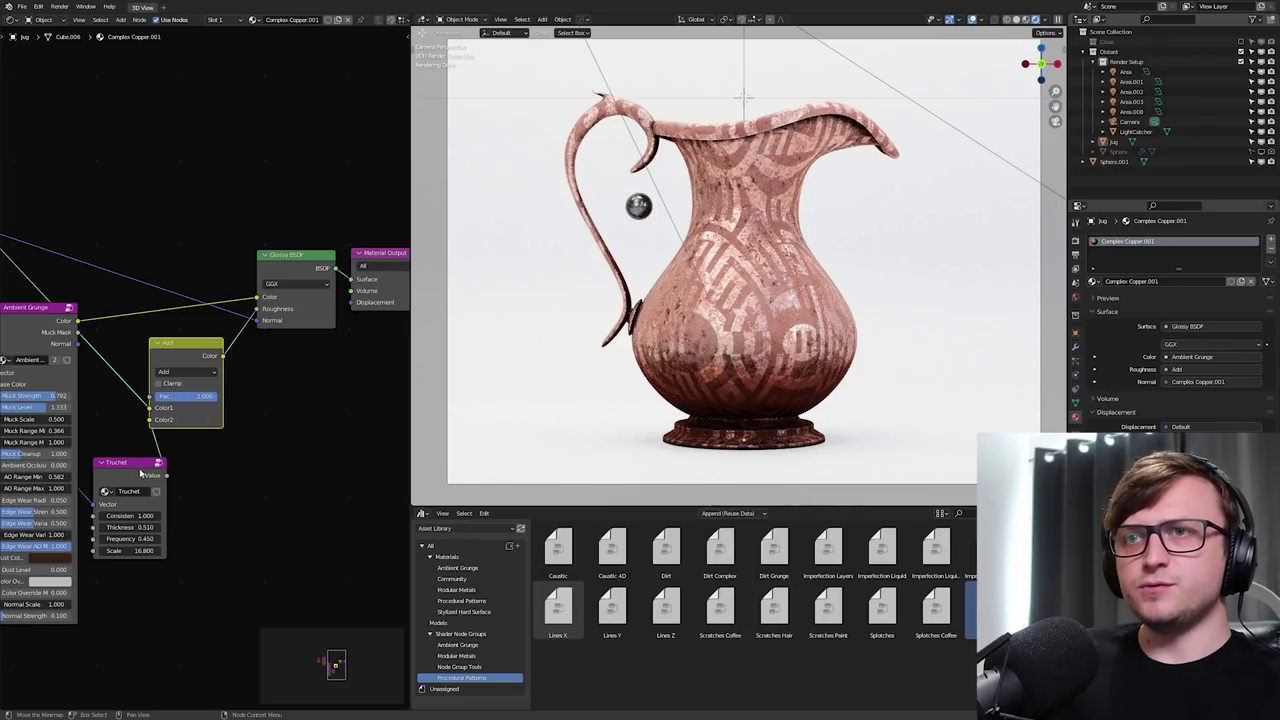
Reposition the Truchet node and move the Glossy BSDF and Material Output farther along to make room in the node tree.
left_click_drag(142, 467, 174, 479)
middle_click_drag(385, 369, 306, 377)
left_click(308, 264)
left_click_drag(222, 267, 292, 263, "shift")
scroll(280, 265, "down", 7)
middle_click_drag(190, 265, 266, 286)
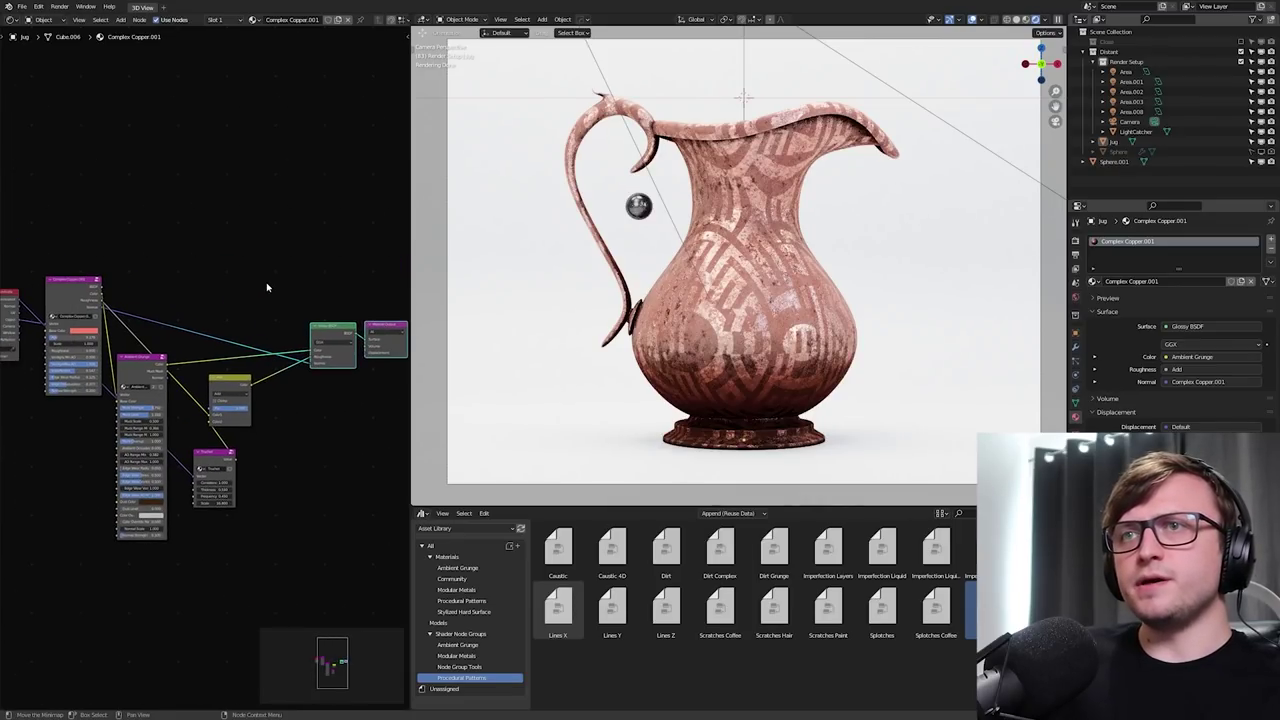
Widen the shader editor and add a second MixRGB node just above the Glossy BSDF.
left_click(266, 286)
scroll(330, 287, "up", 1)
left_click_drag(411, 288, 578, 275)
scroll(718, 291, "up", 3)
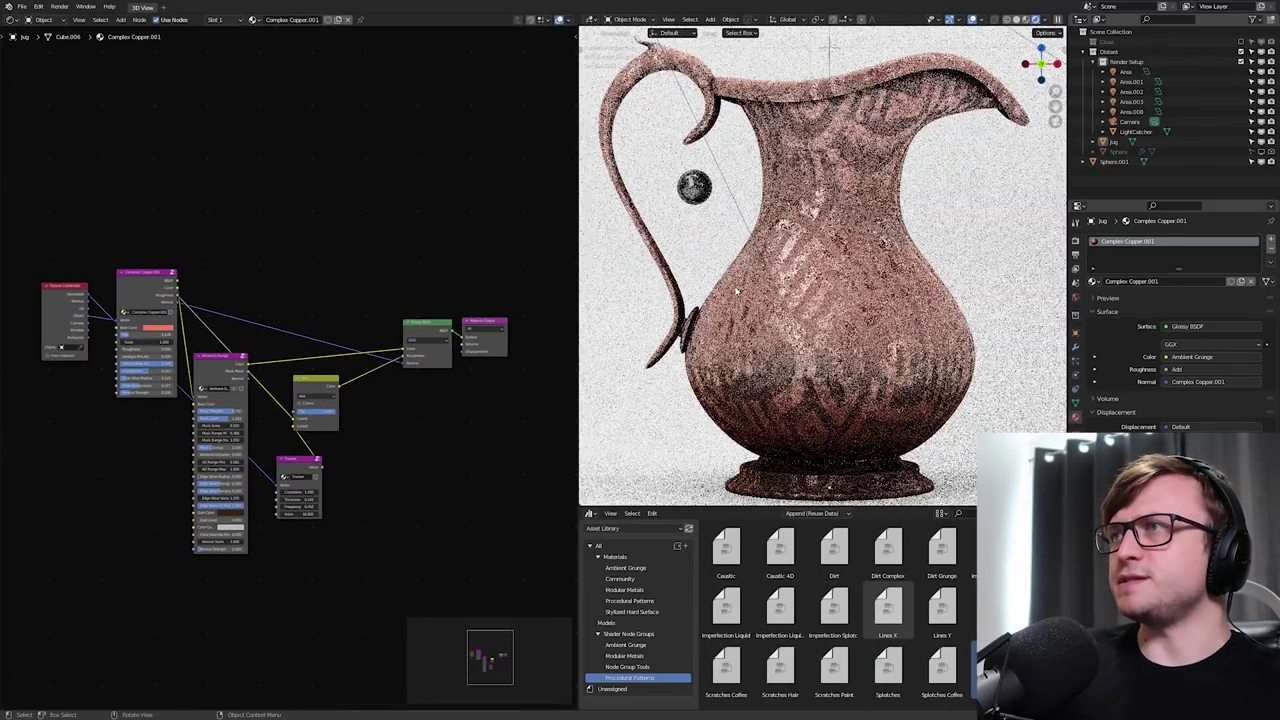
scroll(242, 383, "up", 3)
key("shift+a")
left_click(383, 239)
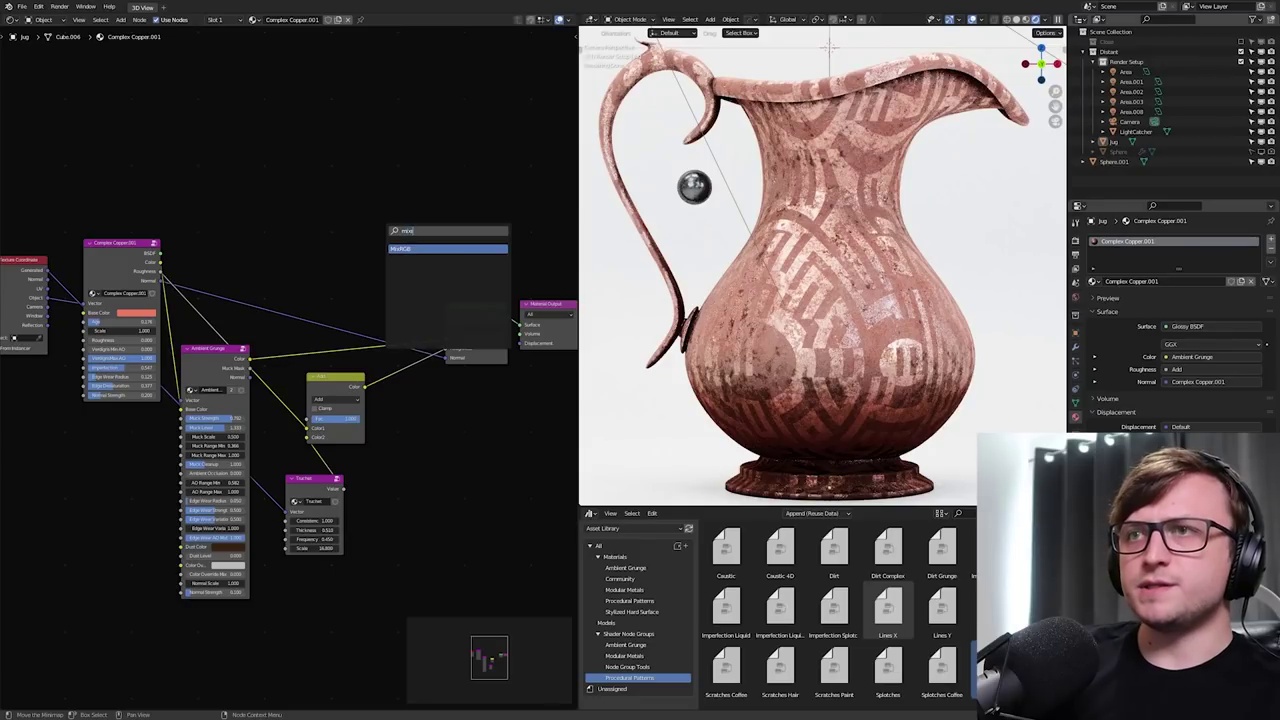
key("Return")
left_click(412, 250)
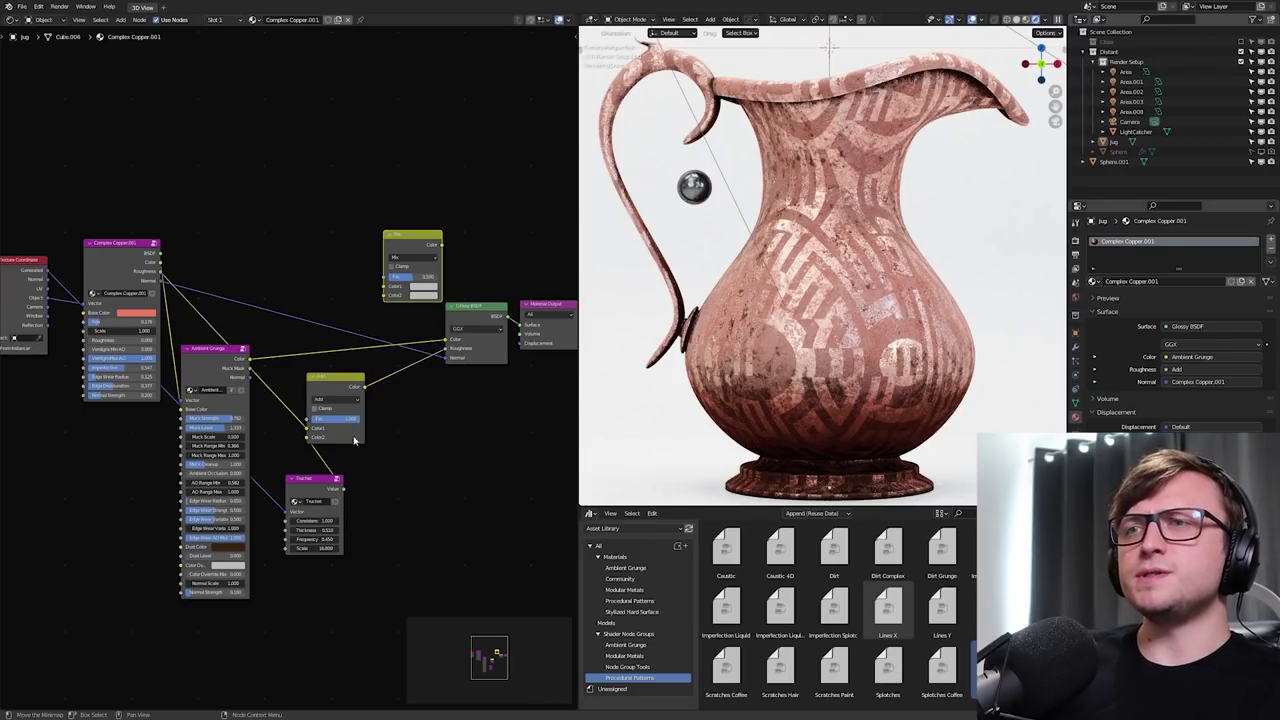
Link Truchet's Value to the new Mix node's Fac, Ambient Grunge's Color to Color1, and the Mix output to the Glossy BSDF's Color.
left_click(160, 266)
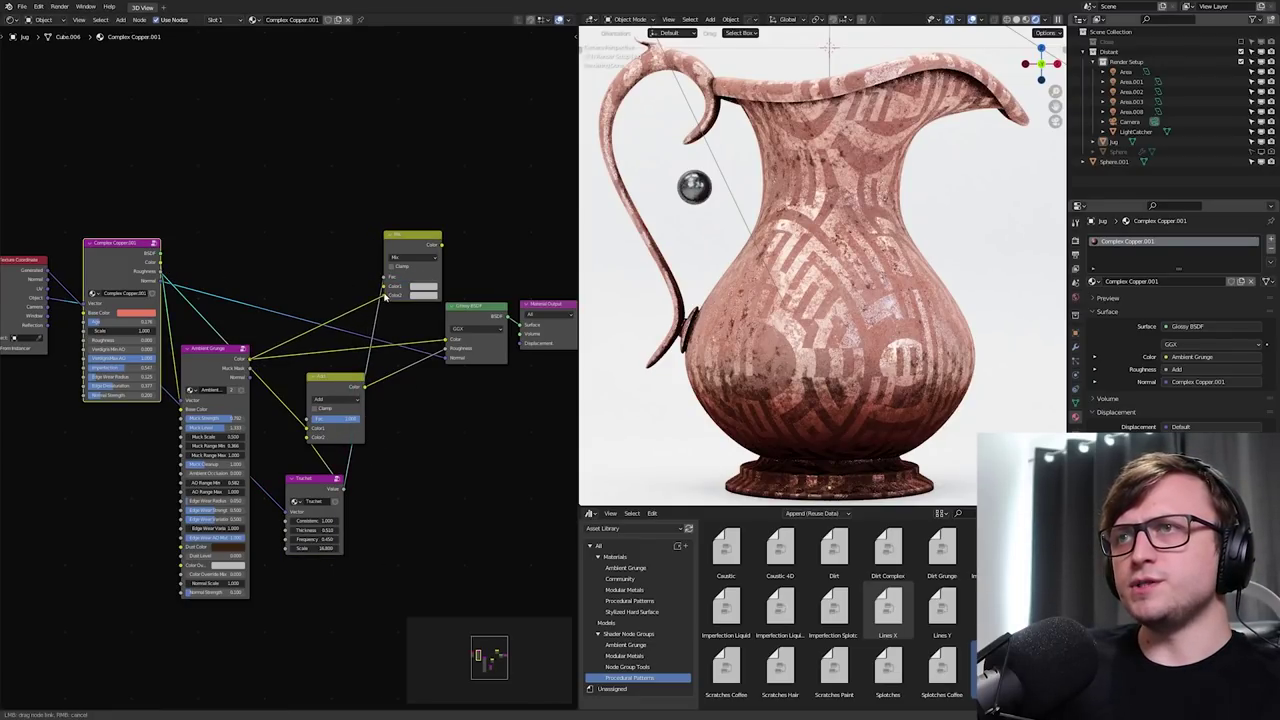
left_click_drag(366, 260, 398, 349)
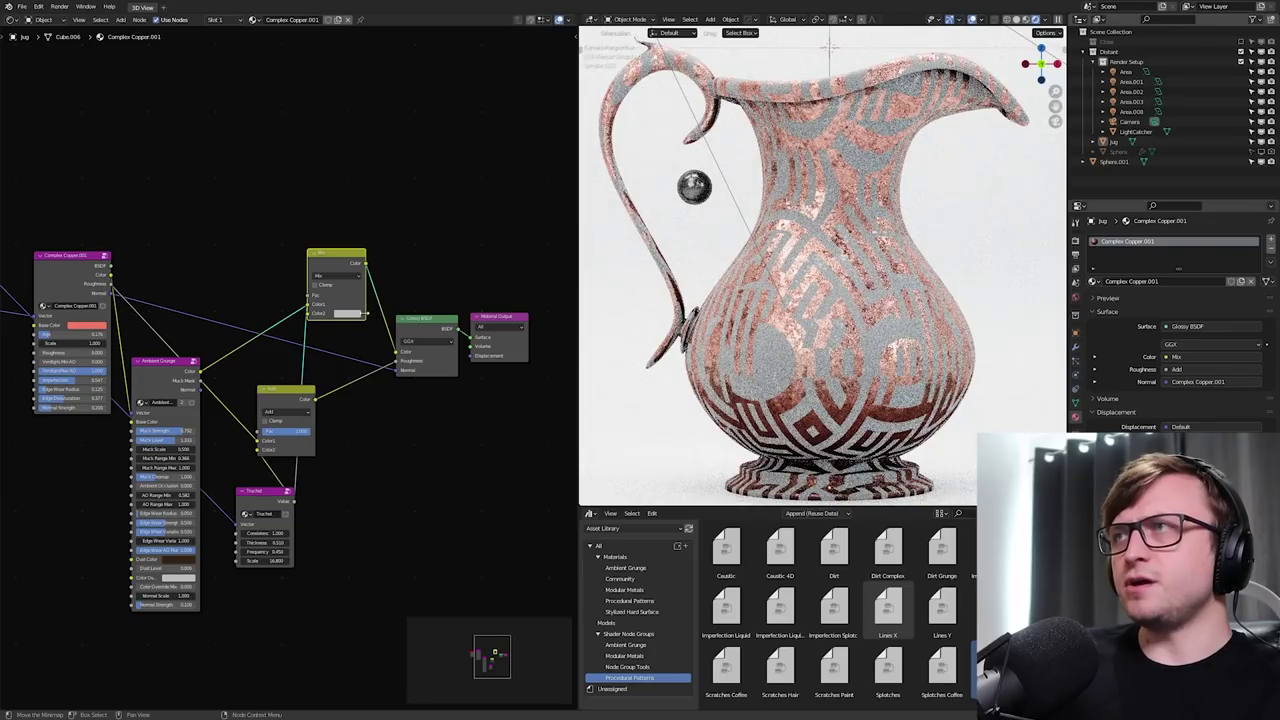
scroll(365, 316, "up", 2)
Set the new Mix node's Color2 to blue-violet and move it with the Glossy BSDF and Material Output away from Truchet.
left_click(357, 305)
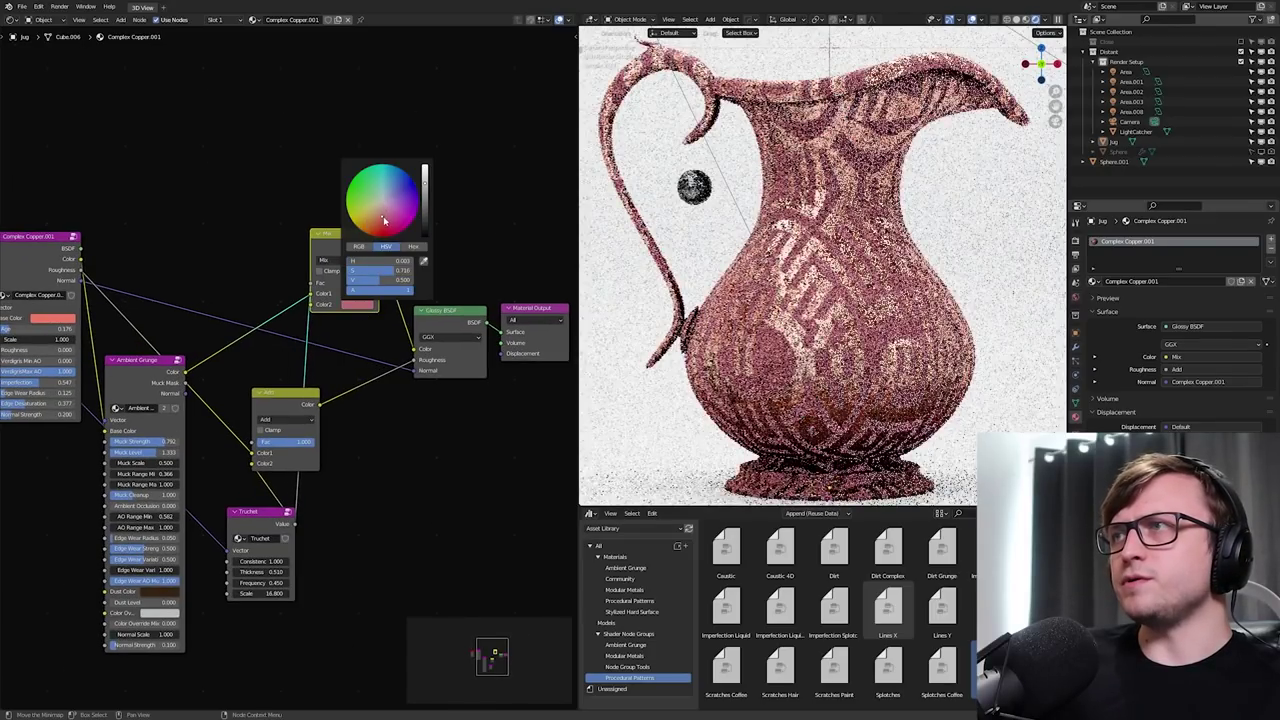
left_click_drag(383, 213, 395, 195)
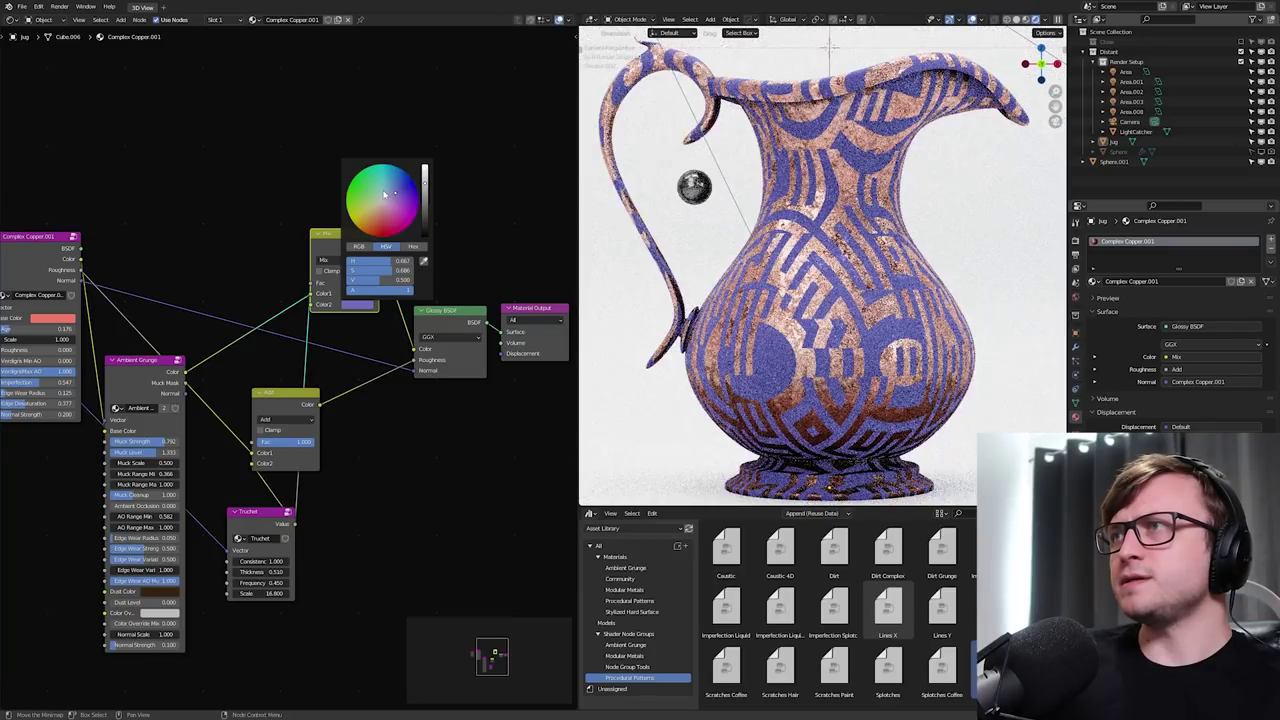
left_click_drag(503, 389, 318, 270)
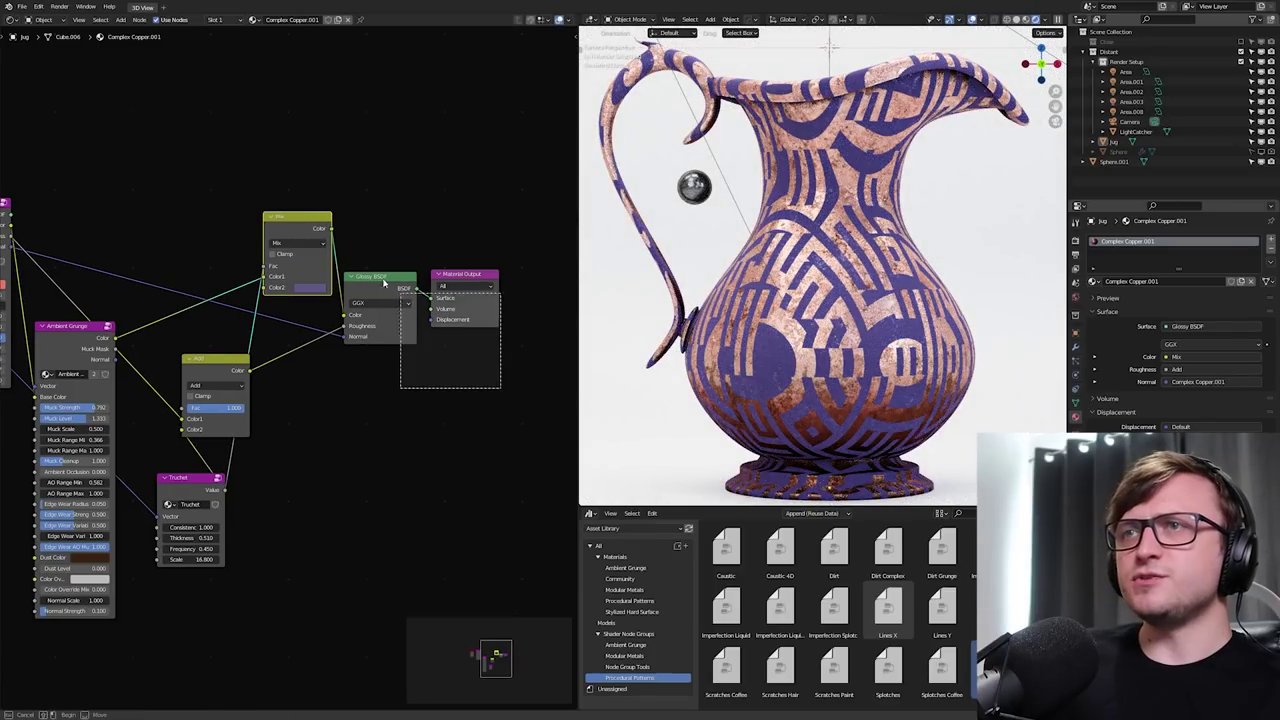
left_click_drag(308, 225, 472, 266)
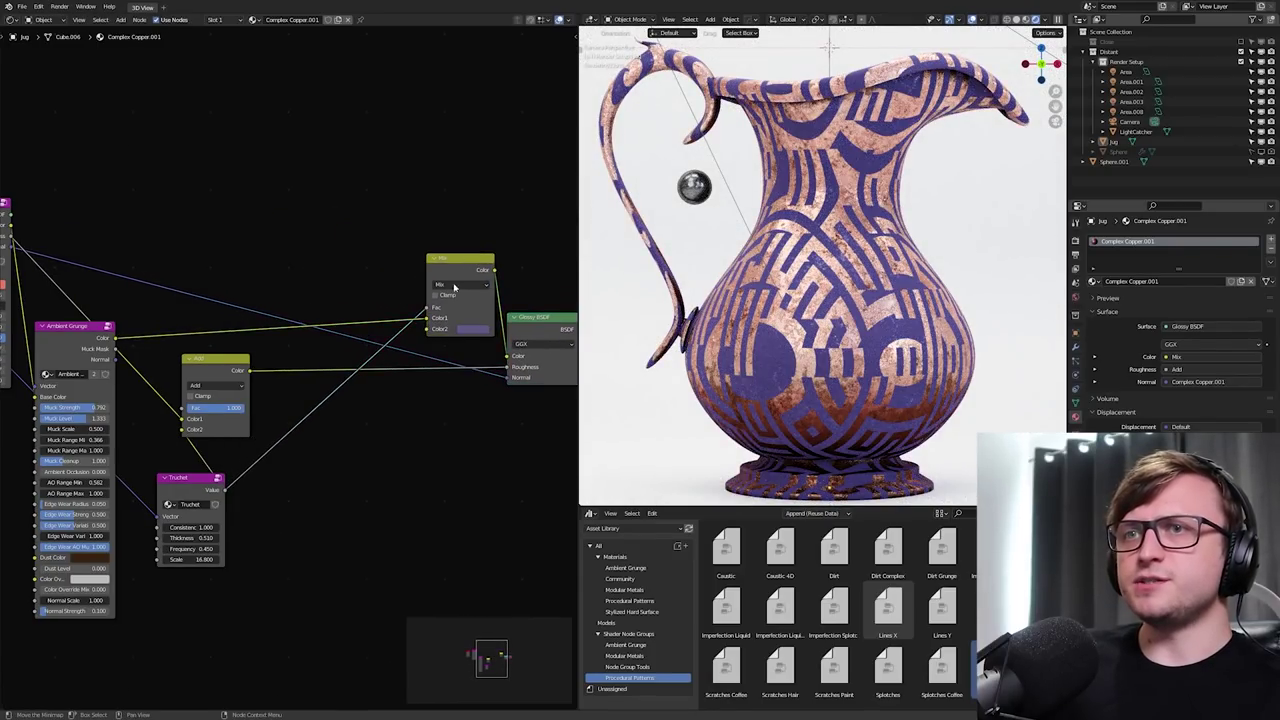
middle_click_drag(454, 286, 406, 250)
Insert a Math node set to Multiply between Truchet's Value and the color Mix node's Fac, and lower its multiplier below 0.500.
key("shift+a")
left_click(294, 436)
key("Return")
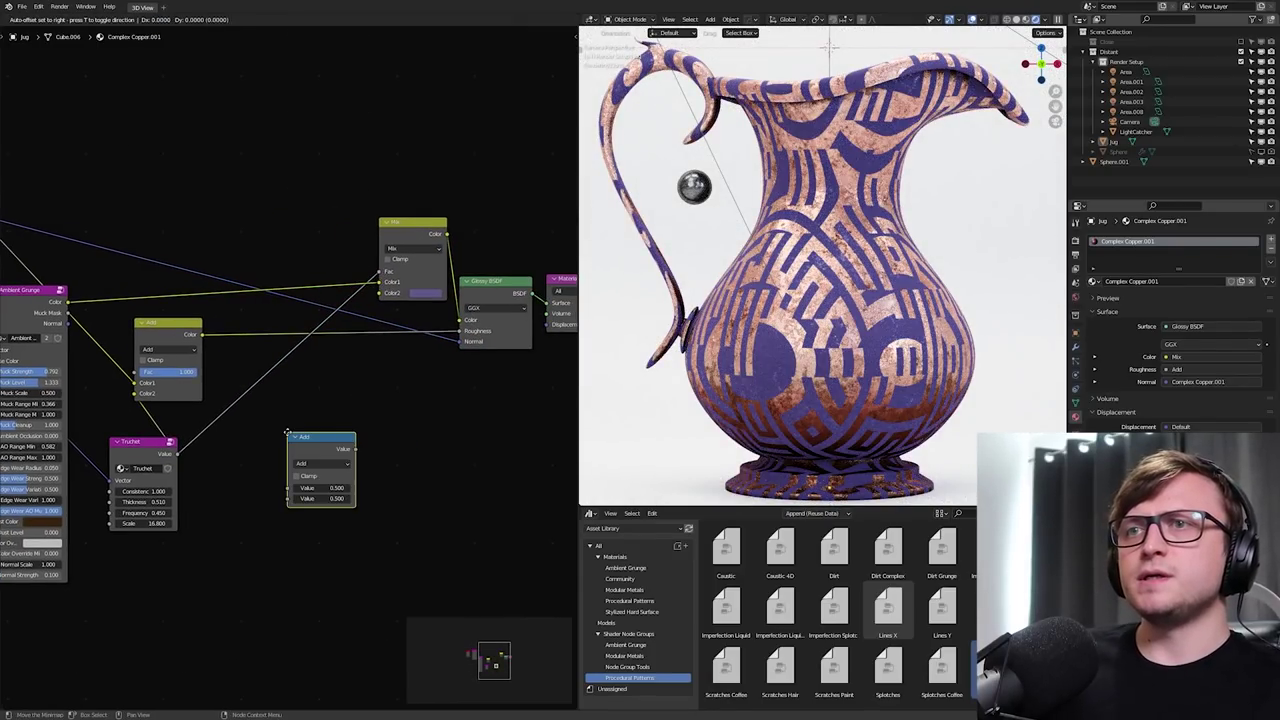
left_click(243, 396)
middle_click_drag(275, 422, 257, 434)
left_click(257, 431)
left_click(236, 478)
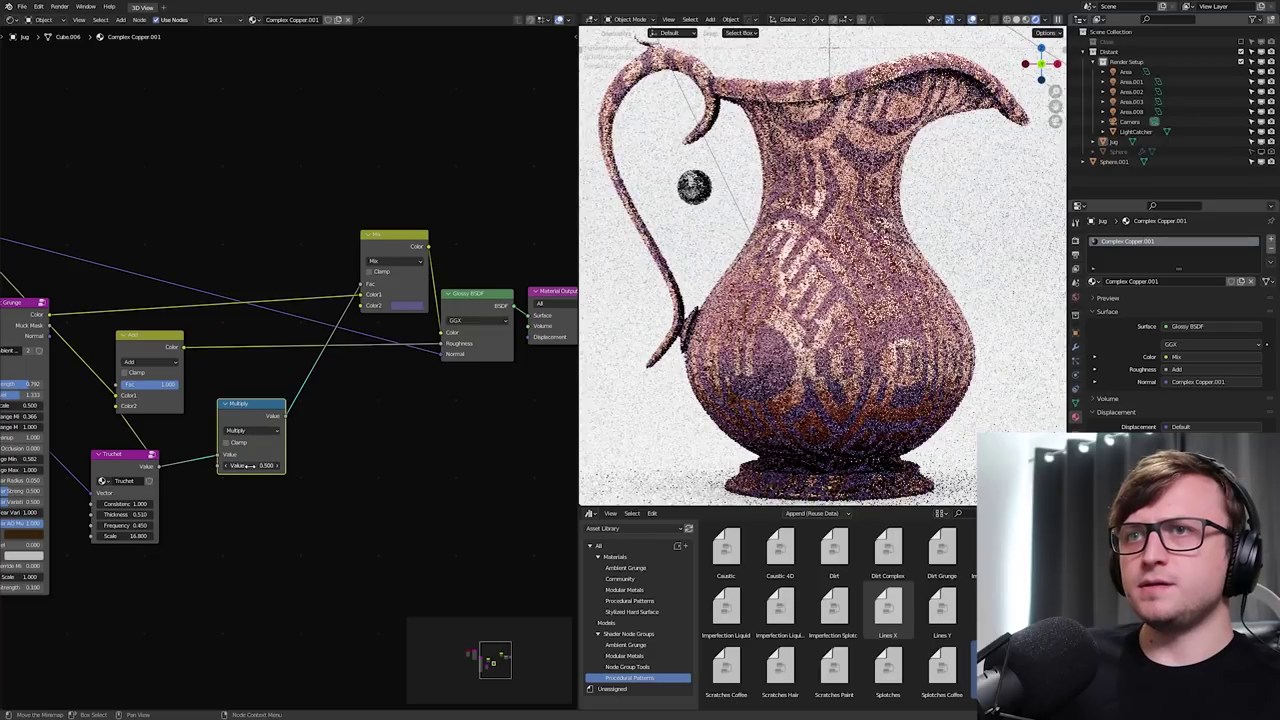
left_click_drag(251, 465, 238, 465)
Set Complex Copper's Age to 0.545 and raise Ambient Grunge's Muck Level.
key("Home")
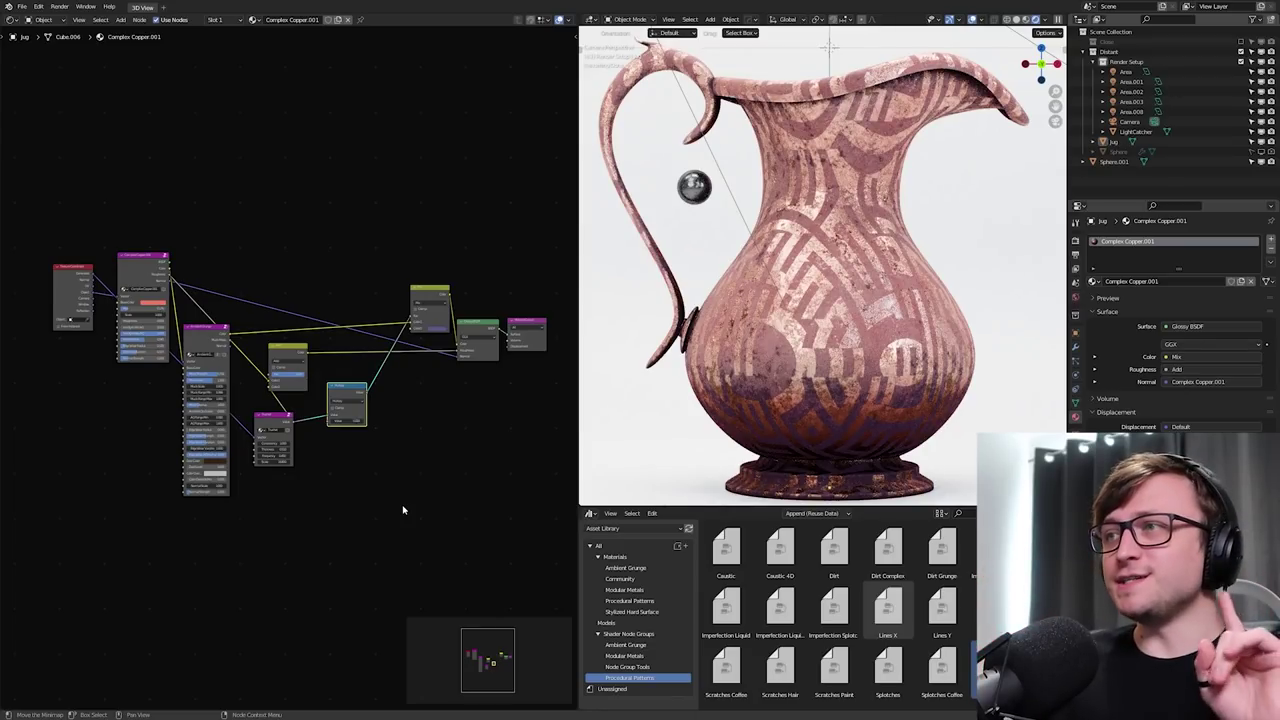
scroll(415, 509, "up", 2)
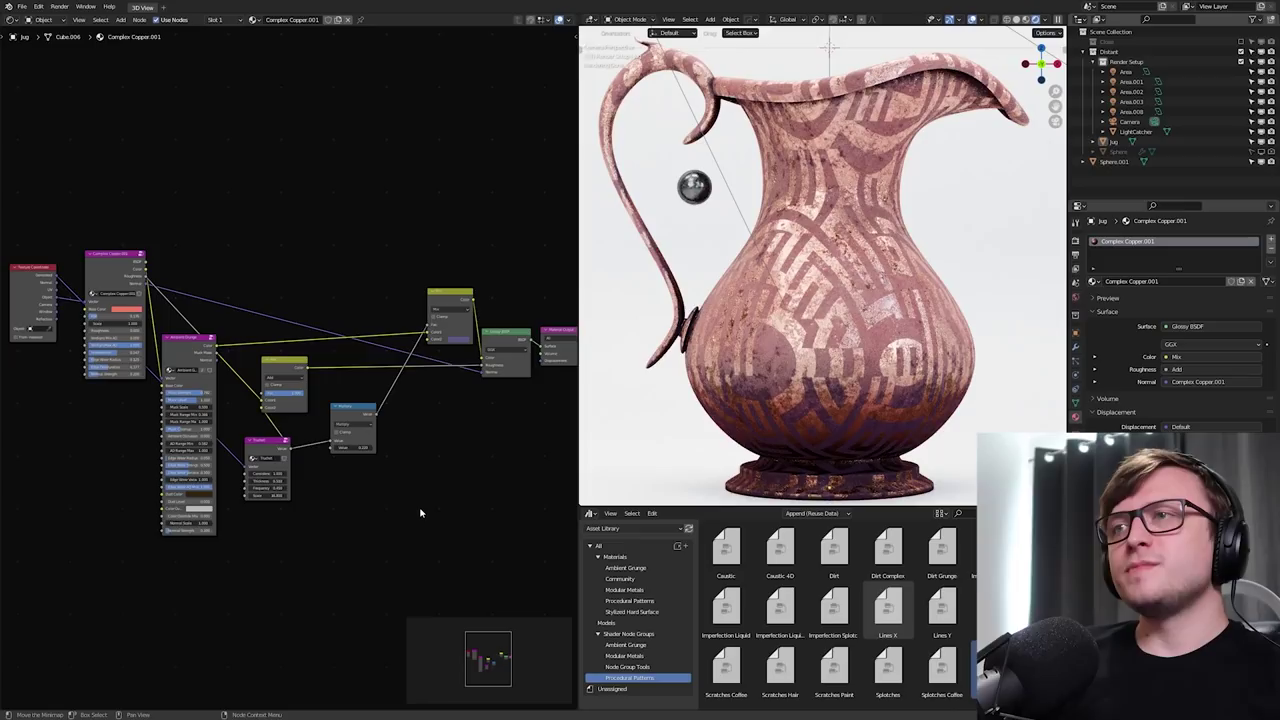
scroll(410, 488, "down", 1)
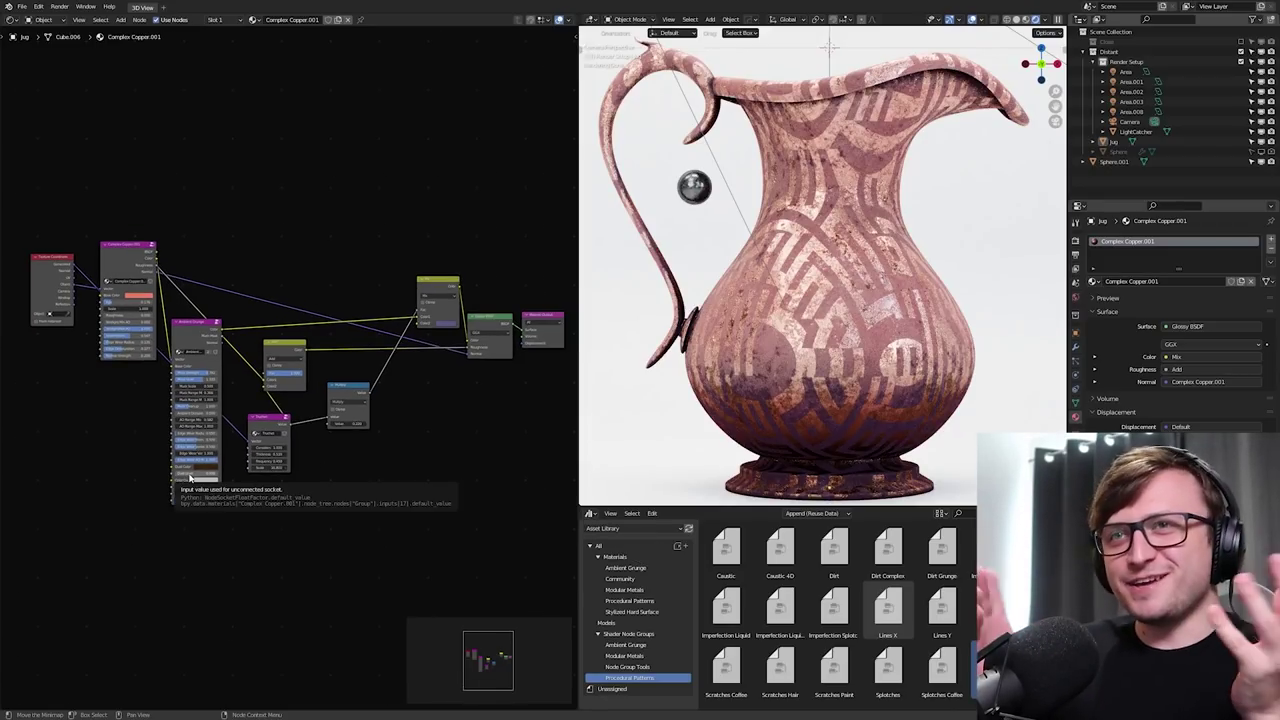
middle_click_drag(266, 580, 391, 622)
scroll(214, 355, "up", 3)
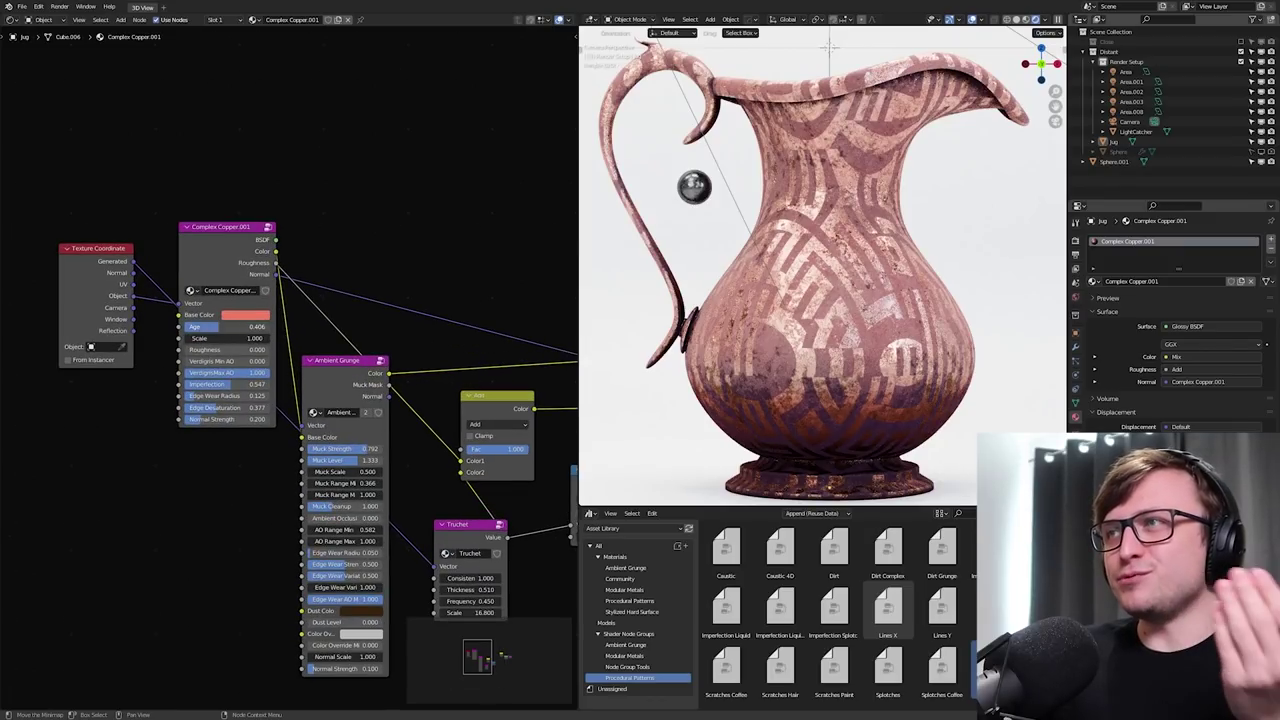
mouse_move(226, 326)
left_mouse_down()
mouse_move(266, 326)
mouse_move(236, 326)
left_mouse_up()
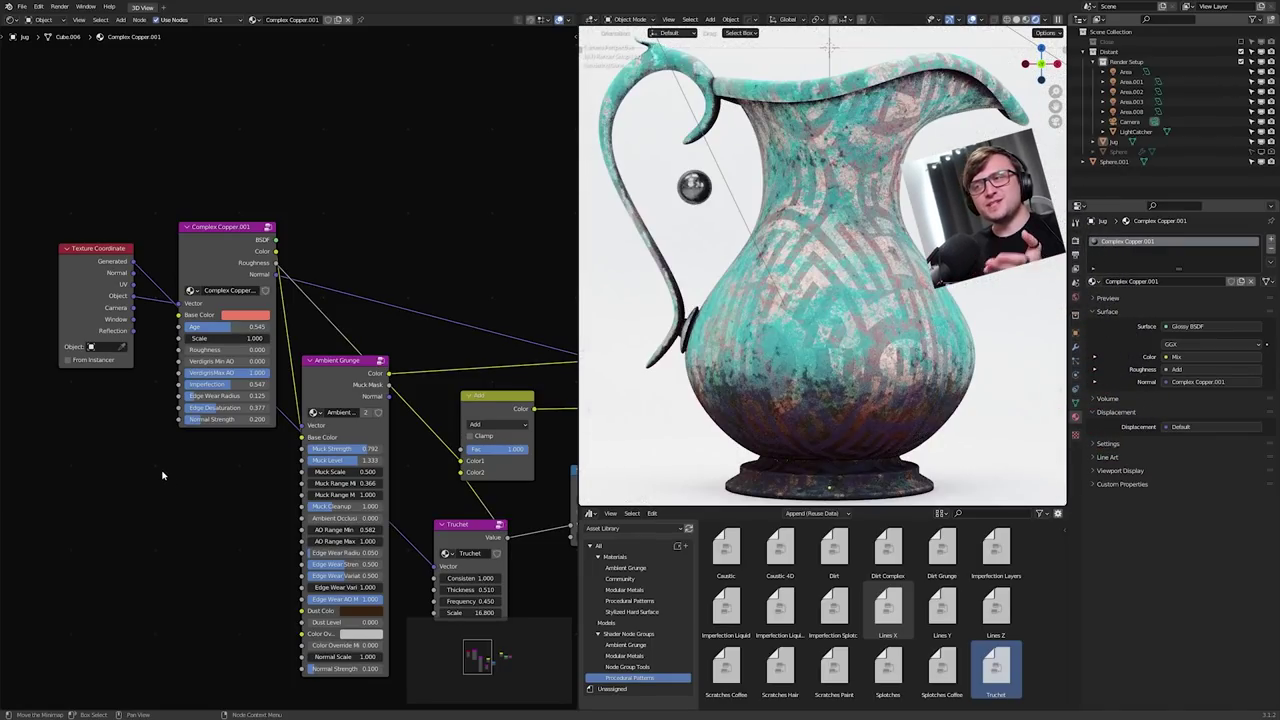
mouse_move(345, 460)
left_mouse_down()
mouse_move(318, 460)
mouse_move(354, 460)
left_mouse_up()
scroll(289, 533, "down", 4)
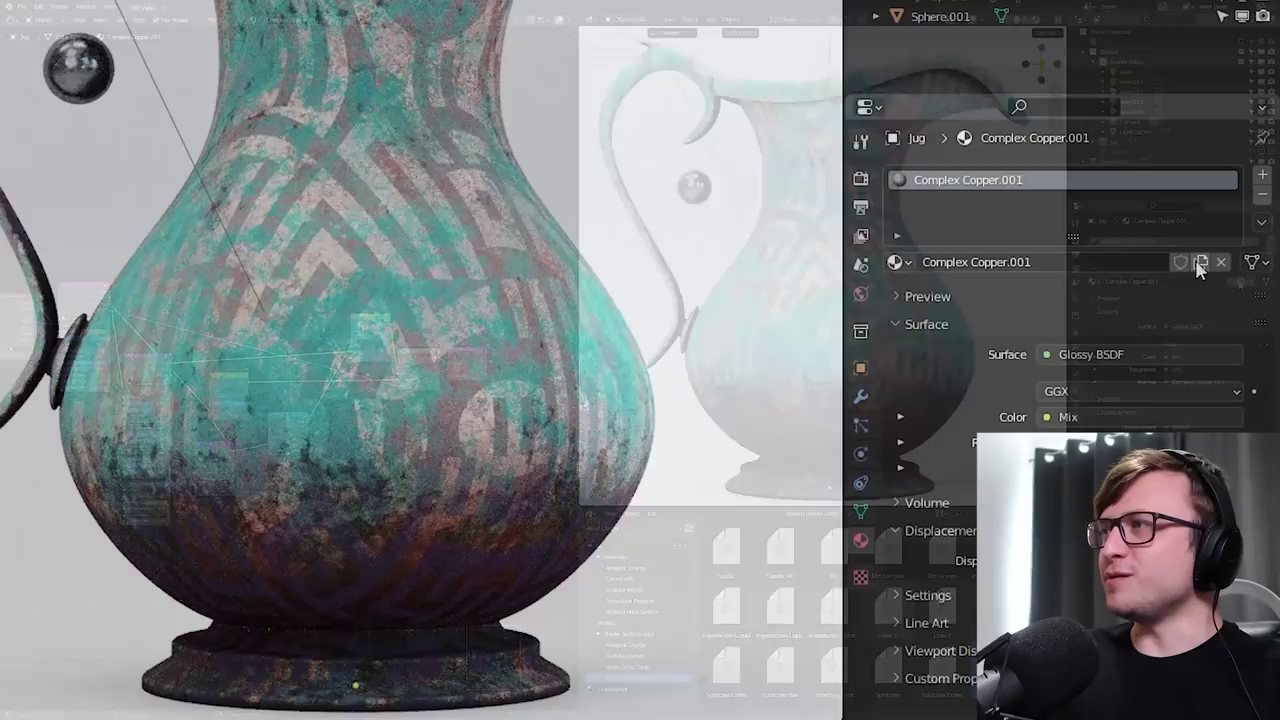
Duplicate the jug's Complex Copper.001 material and rename the copy as YouTube Friends.
left_click(1241, 281)
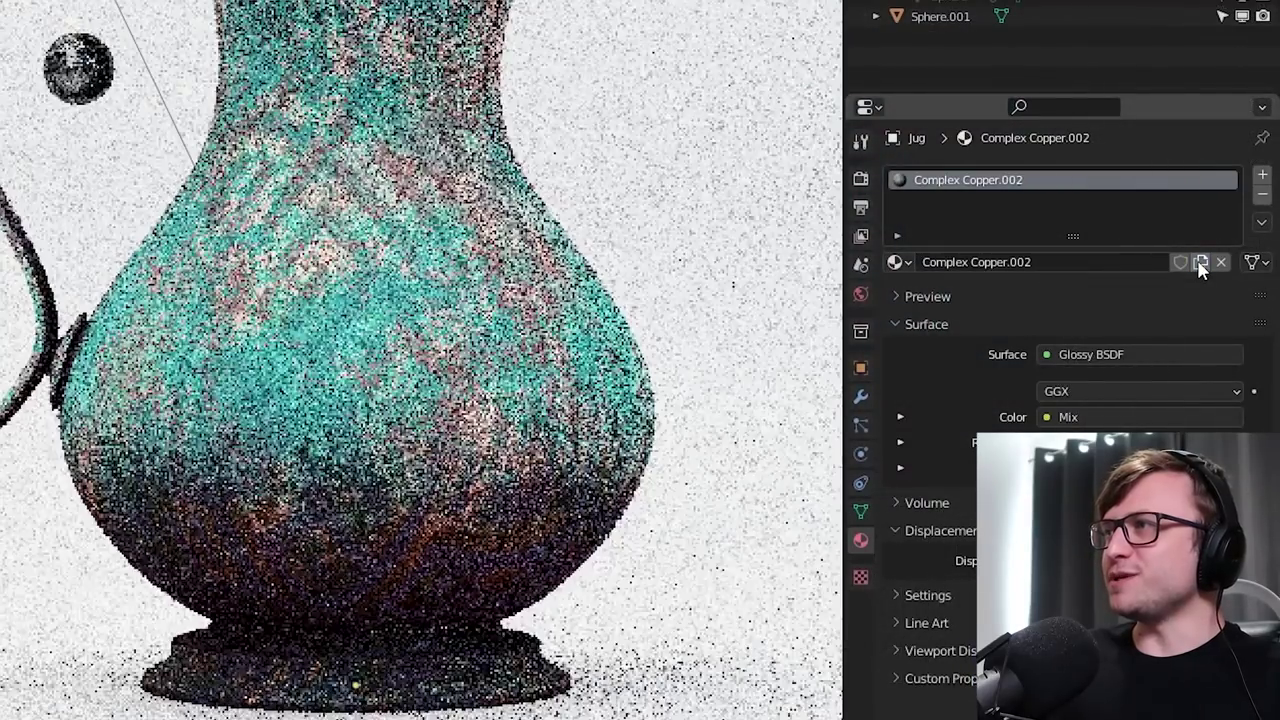
double_click(988, 180)
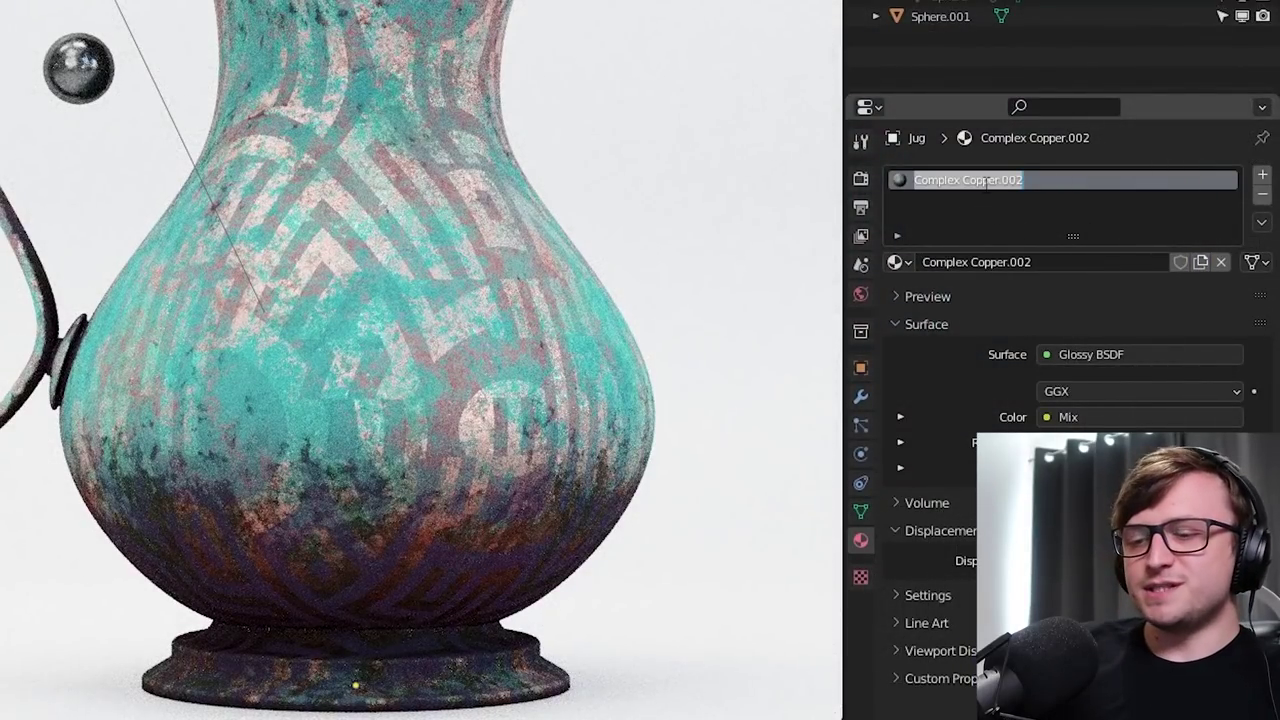
type("YouTu")
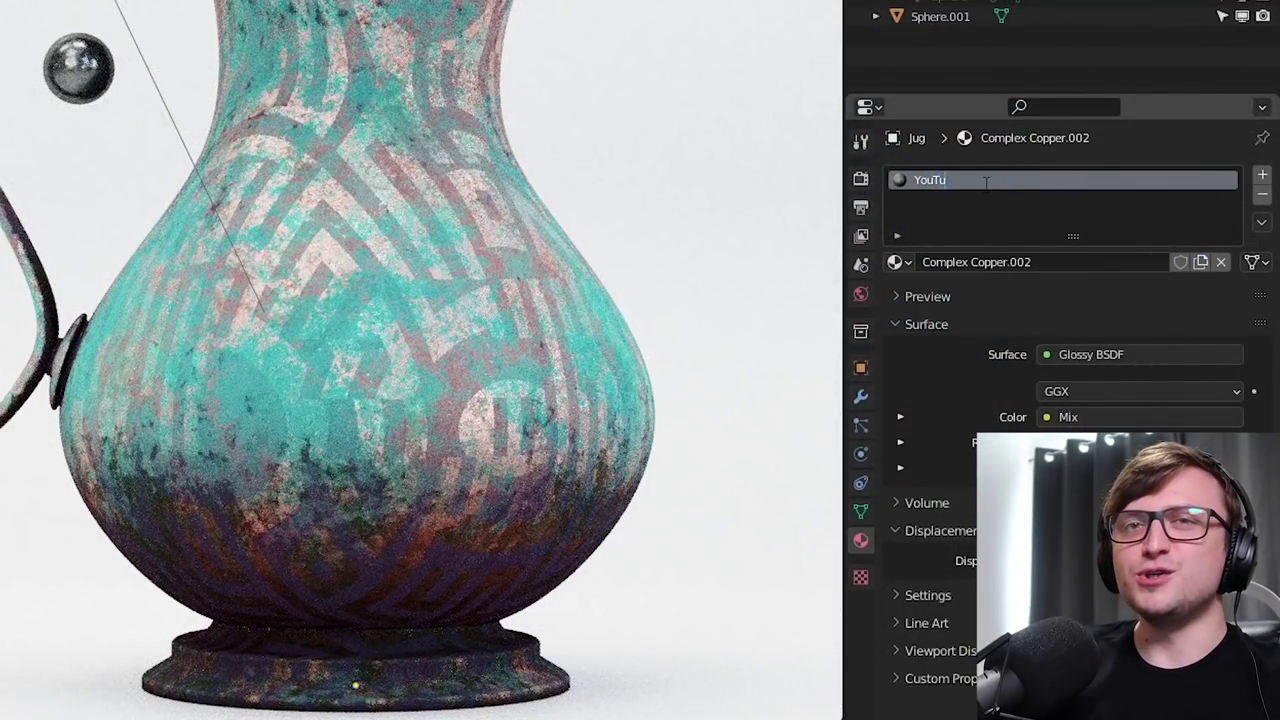
type("be Friends")
key("Return")
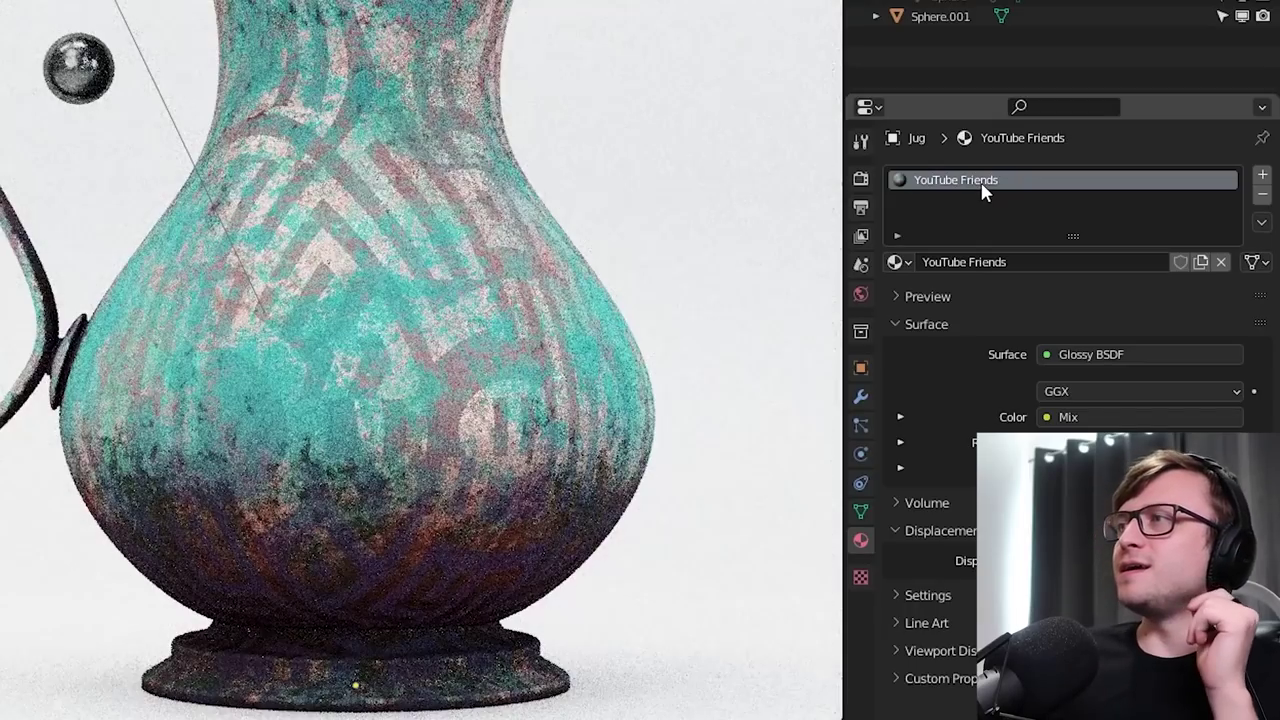
Mark the YouTube Friends material as an asset and select it among the Current File assets.
right_click(993, 185)
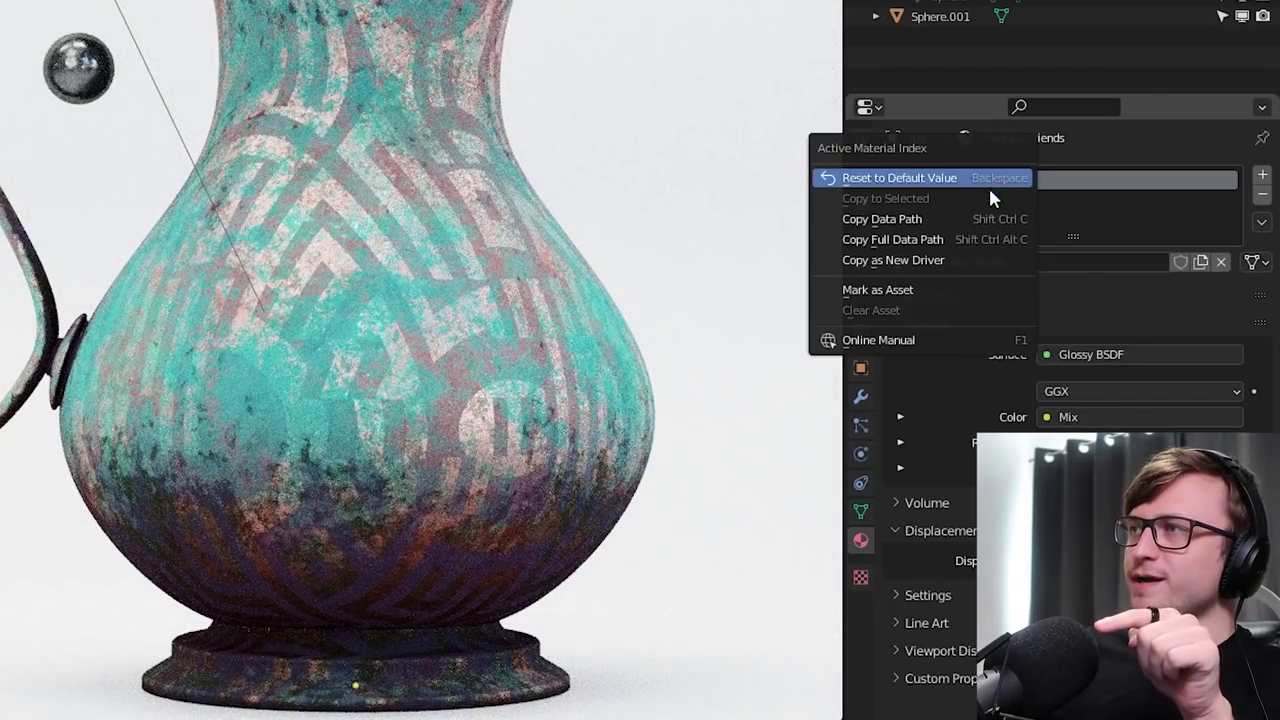
left_click(950, 285)
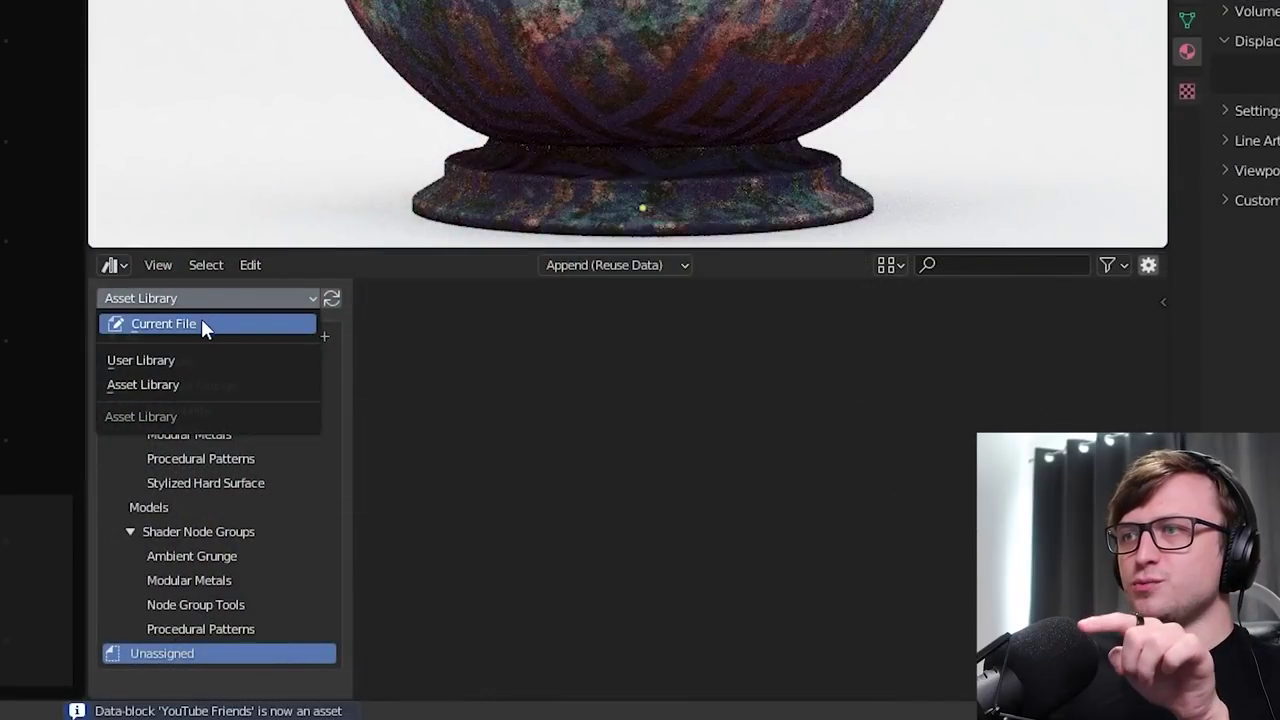
left_click(203, 324)
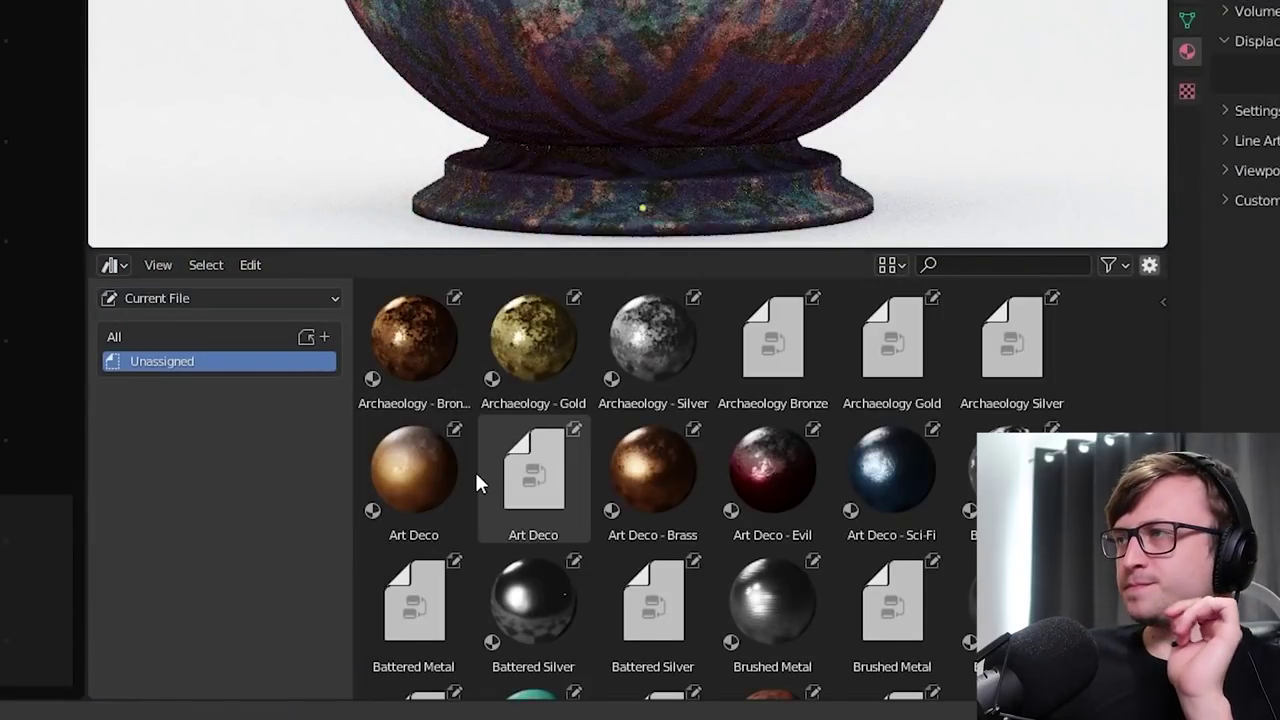
scroll(686, 642, "down", 10)
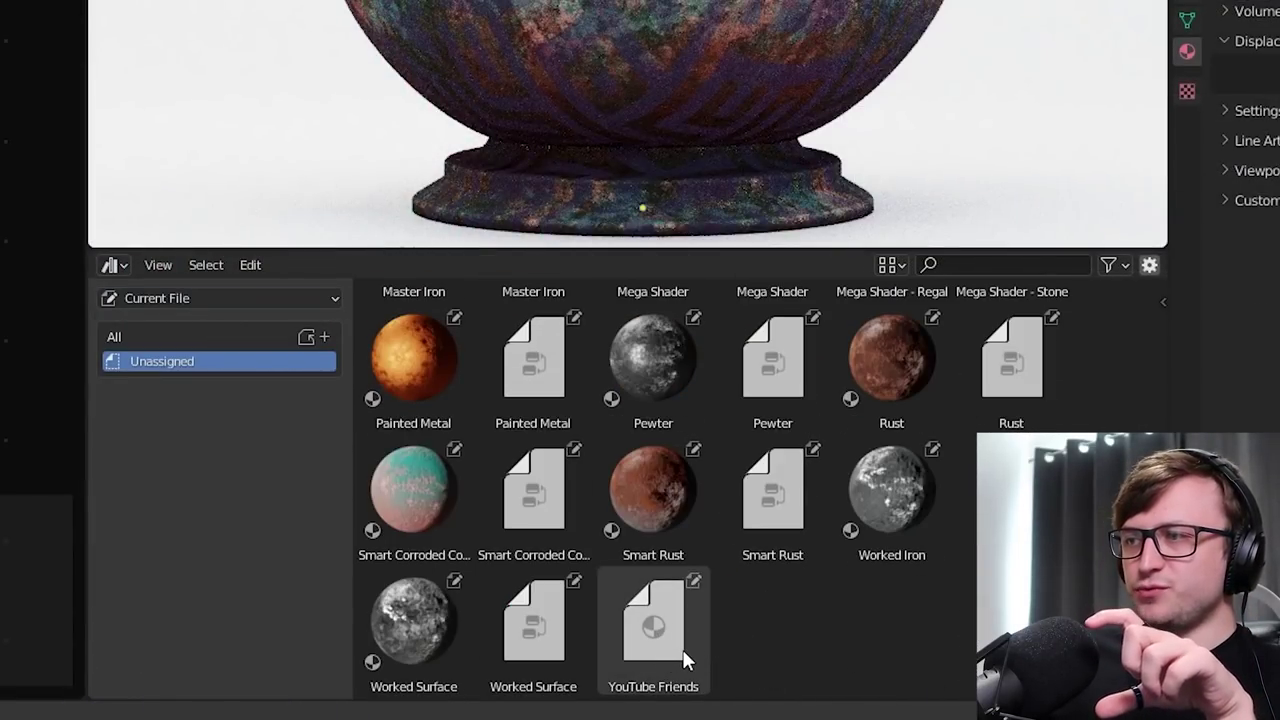
left_click(688, 664)
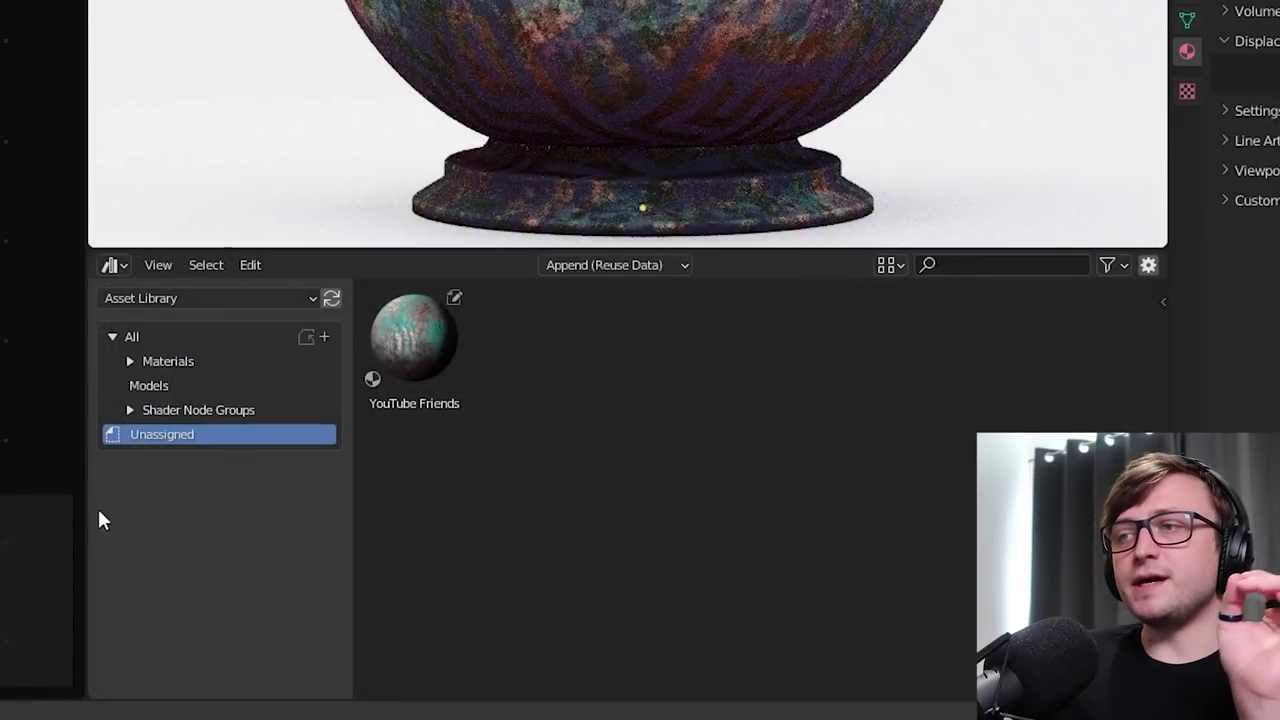
Move the unassigned YouTube Friends material into the Asset Library's Materials catalog and locate it there.
left_click(228, 297)
left_click(201, 391)
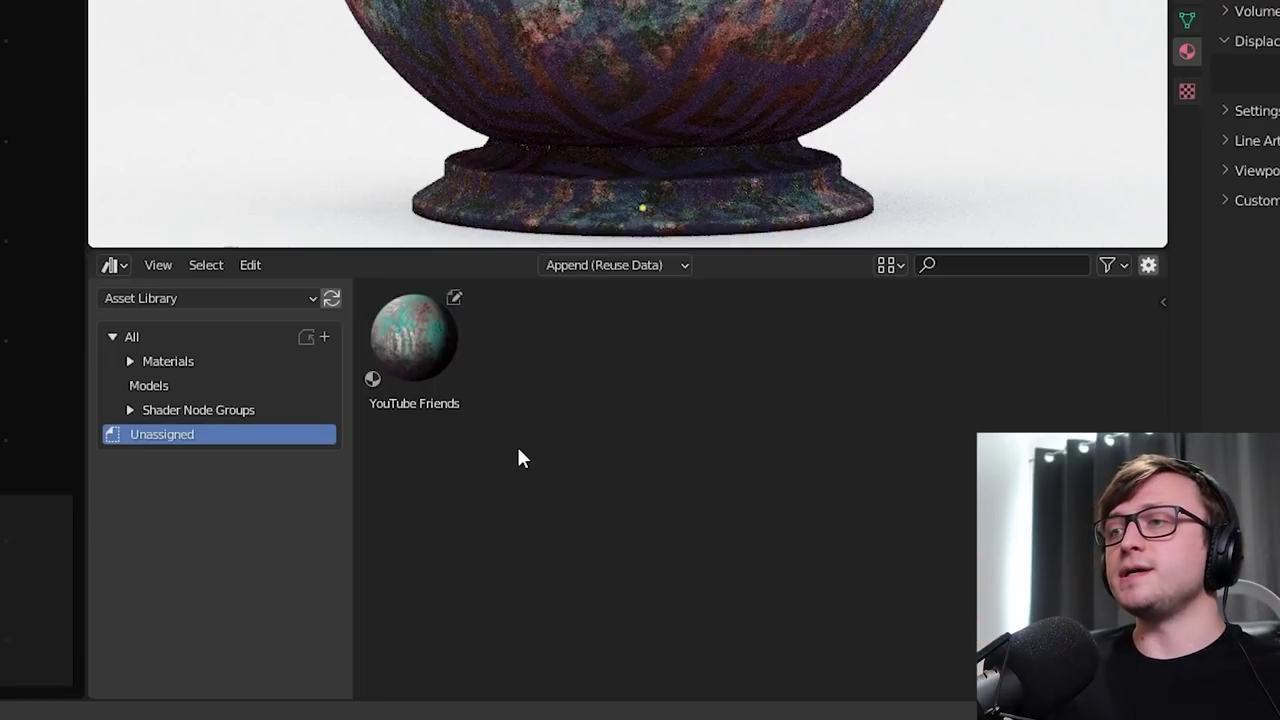
left_click_drag(410, 355, 196, 357)
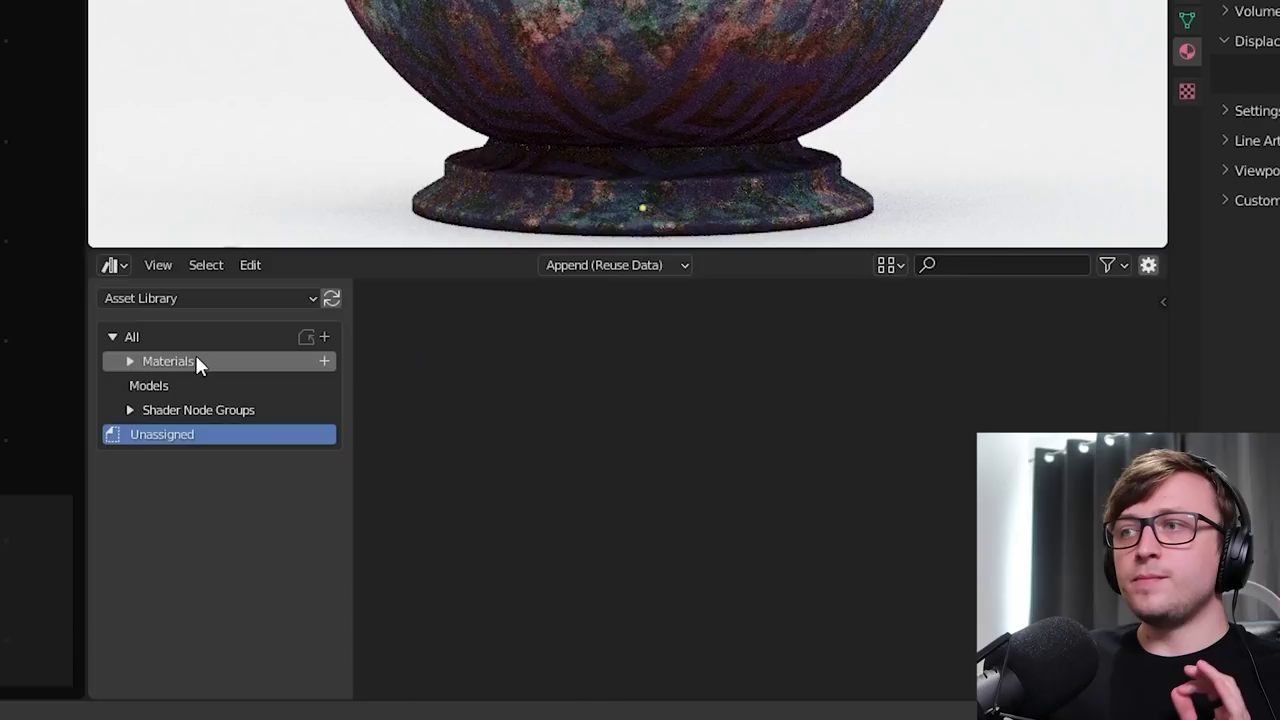
left_click(196, 361)
scroll(578, 522, "down", 10)
scroll(584, 458, "down", 12)
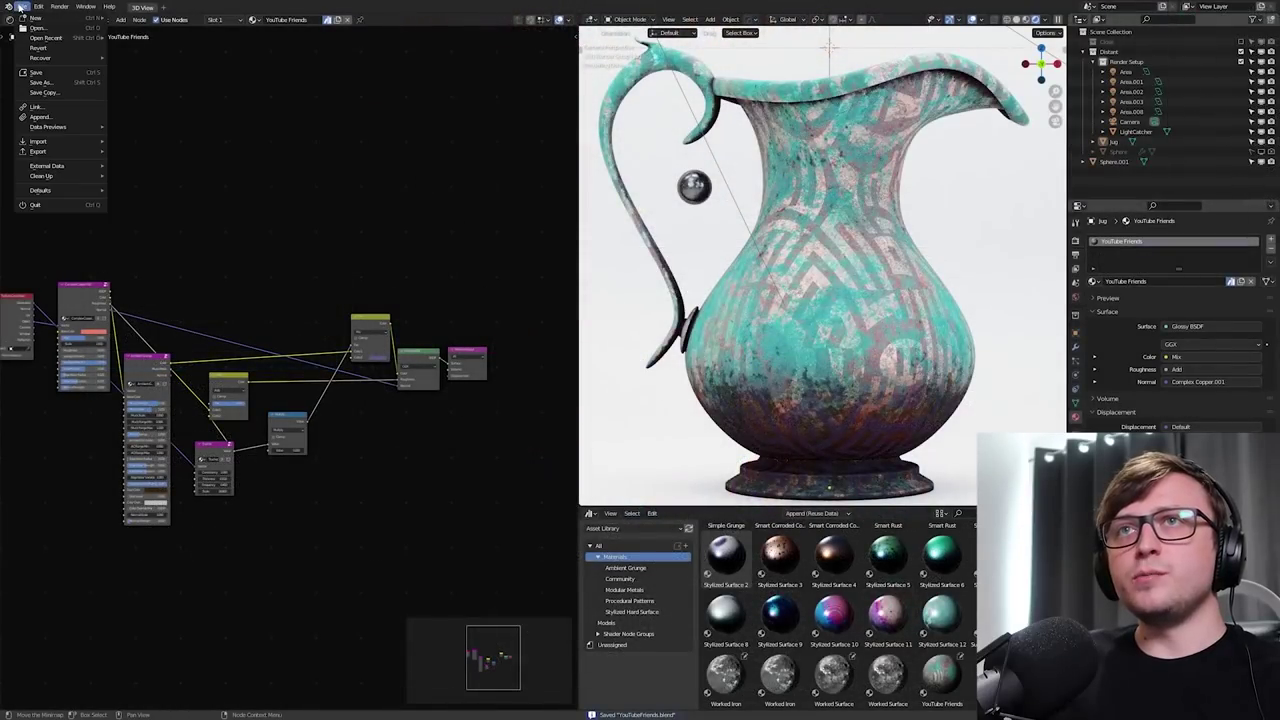
Start a new General file and show the Asset Library's Materials catalog.
mouse_move(38, 17)
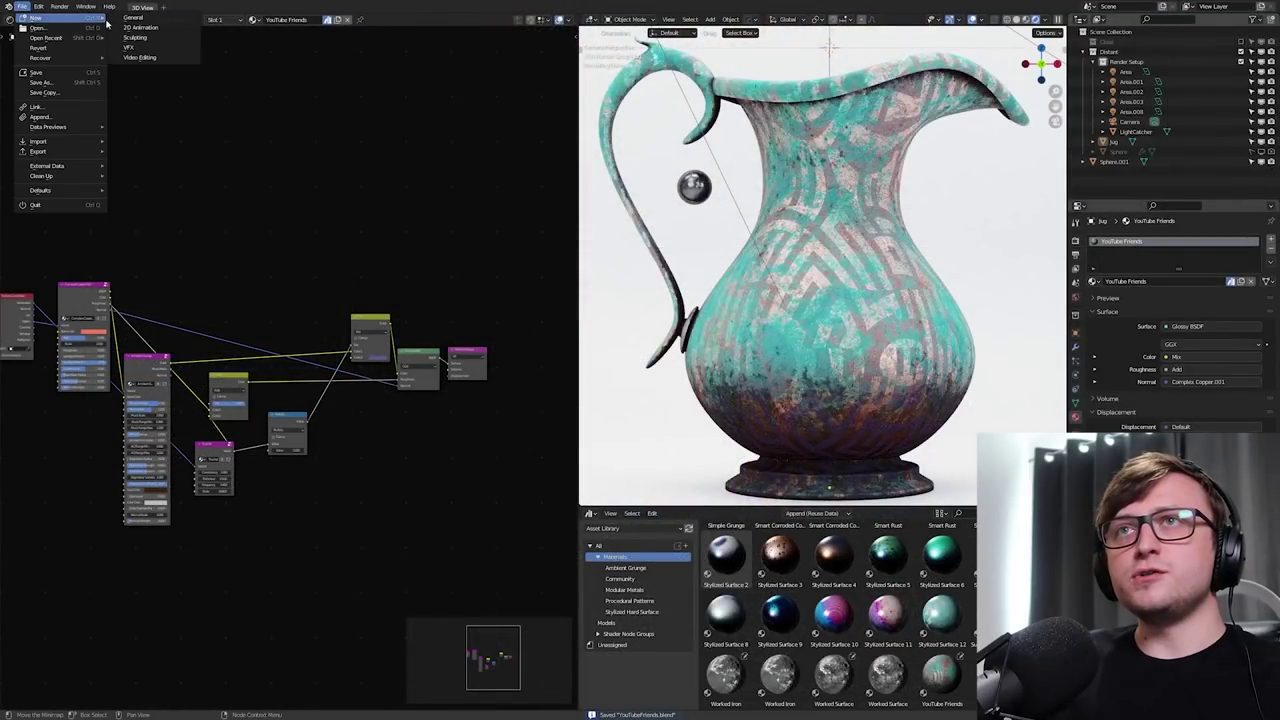
left_click(127, 17)
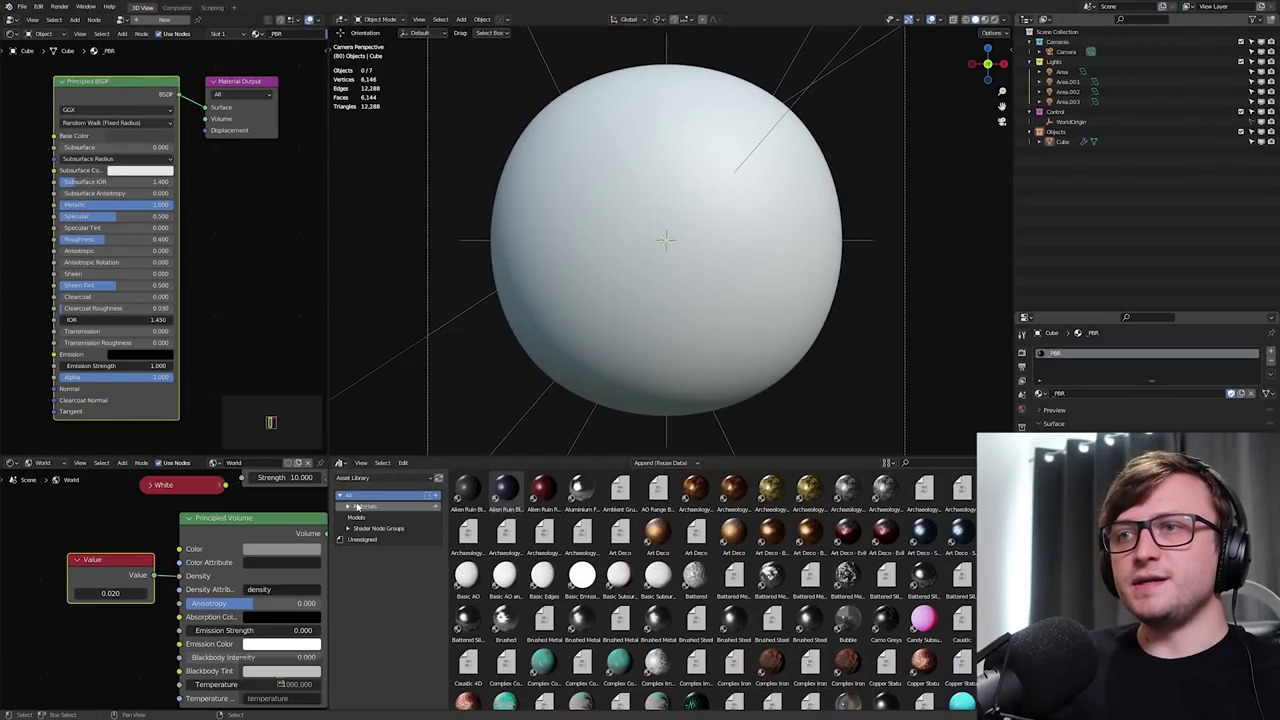
left_click(364, 507)
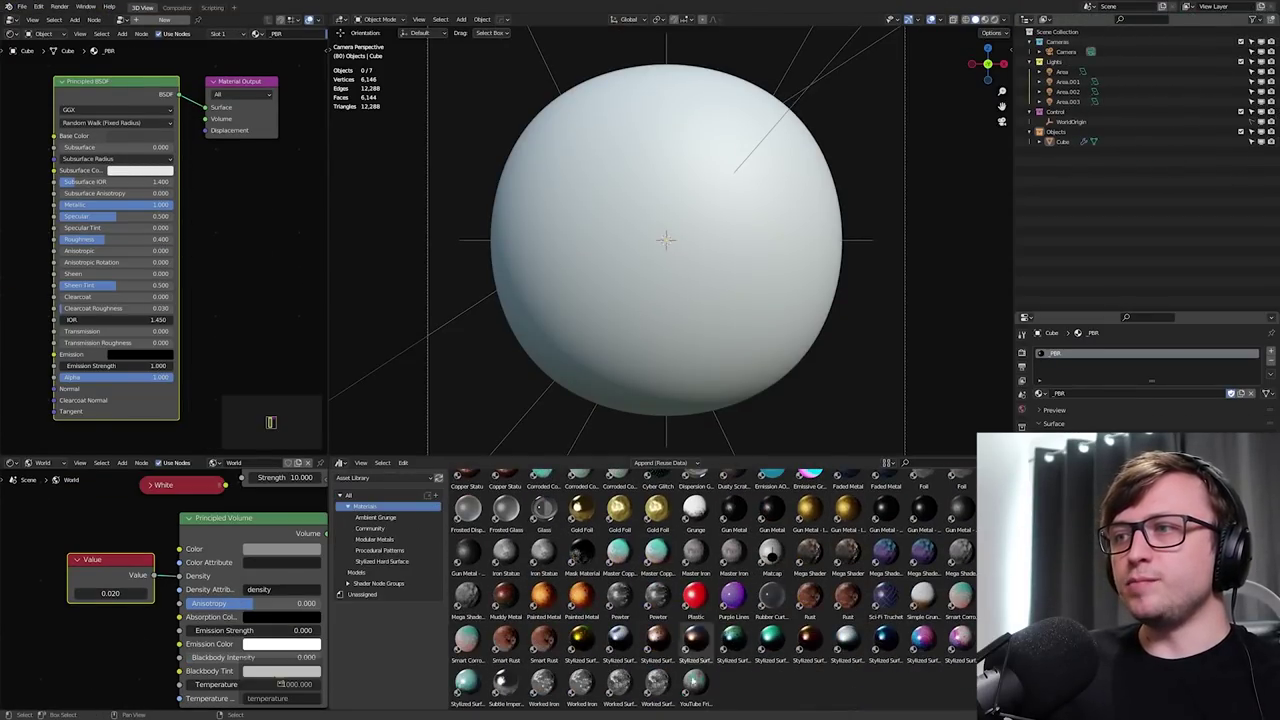
Replace the default rounded cube with a Monkey mesh and give it a level 4 subdivision.
left_click(669, 349)
key("Delete")
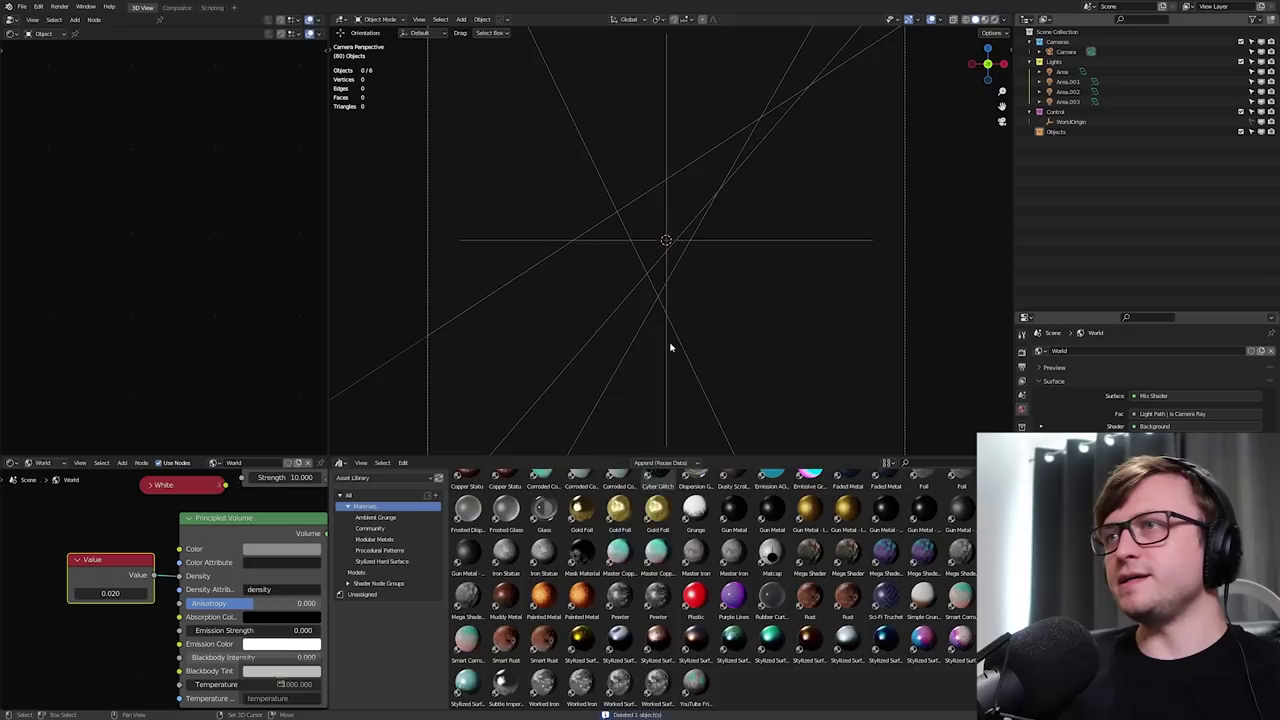
key("shift+a")
left_click(712, 447)
key("ctrl+4")
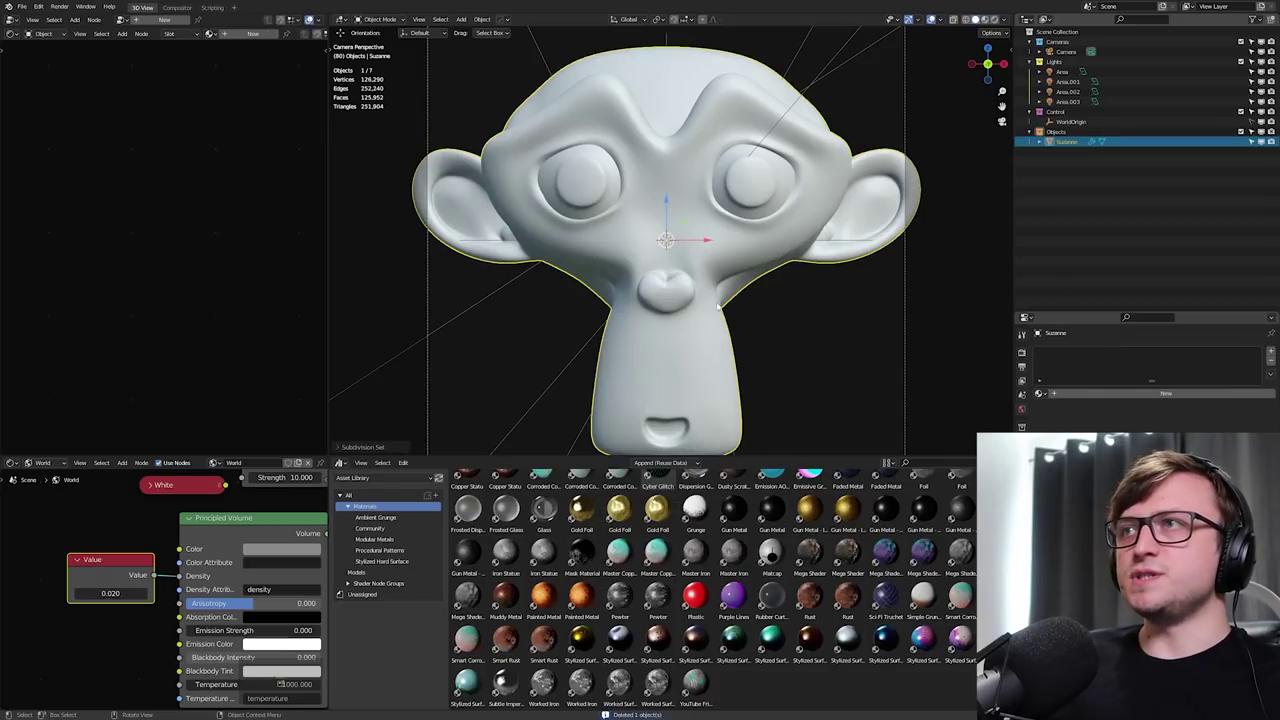
Scale the monkey down and rotate it freely to face at an angle to the camera.
key("s")
left_click(831, 369)
key("r")
key("r")
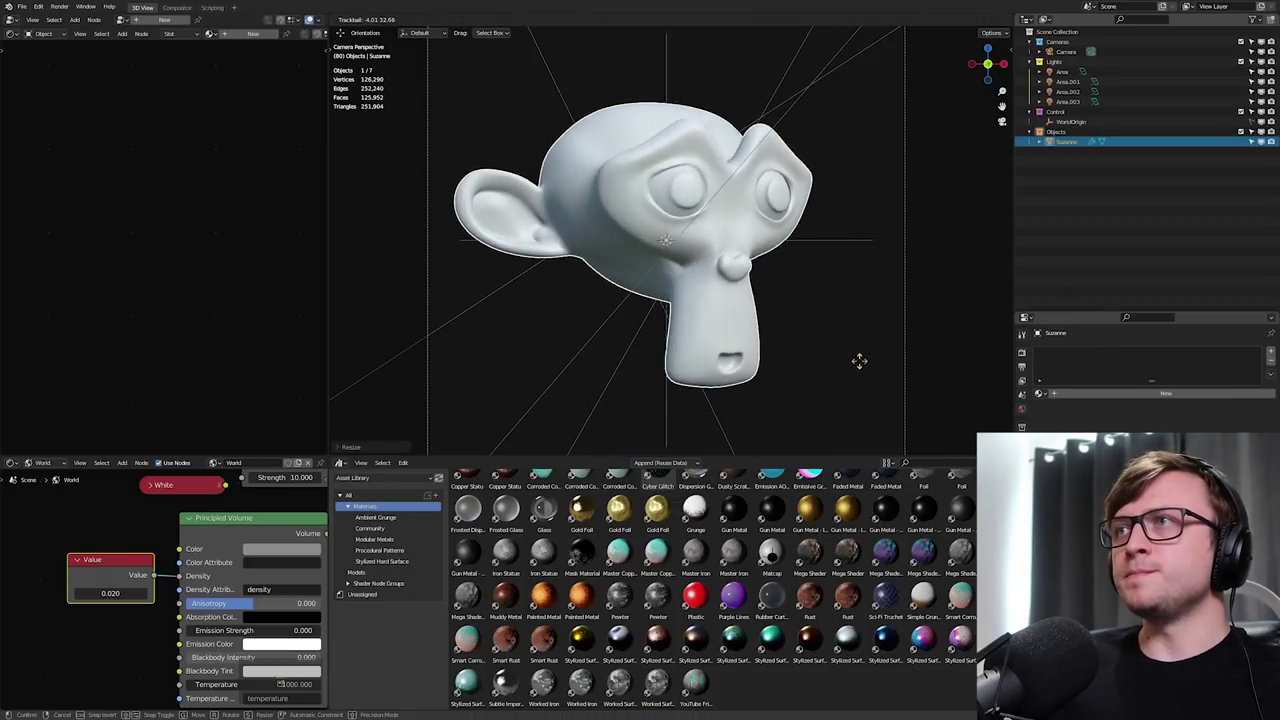
left_click(746, 398)
Switch the viewport to rendered shading and apply the YouTube Friends material asset to the monkey.
key("z")
key("8")
left_click(746, 398)
left_click_drag(695, 682, 685, 242)
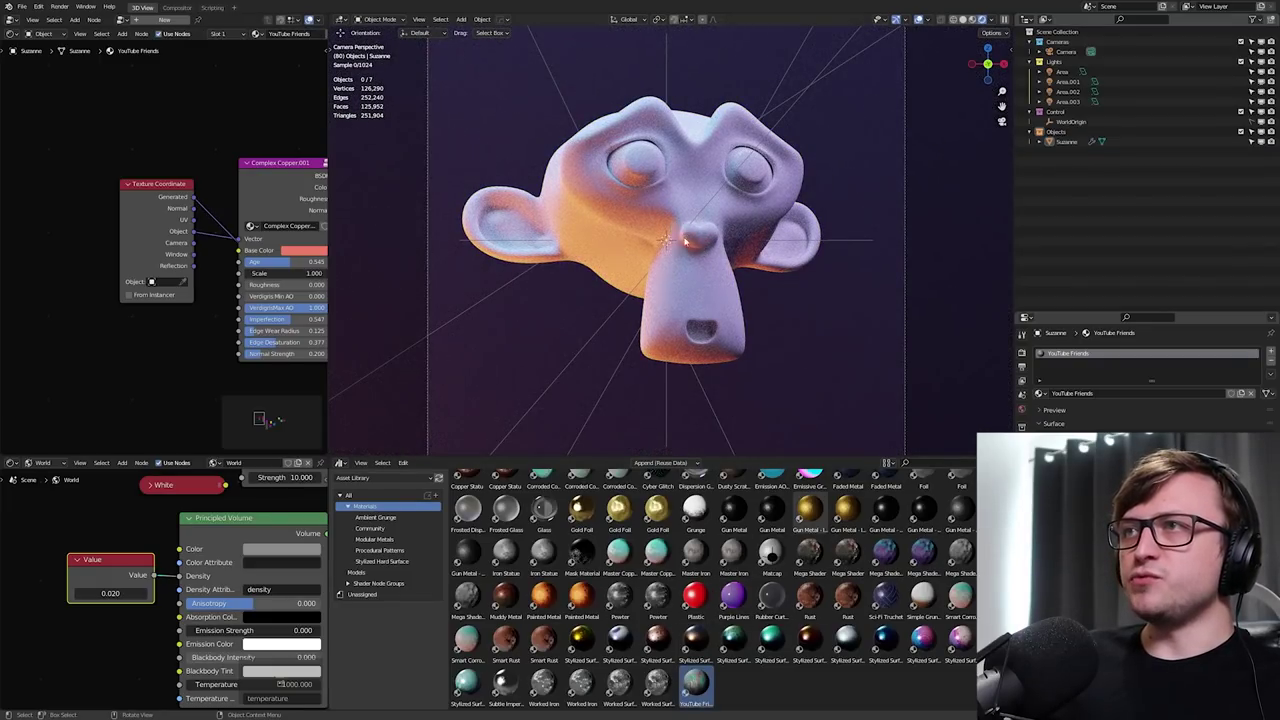
Select the monkey and rotate it freely to show its YouTube Friends material from other angles.
left_click(700, 313)
key("r")
key("r")
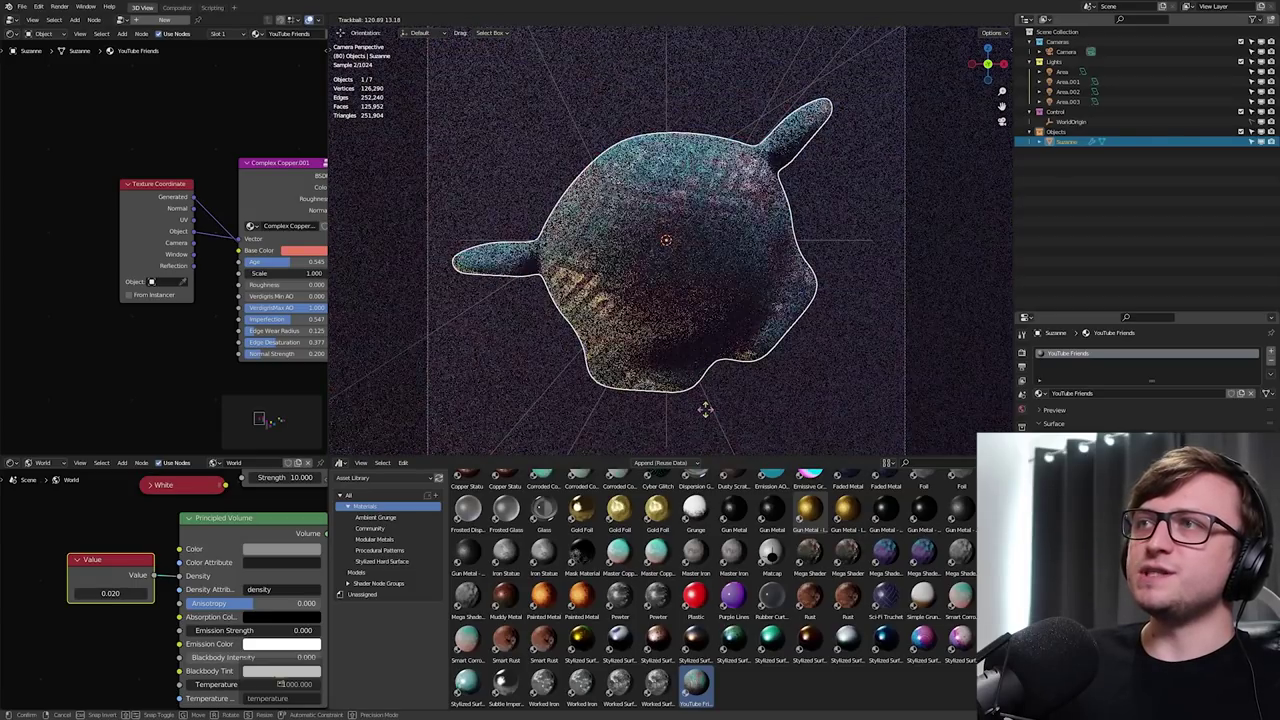
left_click(673, 304)
left_click(729, 394)
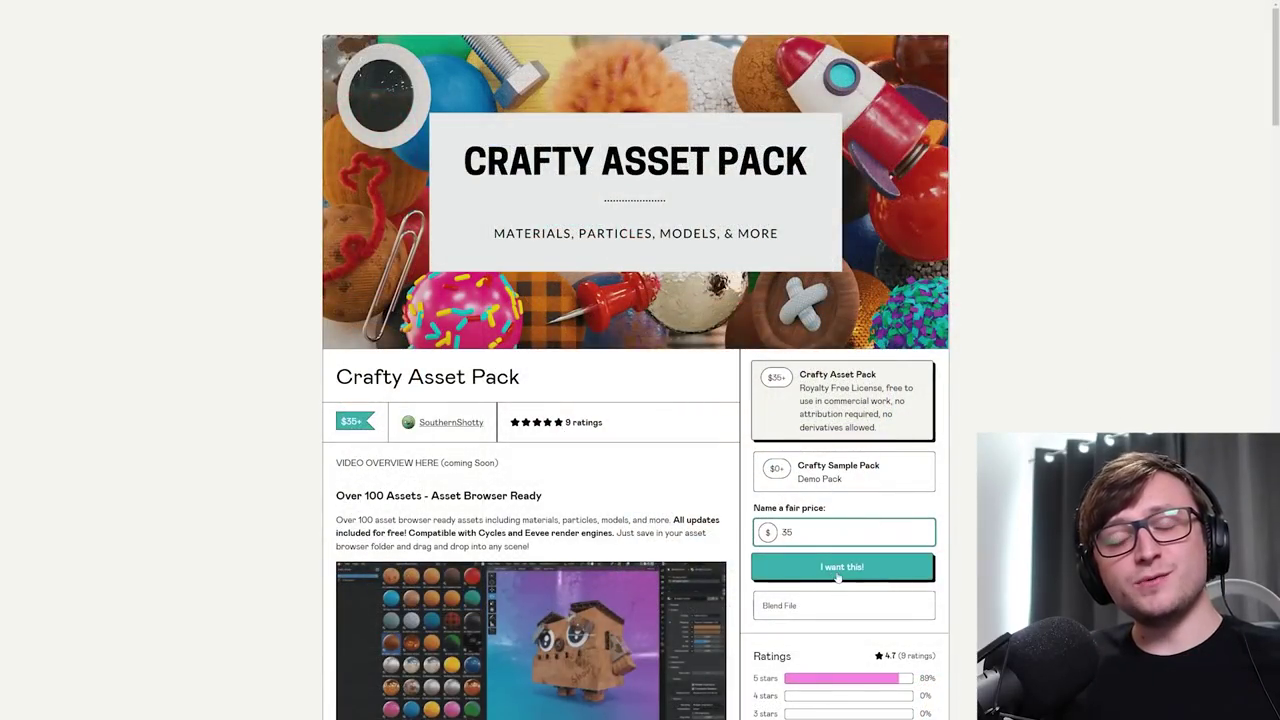
In the web browser, open checkout for the $35 Crafty Asset Pack and enter partner10 as the discount code.
left_click(846, 566)
left_click(656, 206)
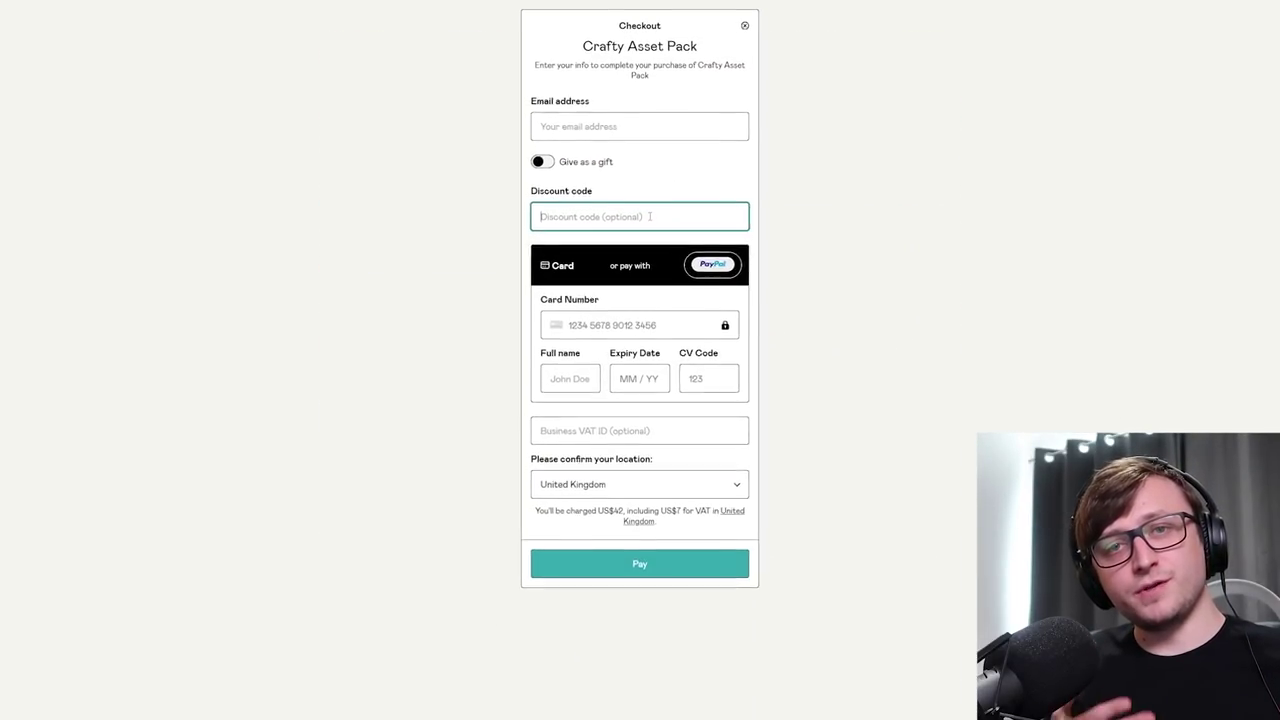
type("partner10")
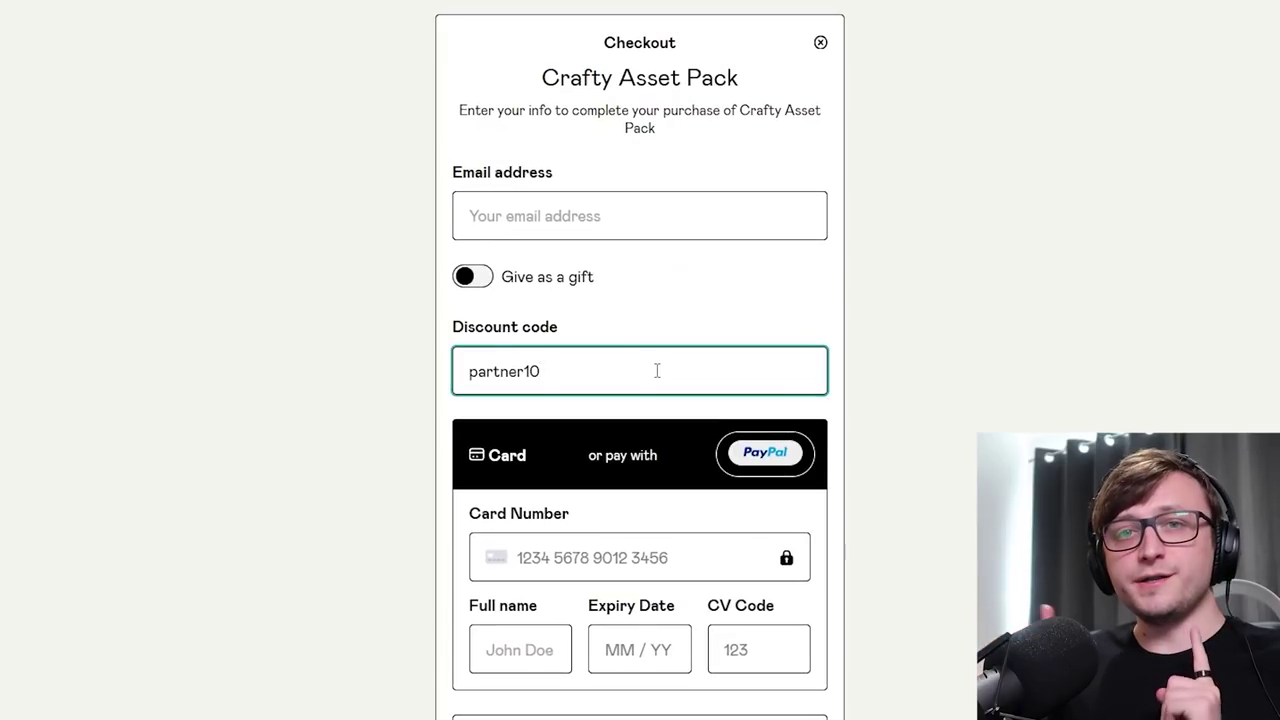
left_click(1076, 335)
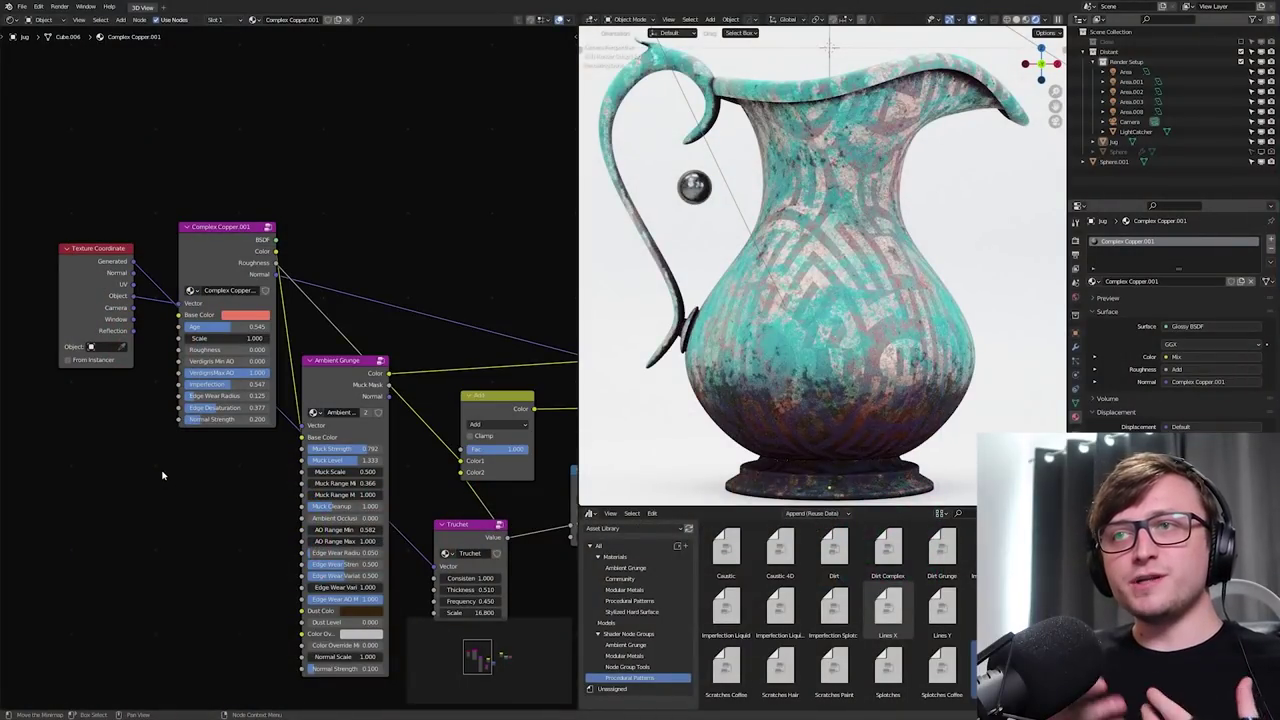
left_click_drag(358, 461, 355, 462)
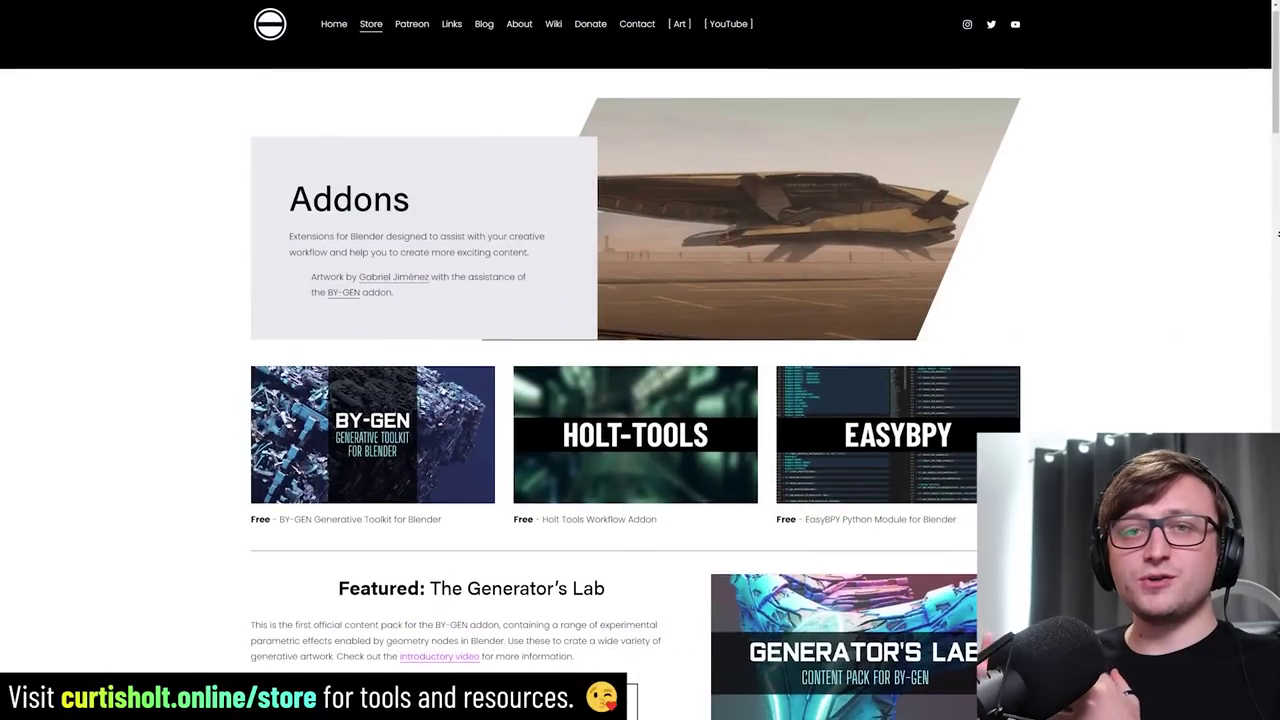
Look through the Addons and Materials sections of the store page.
scroll(640, 360, "down", 4)
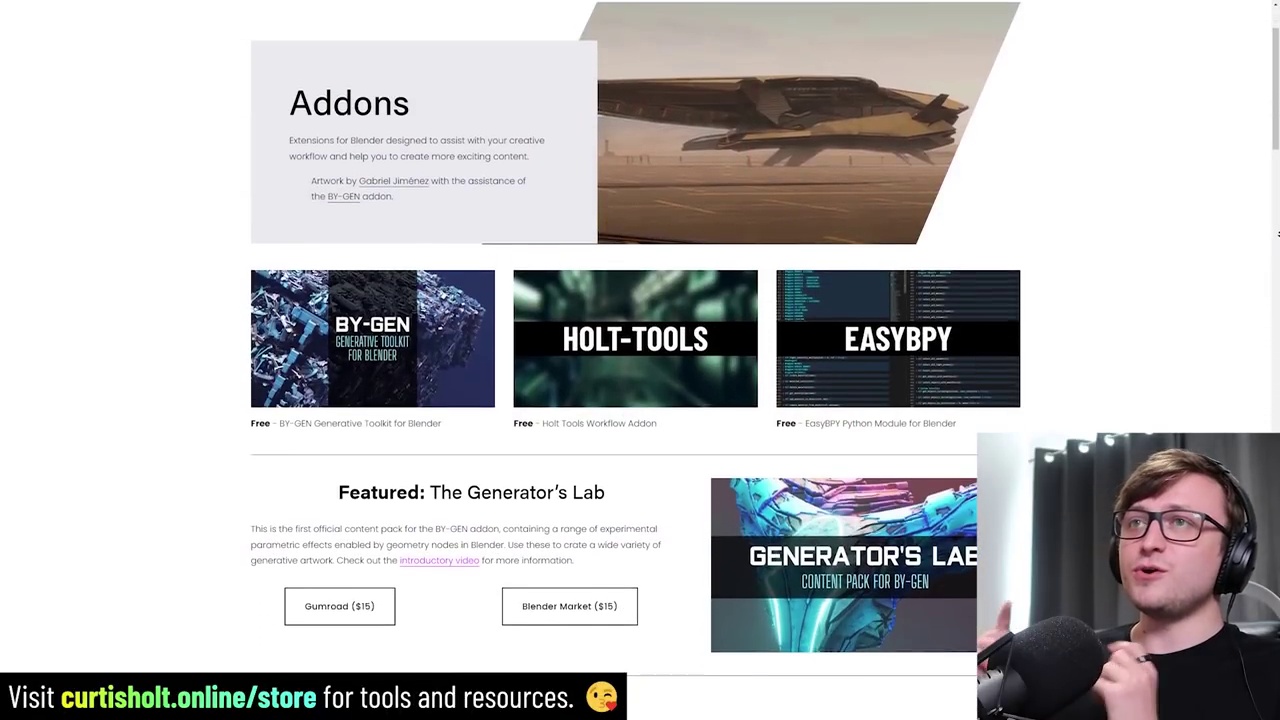
scroll(640, 360, "down", 4)
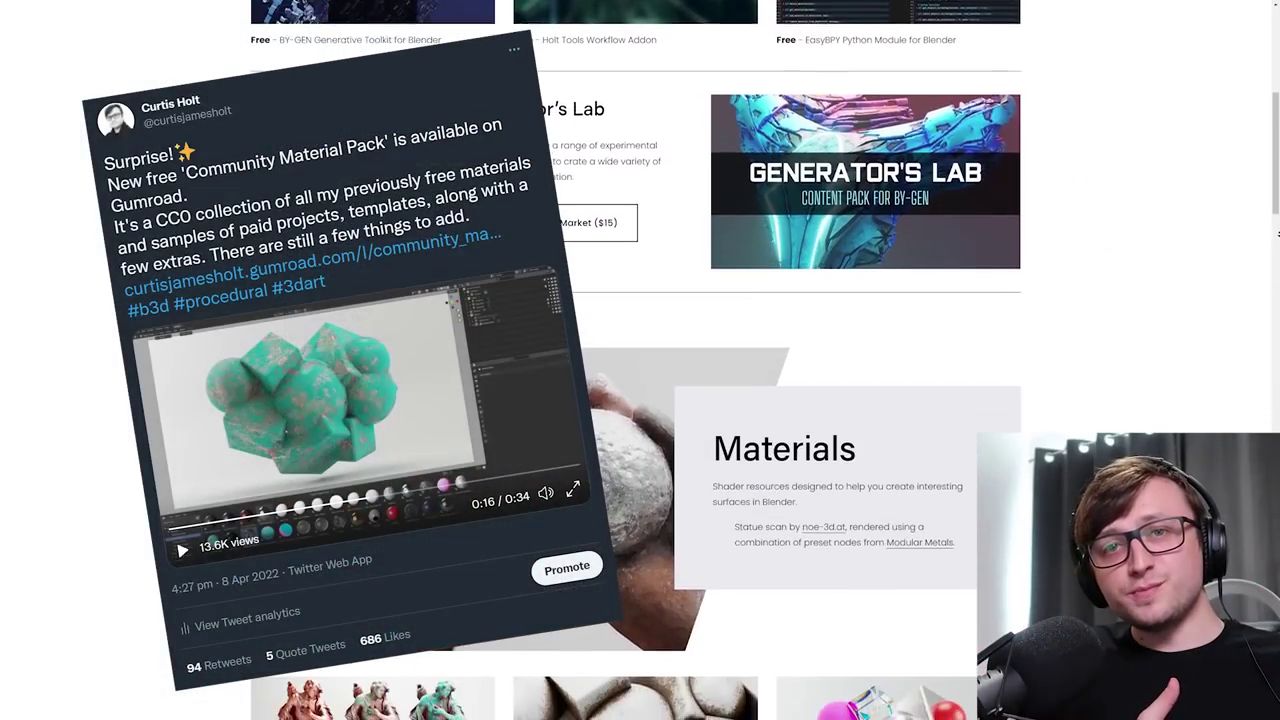
scroll(640, 360, "down", 4)
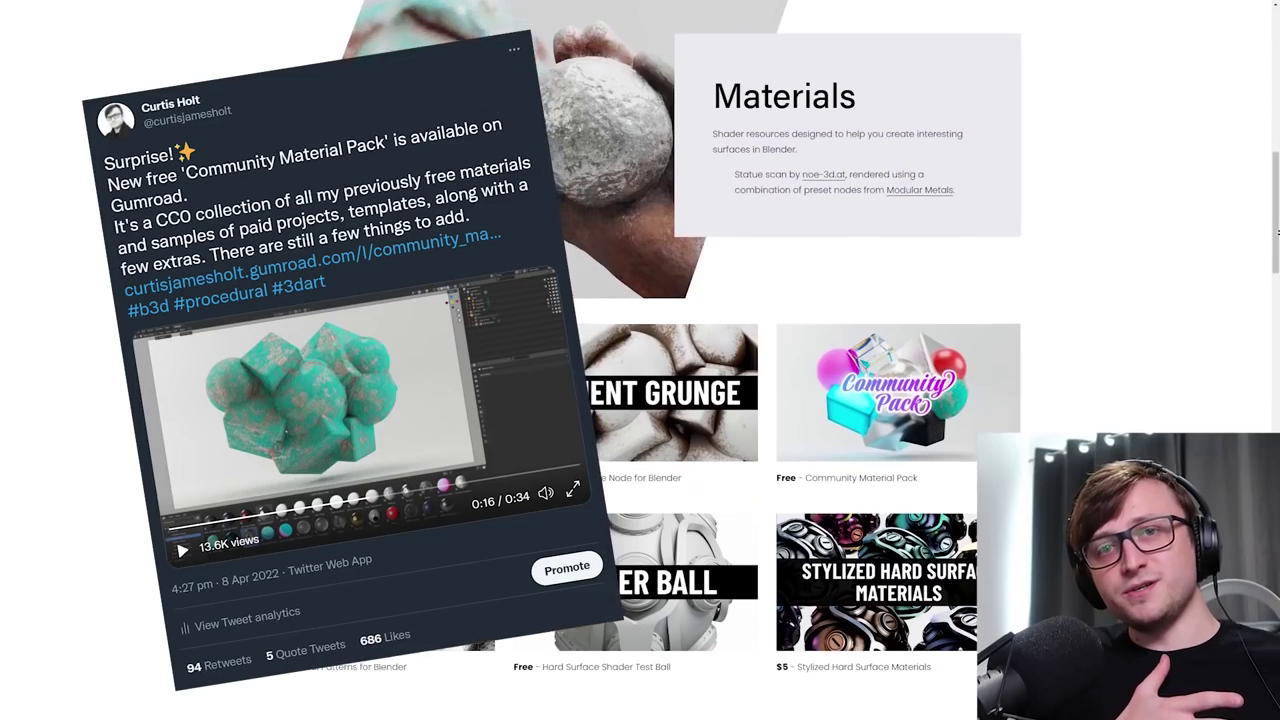
scroll(640, 360, "down", 4)
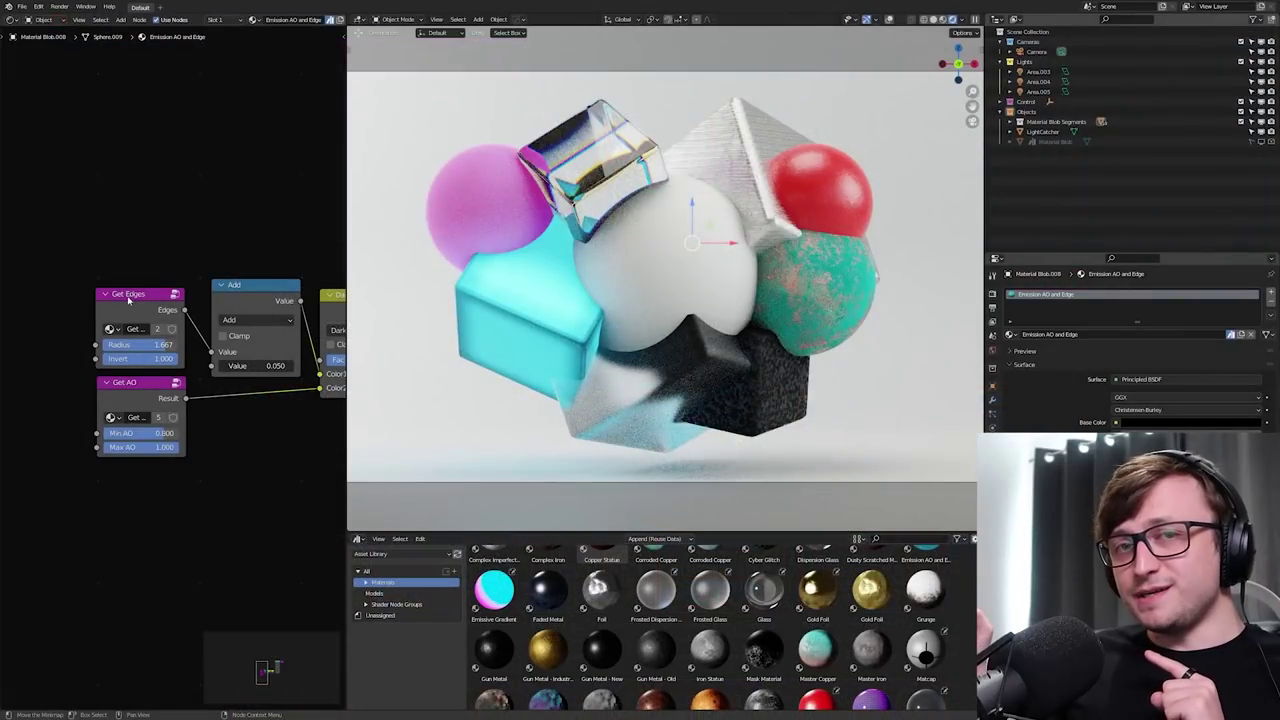
Move the Get Edges and Get AO nodes farther apart in the Emission AO and Edge material.
left_click_drag(130, 290, 125, 250)
left_click(137, 385)
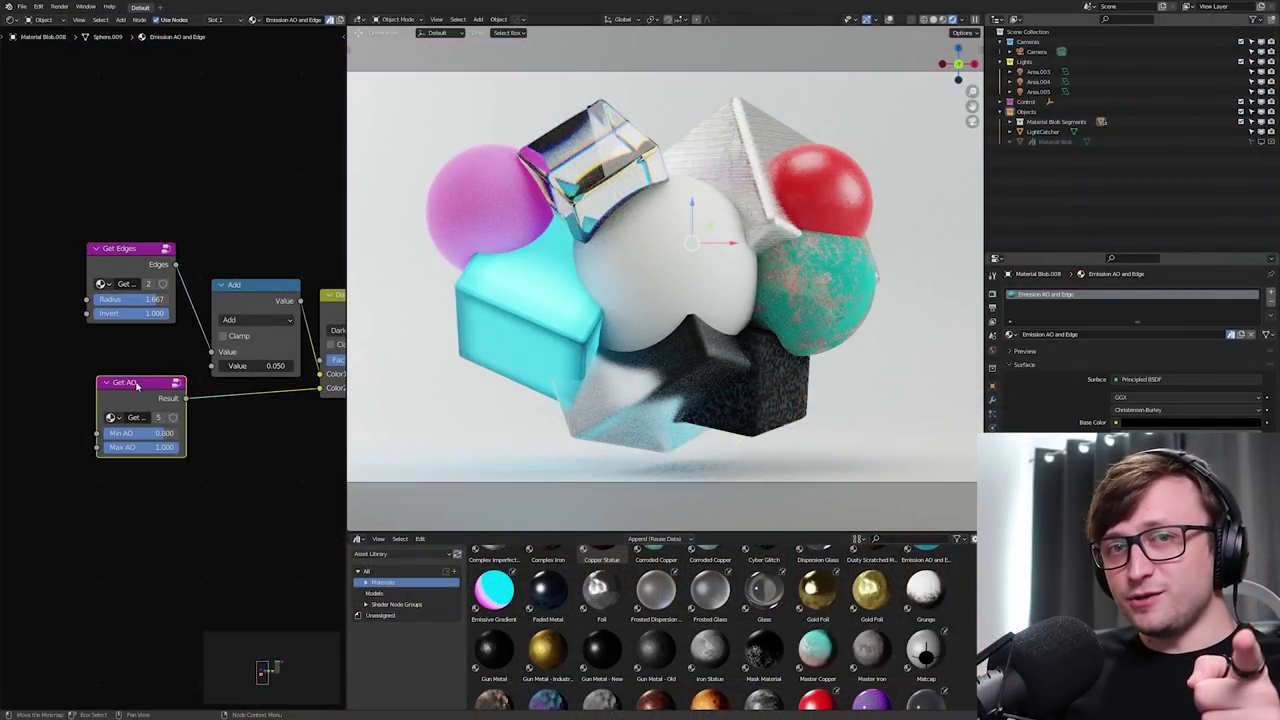
left_click_drag(137, 385, 126, 395)
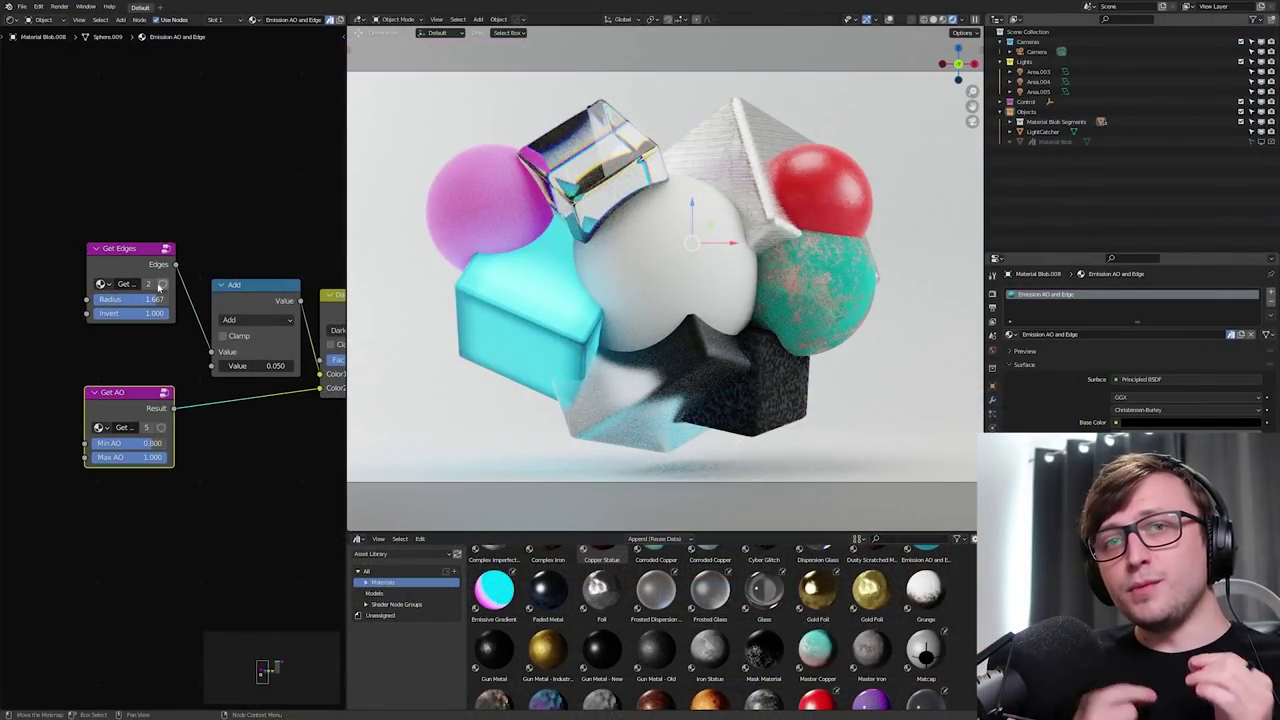
left_click(127, 249)
right_click(133, 254)
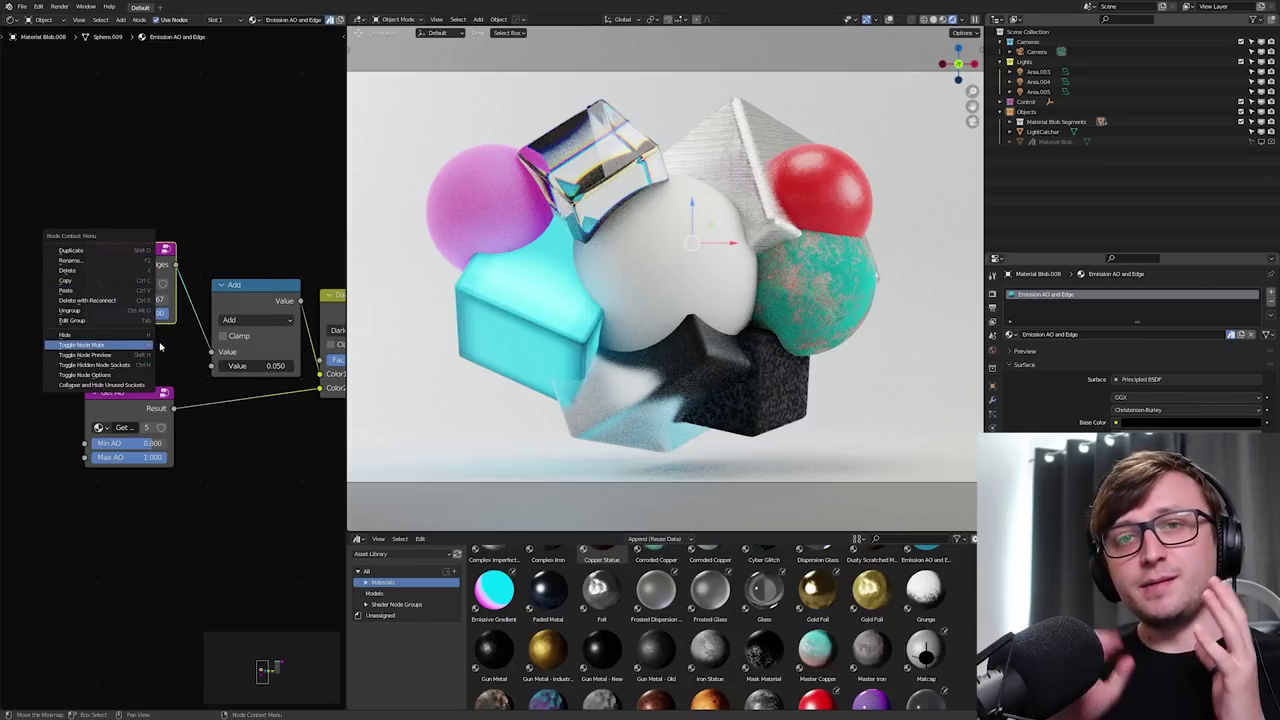
key("Escape")
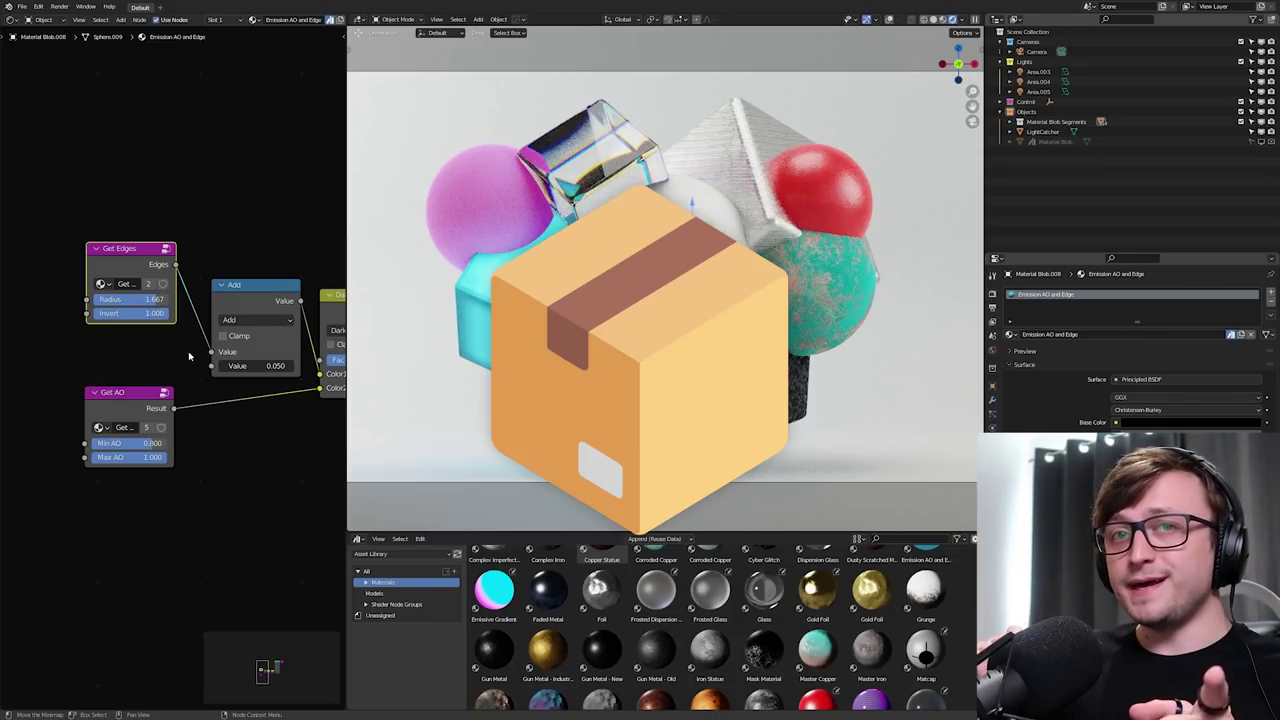
Set the outliner's display mode to Blender File.
left_click(1016, 20)
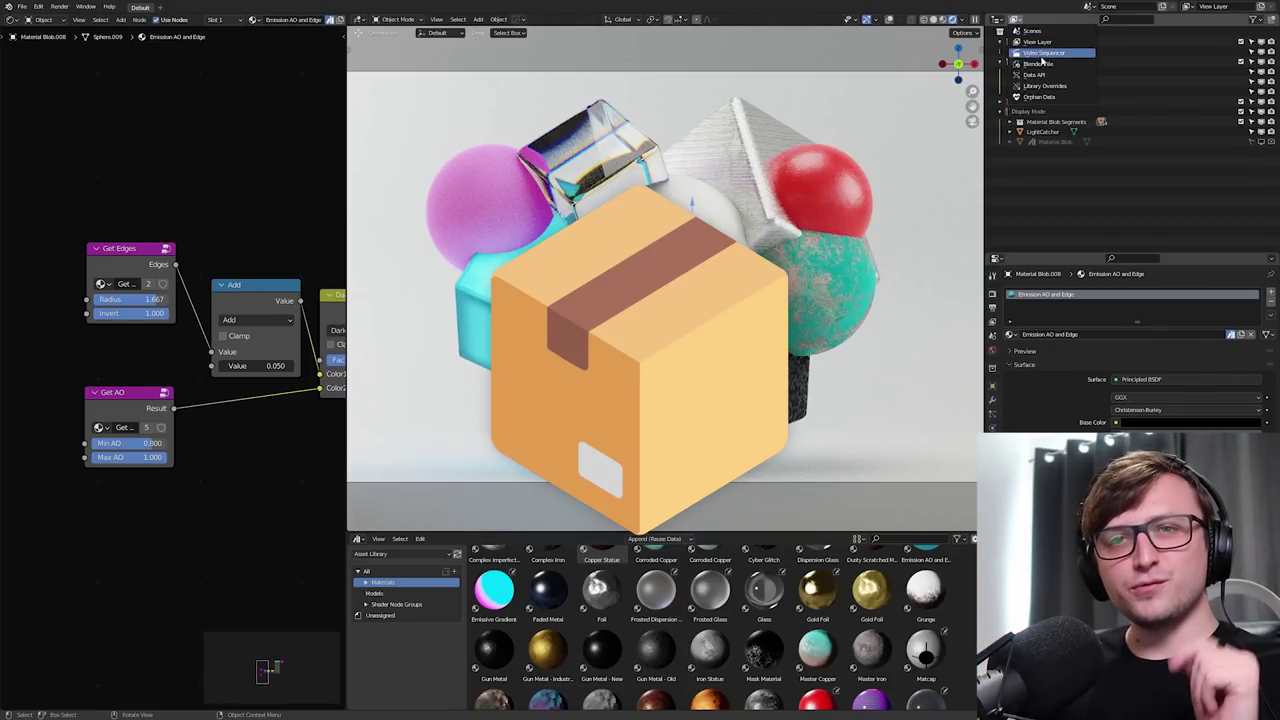
left_click(1038, 63)
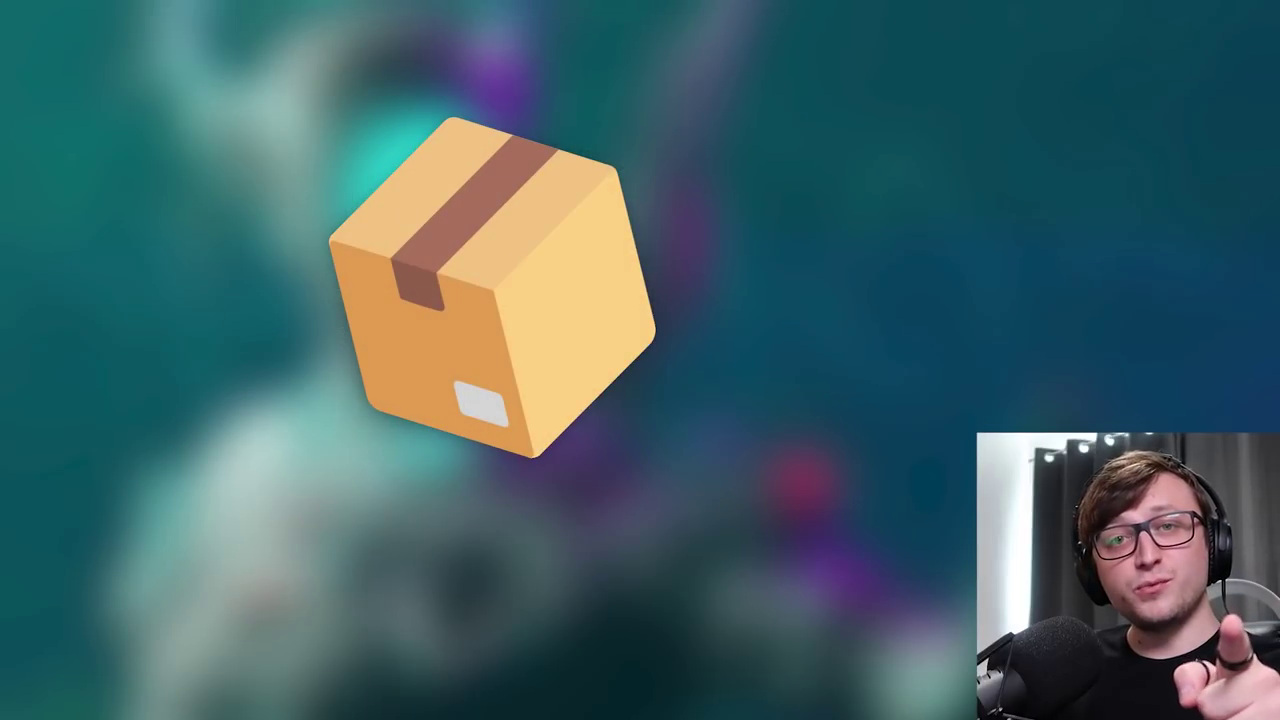